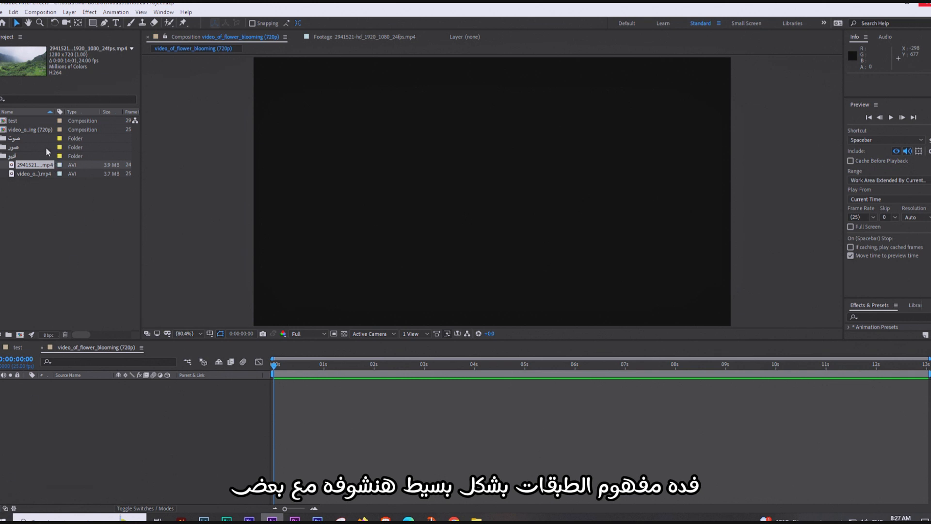
Add the 2941521 landscape video to the composition timeline and place moon_PNG10.png as a layer above it
{"action": "left_click_drag", "start_coordinate": [34, 165], "coordinate": [112, 423]}
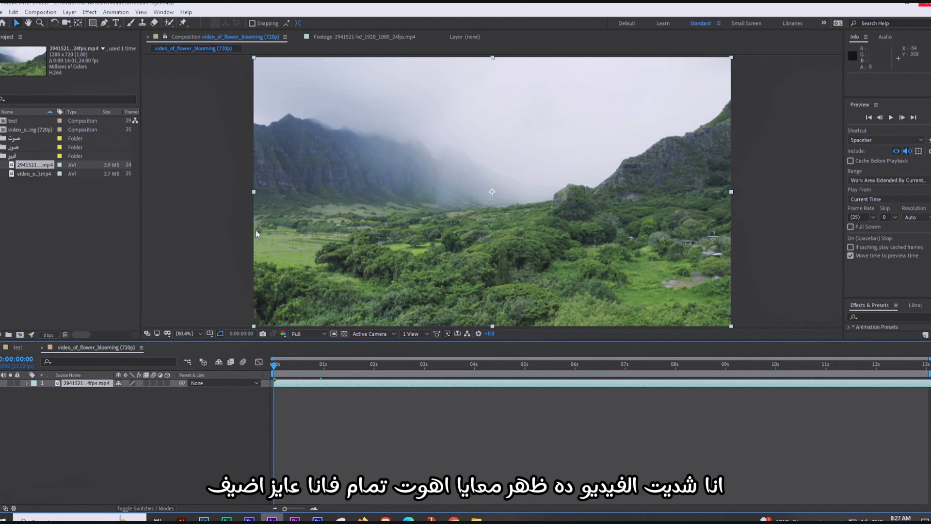
{"action": "left_click", "coordinate": [185, 420]}
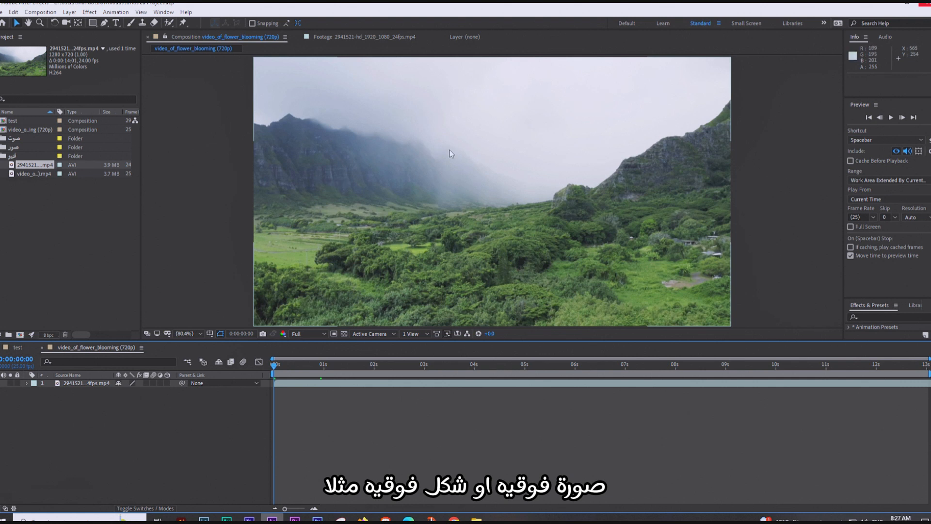
{"action": "left_click", "coordinate": [2, 147]}
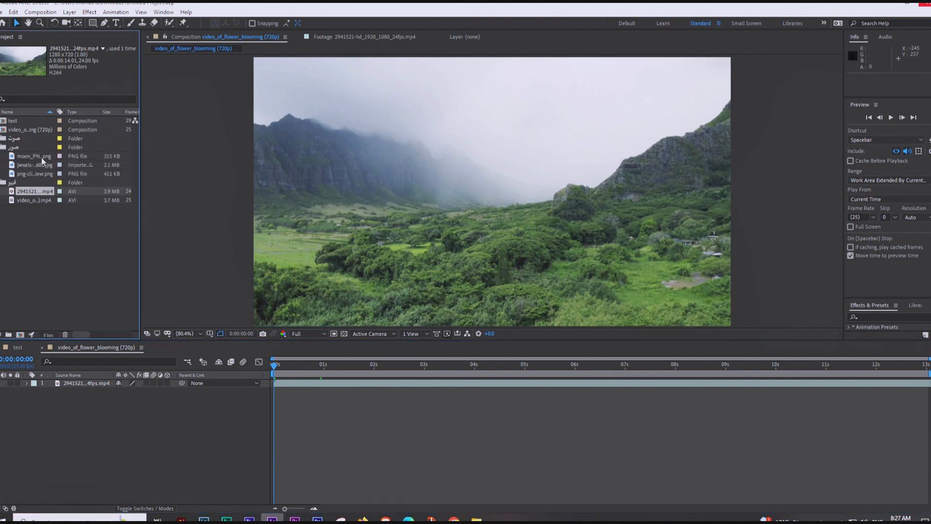
{"action": "left_click_drag", "start_coordinate": [39, 156], "coordinate": [80, 416]}
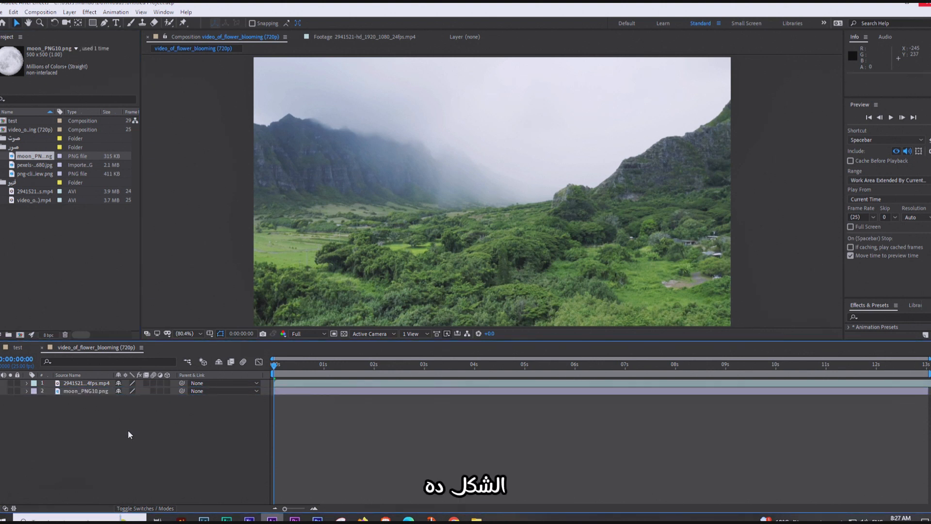
{"action": "left_click", "coordinate": [69, 392]}
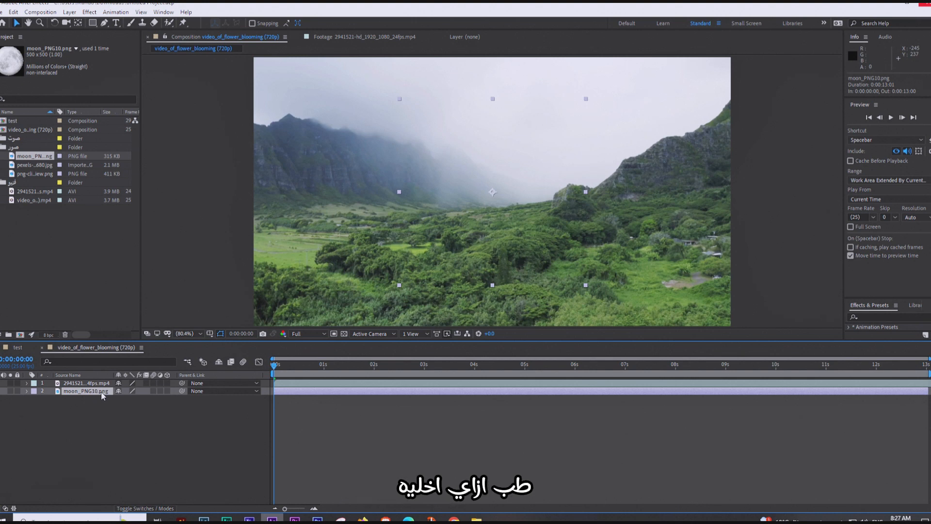
{"action": "mouse_move", "coordinate": [82, 395]}
{"action": "left_mouse_down"}
{"action": "mouse_move", "coordinate": [115, 412]}
{"action": "mouse_move", "coordinate": [97, 385]}
{"action": "left_mouse_up"}
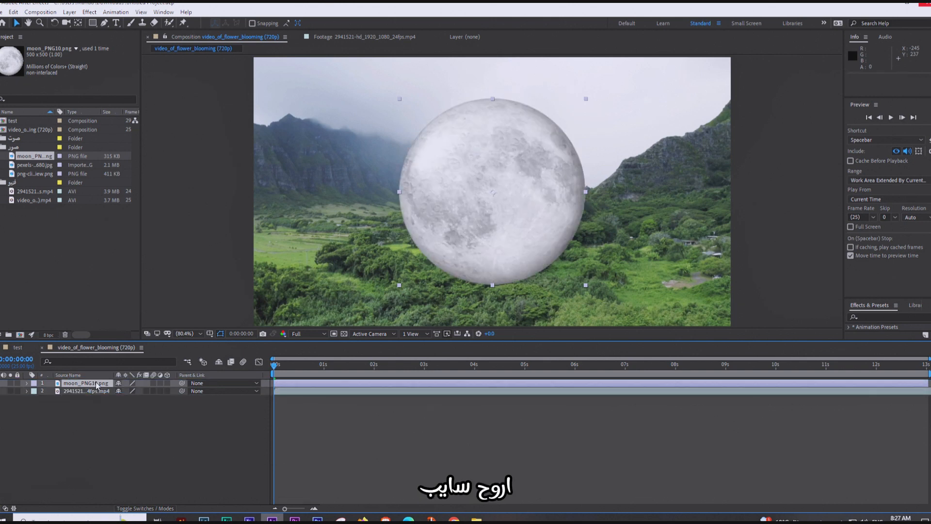
Try shrinking the moon image by its corner handle to about 63% by 50%, and undo the resizing
{"action": "left_click", "coordinate": [586, 100]}
{"action": "left_click_drag", "start_coordinate": [587, 101], "coordinate": [552, 146]}
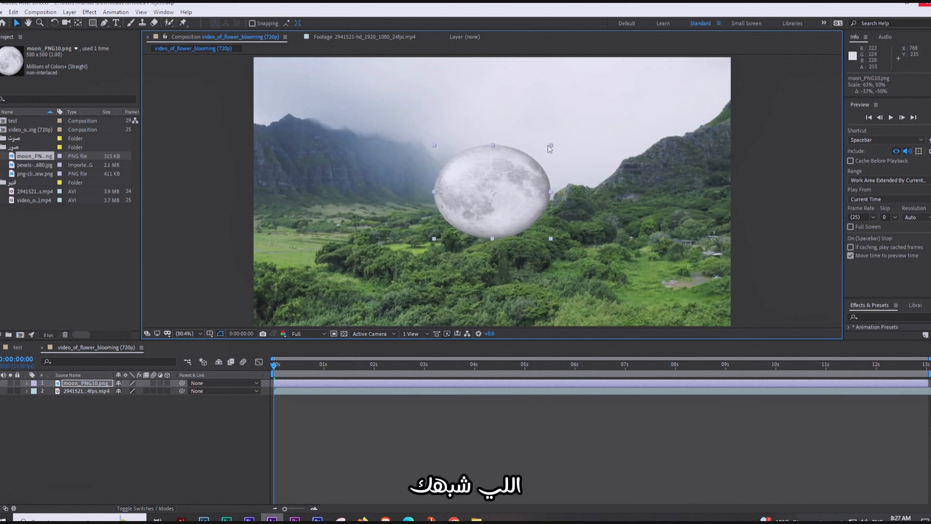
{"action": "key", "text": "ctrl+z"}
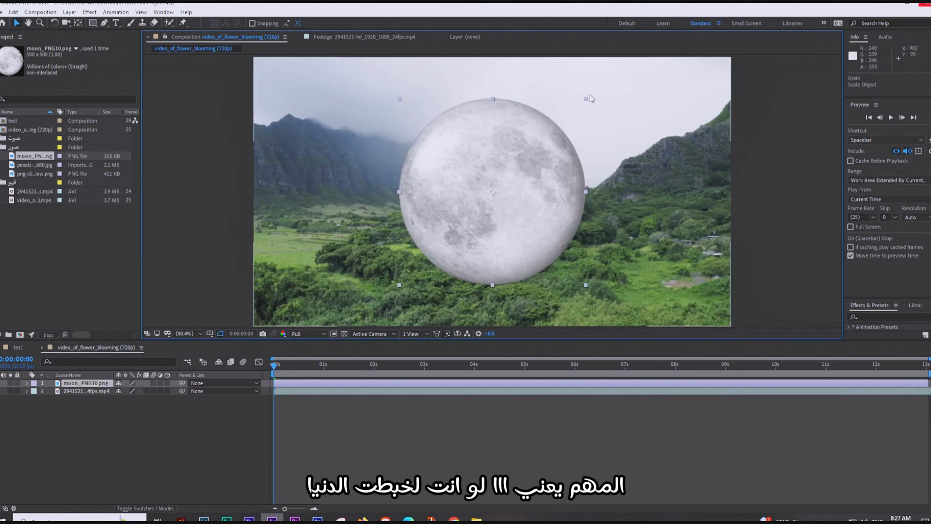
{"action": "left_click_drag", "start_coordinate": [587, 99], "coordinate": [566, 158]}
{"action": "key", "text": "ctrl+z"}
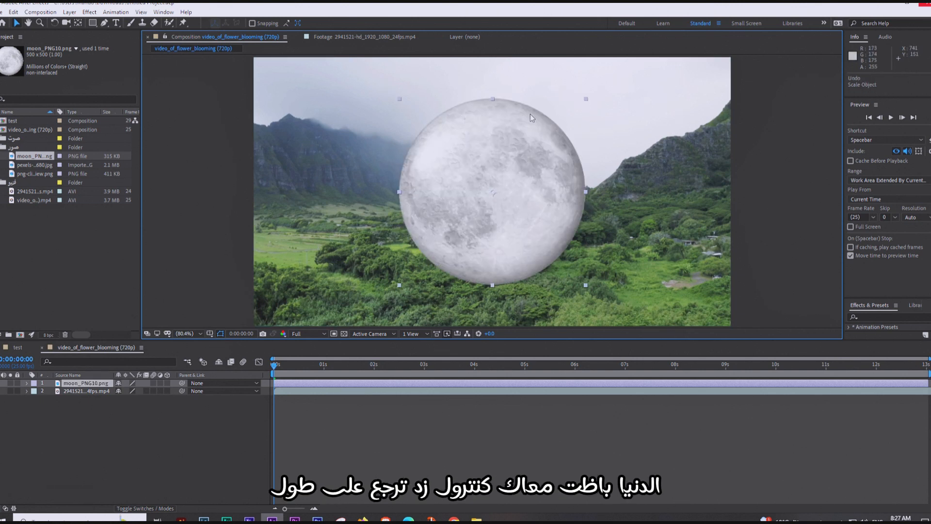
{"action": "left_click_drag", "start_coordinate": [531, 134], "coordinate": [512, 129]}
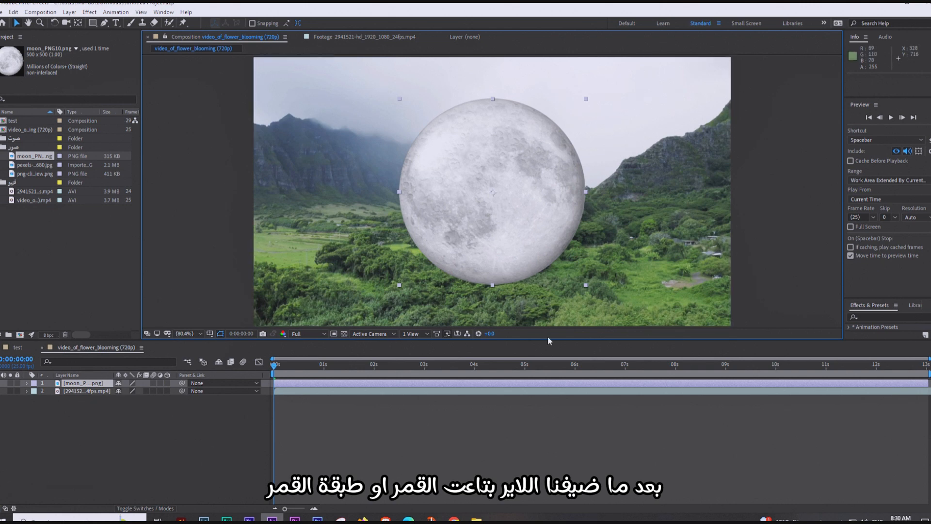
Shrink the moon to a smaller size and move it over the far mountains, at position about 247, 247
{"action": "left_click_drag", "start_coordinate": [547, 138], "coordinate": [460, 151]}
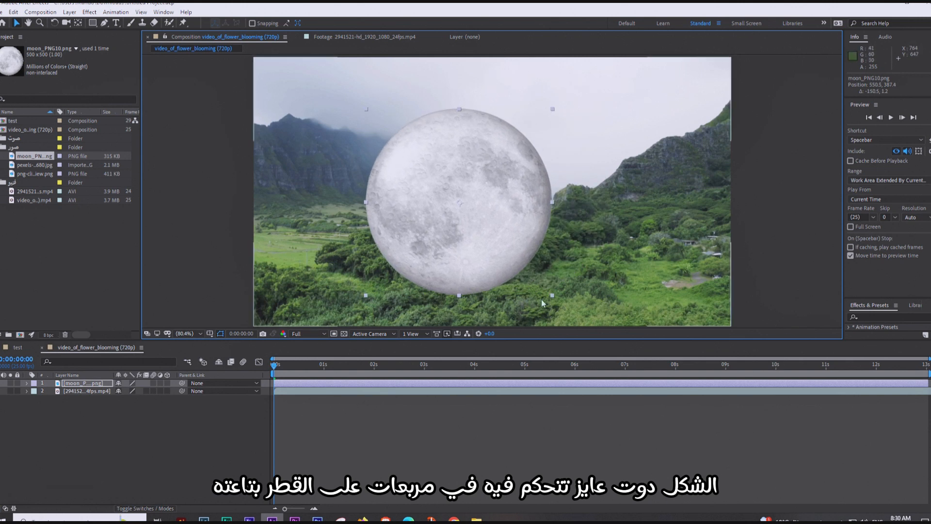
{"action": "left_click_drag", "start_coordinate": [552, 294], "coordinate": [514, 257]}
{"action": "left_click_drag", "start_coordinate": [470, 209], "coordinate": [358, 160]}
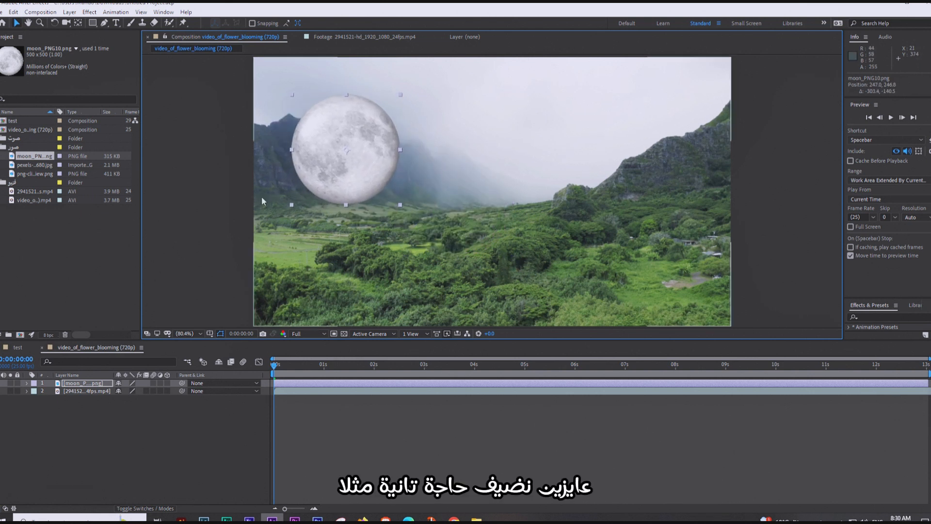
Preview the blue planet PNG from the images folder in the footage viewer
{"action": "left_click", "coordinate": [60, 424]}
{"action": "left_click", "coordinate": [28, 173]}
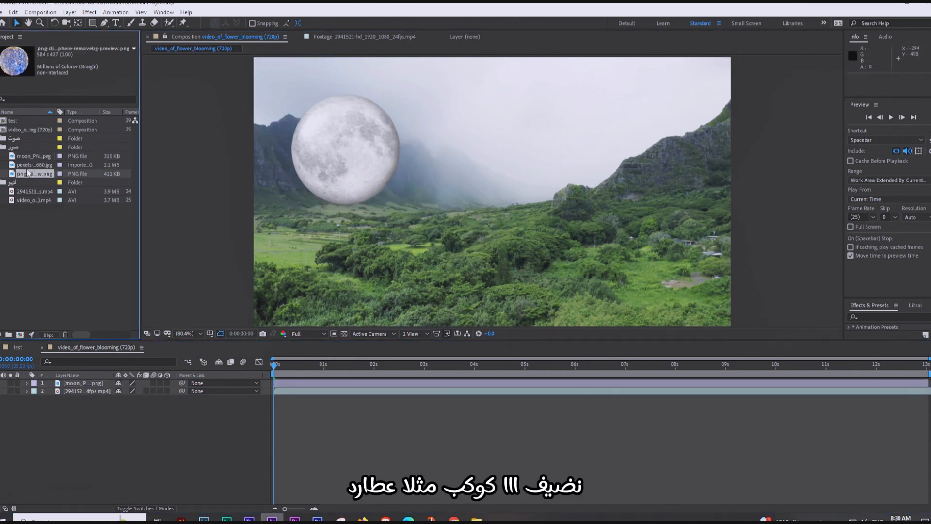
{"action": "double_click", "coordinate": [35, 173]}
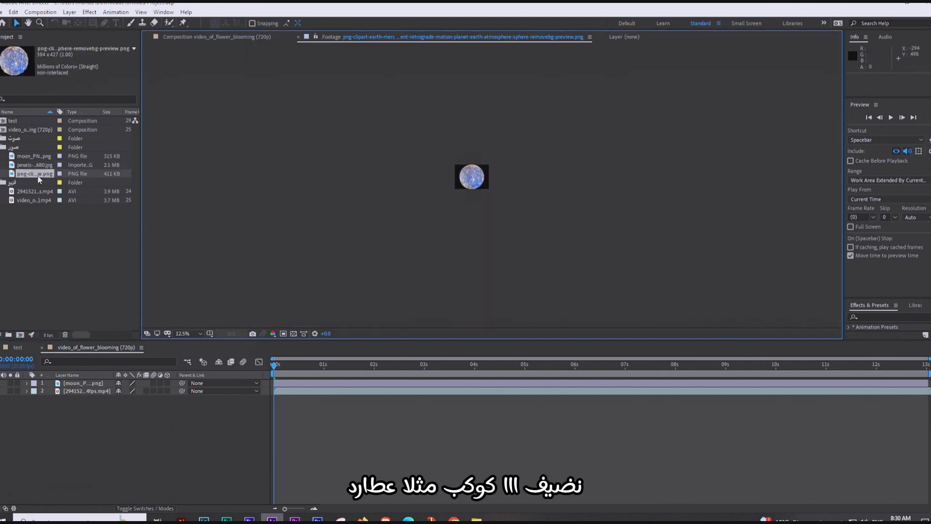
Try adding the flower blooming video beneath the landscape layer, and delete that layer from the timeline
{"action": "left_click_drag", "start_coordinate": [34, 200], "coordinate": [100, 399]}
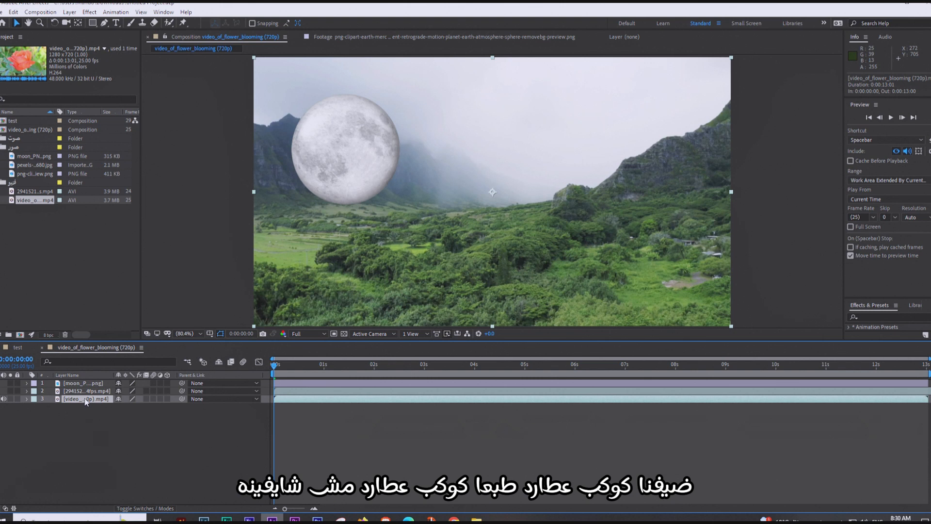
{"action": "left_click", "coordinate": [18, 275]}
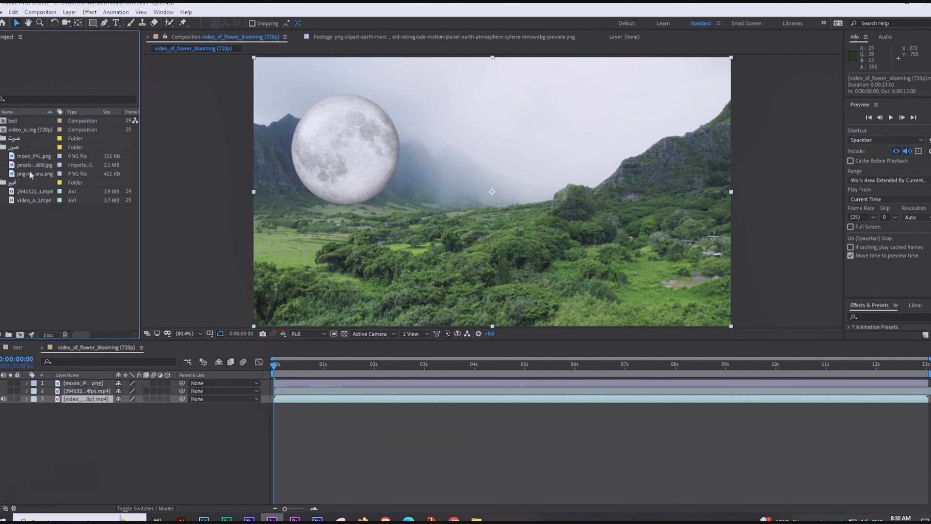
{"action": "left_click", "coordinate": [49, 404]}
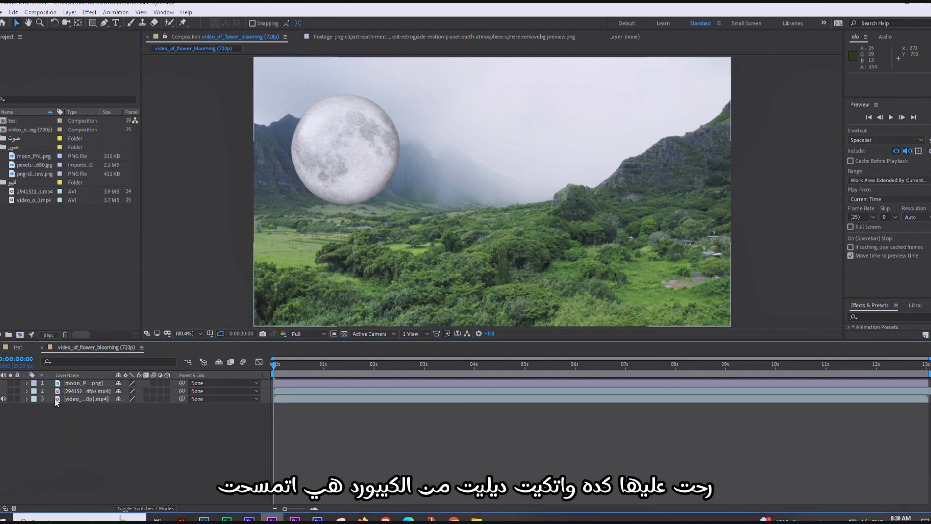
{"action": "left_click", "coordinate": [58, 401]}
{"action": "key", "text": "Delete"}
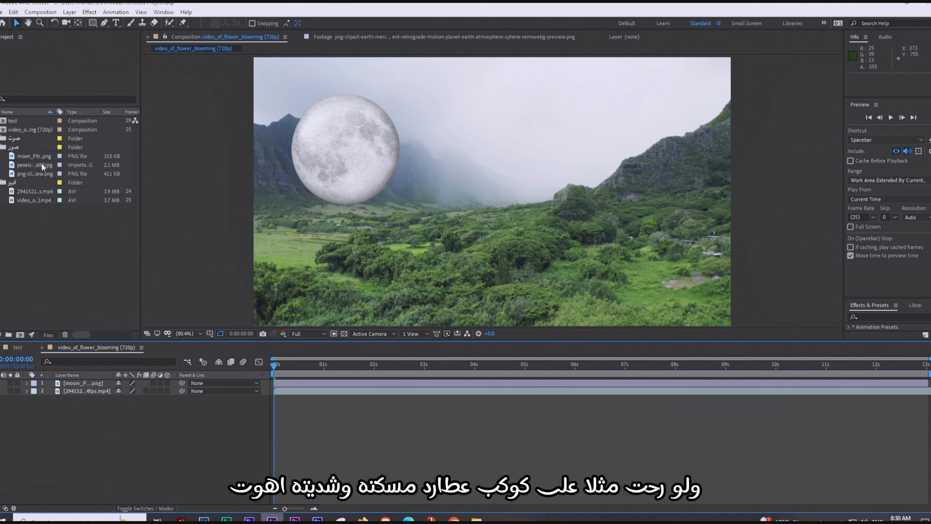
Add the blue planet PNG to the timeline and move the landscape video below it as the lowest layer
{"action": "left_click_drag", "start_coordinate": [35, 173], "coordinate": [68, 402]}
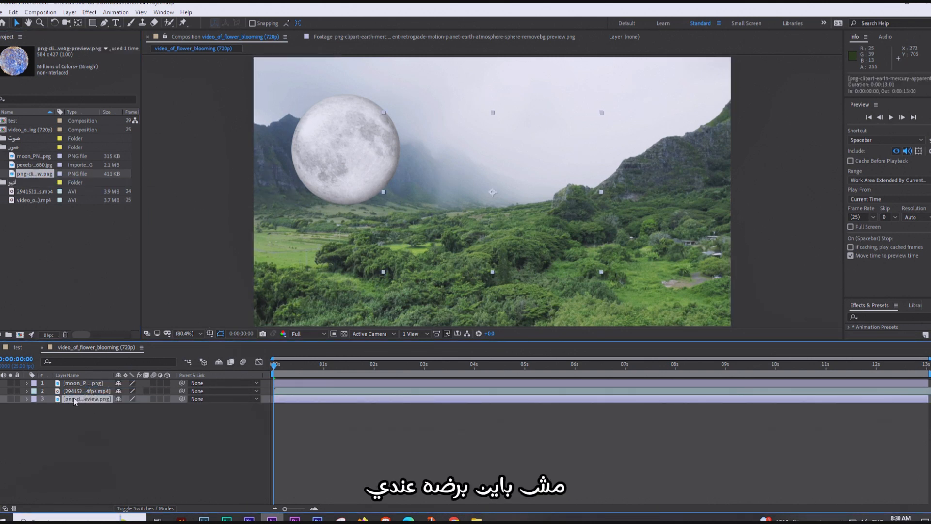
{"action": "left_click", "coordinate": [80, 390]}
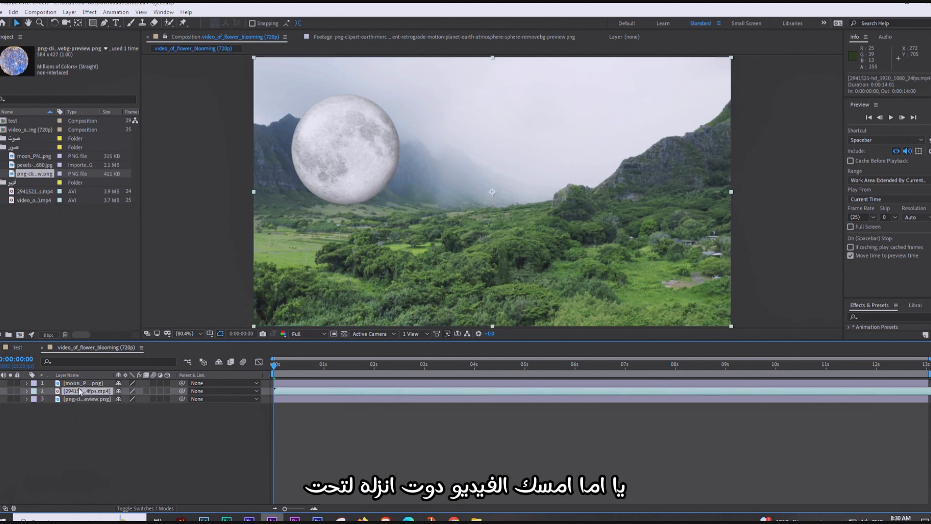
{"action": "left_click_drag", "start_coordinate": [80, 391], "coordinate": [98, 406]}
{"action": "left_click", "coordinate": [83, 400]}
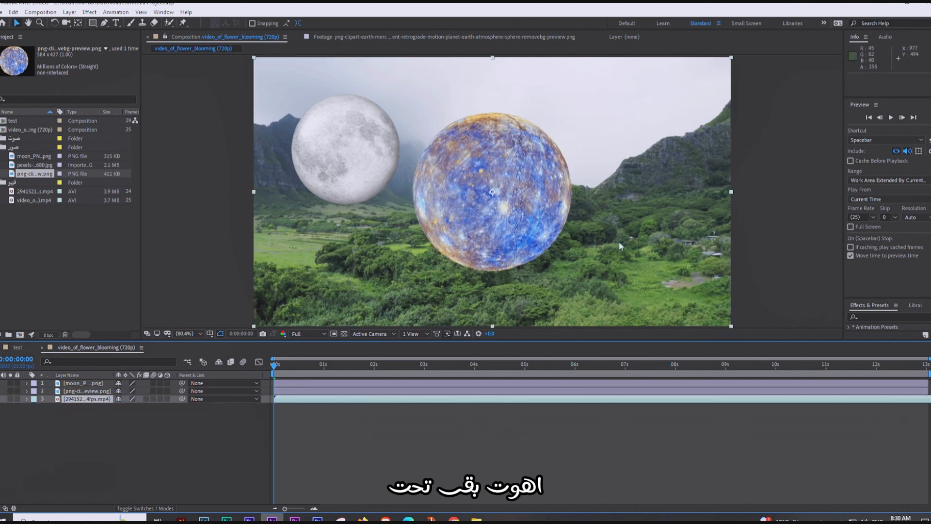
Shrink the planet image to about 67% by 69% and move it beside the moon, at position about 774, 262
{"action": "left_click", "coordinate": [92, 391]}
{"action": "left_click", "coordinate": [94, 384], "text": "shift"}
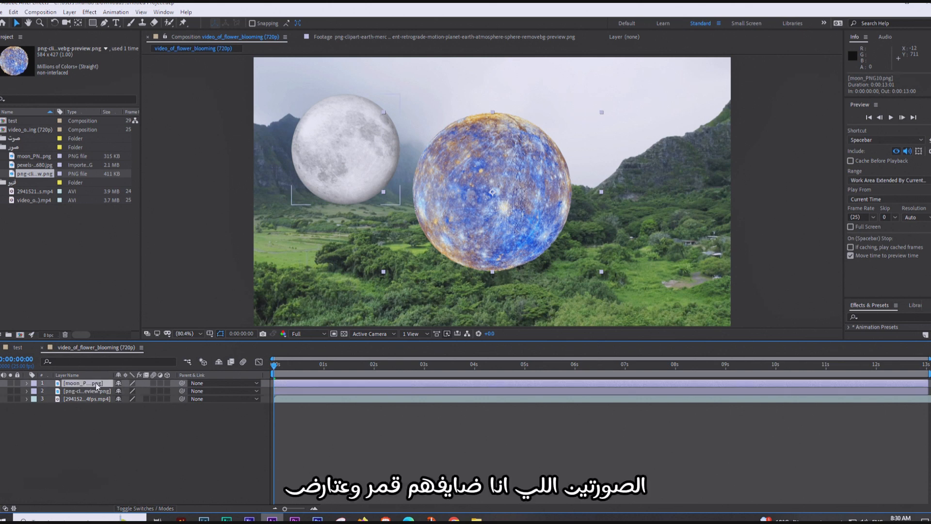
{"action": "left_click", "coordinate": [96, 384]}
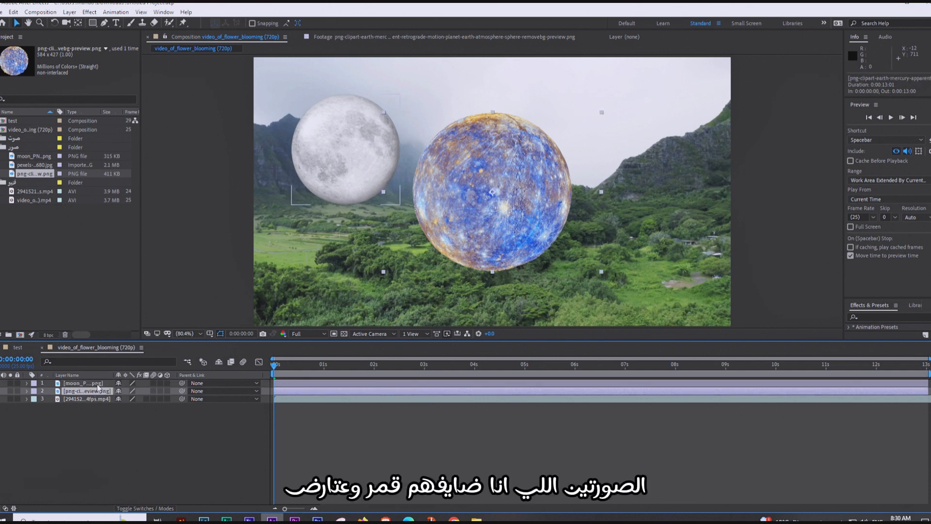
{"action": "left_click", "coordinate": [519, 180]}
{"action": "left_click_drag", "start_coordinate": [604, 109], "coordinate": [562, 142]}
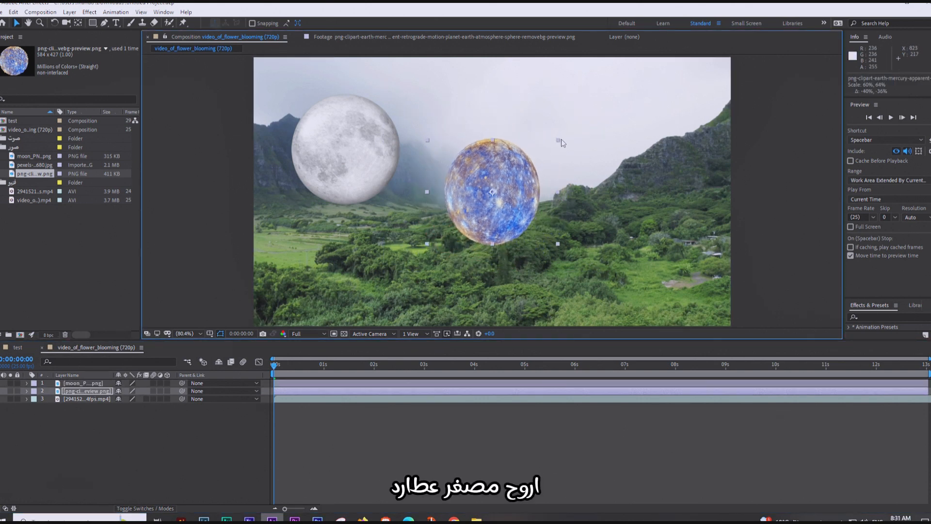
{"action": "key", "text": "ctrl+z"}
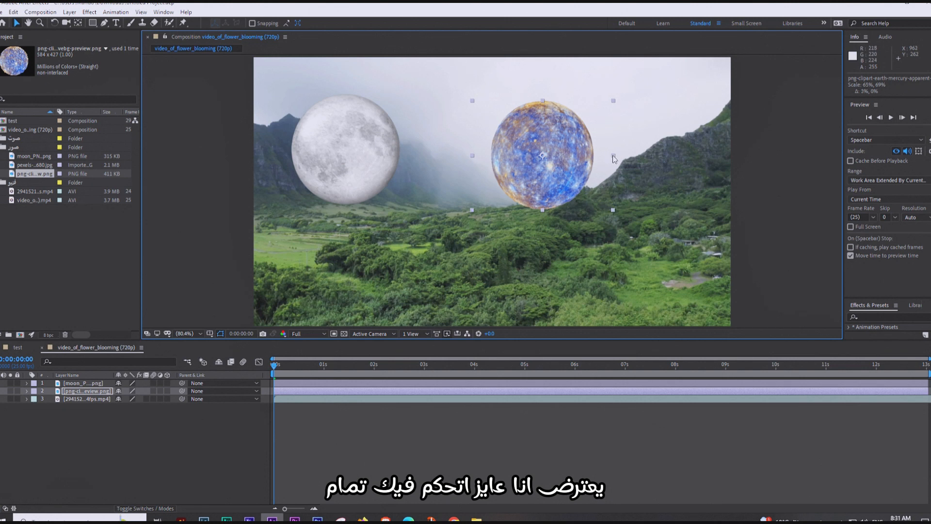
{"action": "left_click_drag", "start_coordinate": [613, 156], "coordinate": [616, 157]}
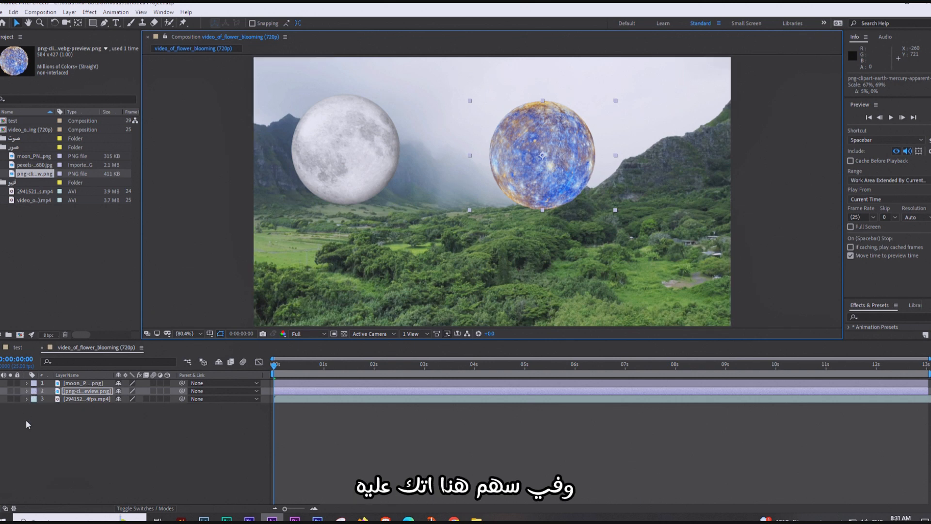
Expand the planet layer's Transform properties, scale it to 86.3, 88.5% and move it to position 806.8, 316.5
{"action": "left_click", "coordinate": [29, 396]}
{"action": "left_click", "coordinate": [27, 391]}
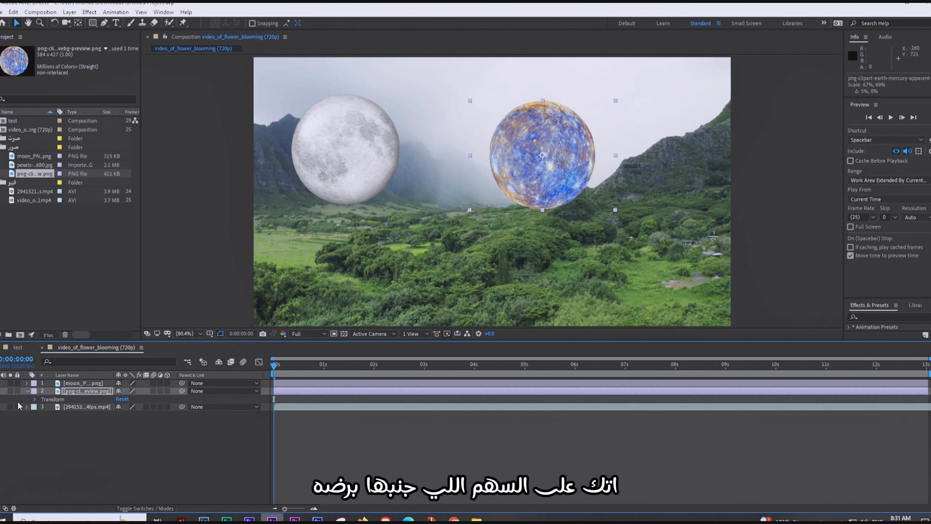
{"action": "left_click", "coordinate": [36, 400]}
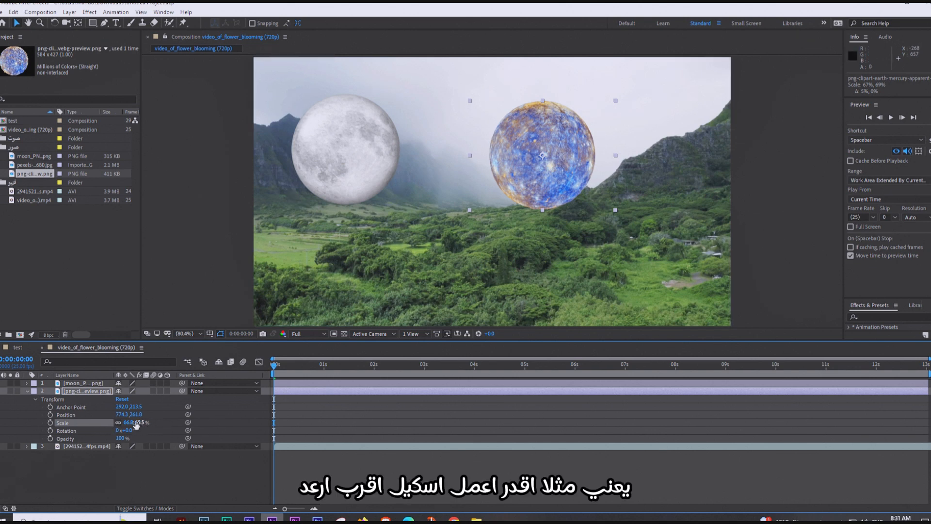
{"action": "left_click_drag", "start_coordinate": [131, 422], "coordinate": [163, 410]}
{"action": "left_click_drag", "start_coordinate": [568, 182], "coordinate": [565, 212]}
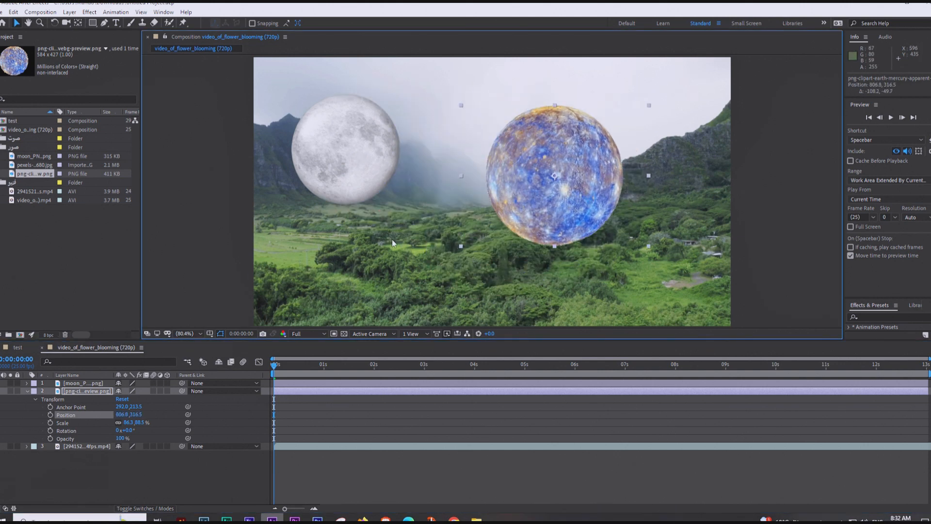
Inspect the planet layer's Anchor Point and shift the planet to position 784.4, 319.0
{"action": "left_click", "coordinate": [82, 409]}
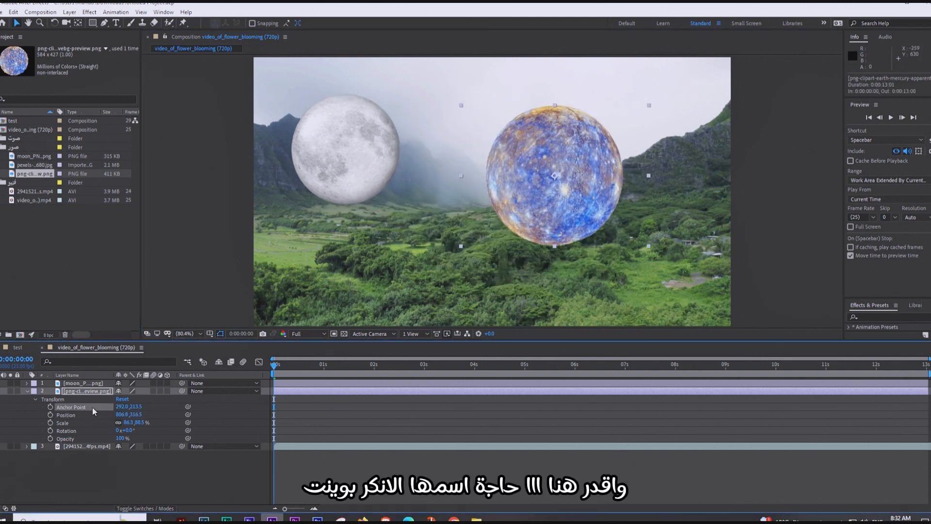
{"action": "left_click", "coordinate": [138, 406]}
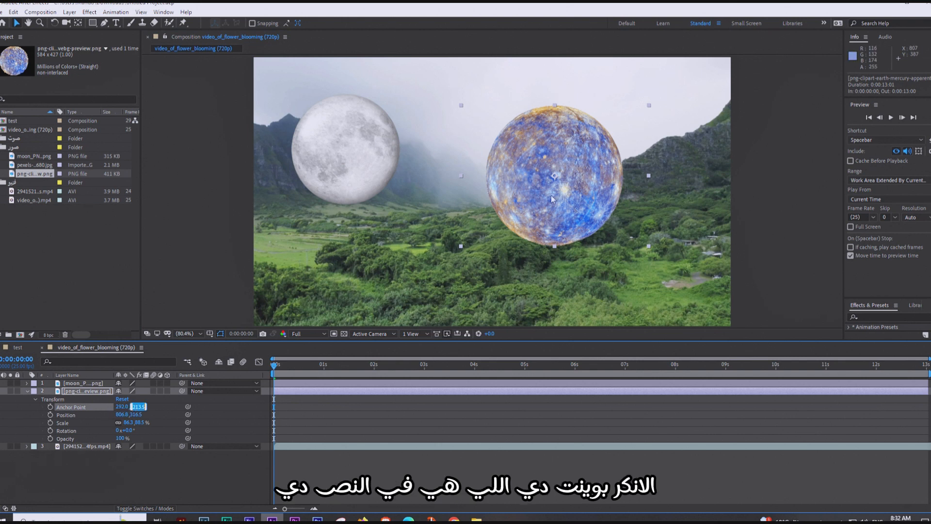
{"action": "left_click_drag", "start_coordinate": [557, 178], "coordinate": [549, 179]}
{"action": "double_click", "coordinate": [548, 179]}
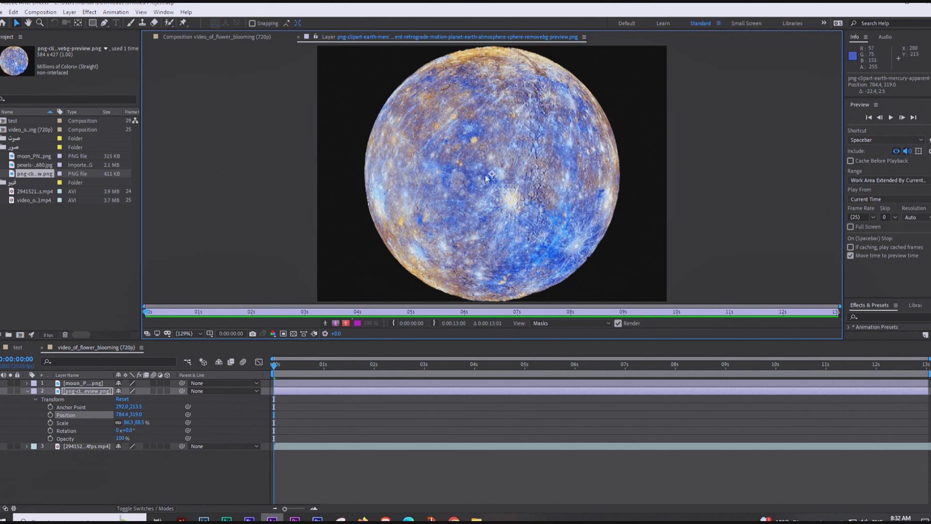
{"action": "left_click", "coordinate": [299, 36]}
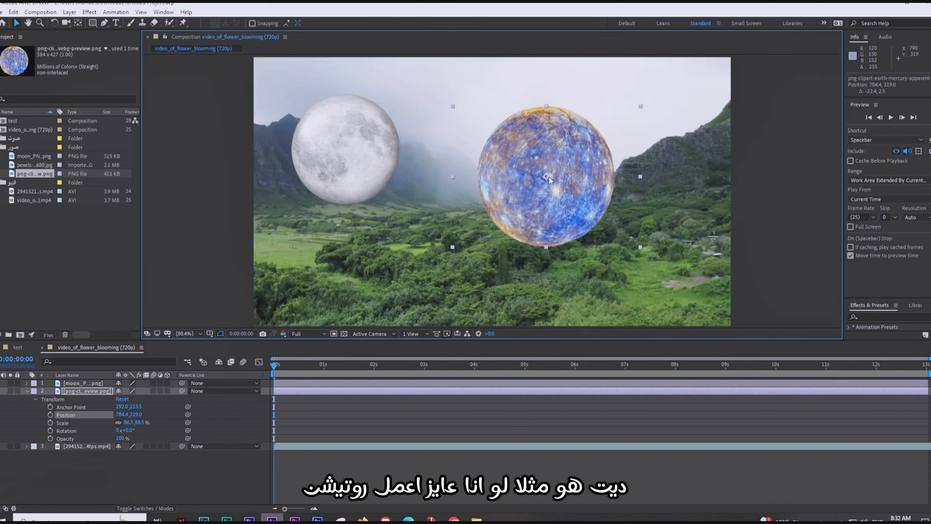
Rotate the planet layer to 55° around its anchor point, keeping the planet selected
{"action": "left_click", "coordinate": [138, 432]}
{"action": "left_click_drag", "start_coordinate": [132, 430], "coordinate": [164, 435]}
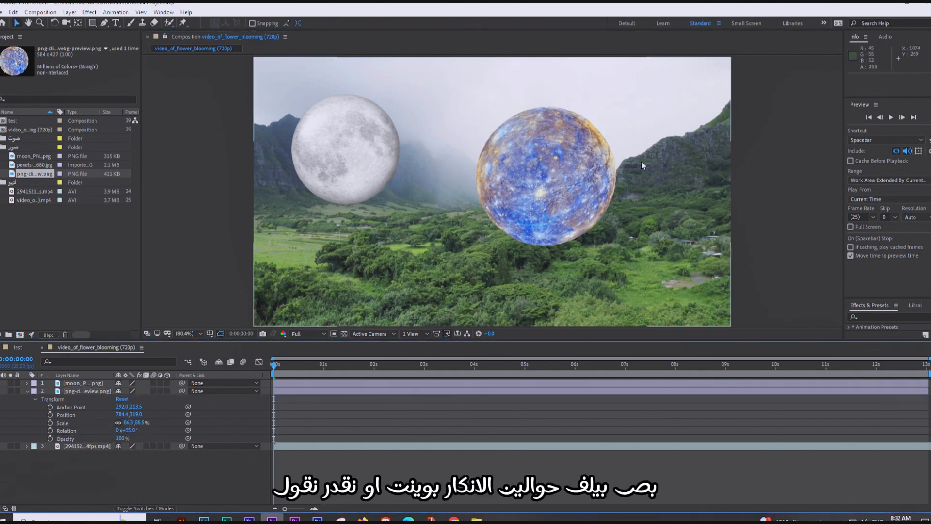
{"action": "left_click", "coordinate": [549, 182]}
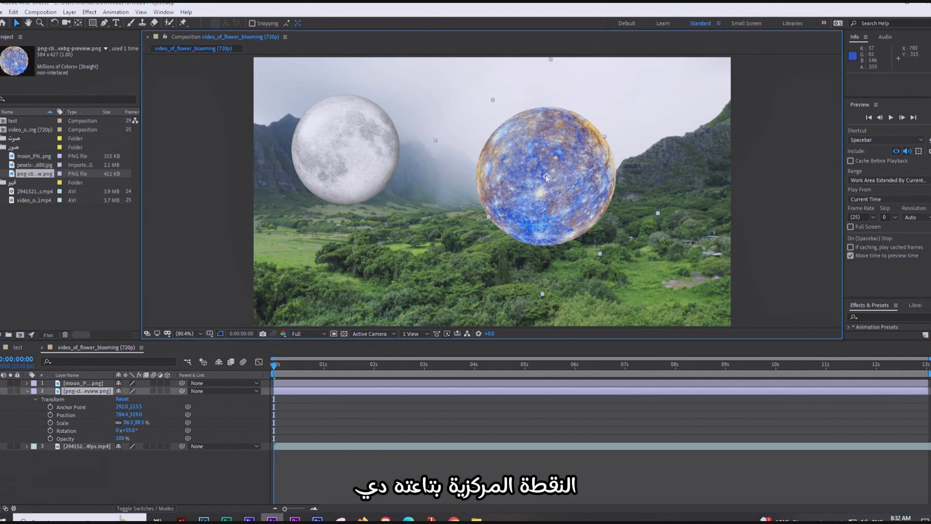
Move the planet to position 790.6, 337.6 and set its rotation to 46°
{"action": "left_click_drag", "start_coordinate": [544, 175], "coordinate": [550, 188]}
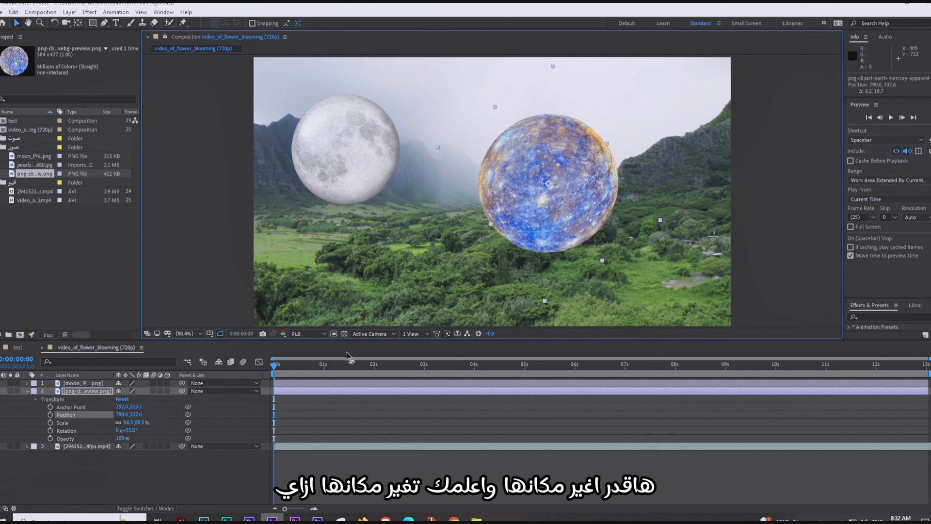
{"action": "mouse_move", "coordinate": [131, 431]}
{"action": "left_mouse_down"}
{"action": "mouse_move", "coordinate": [105, 431]}
{"action": "mouse_move", "coordinate": [130, 431]}
{"action": "left_mouse_up"}
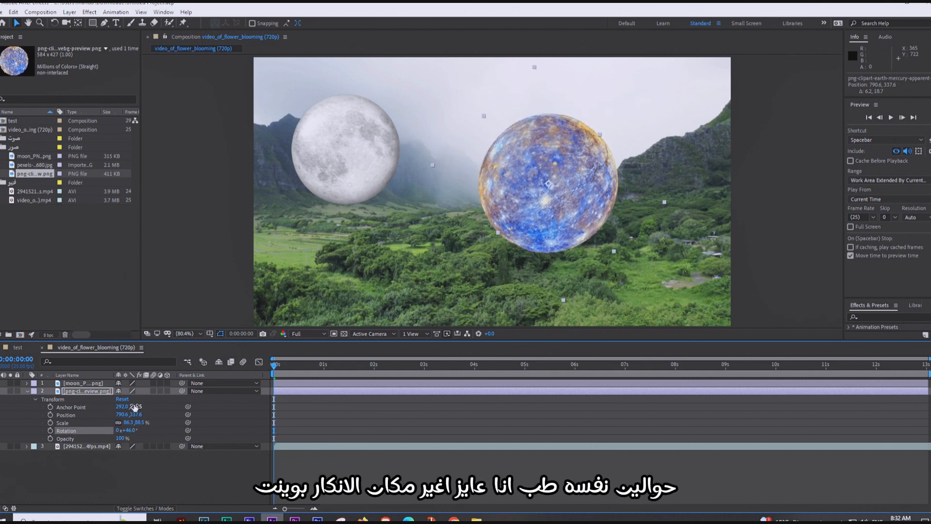
{"action": "left_click", "coordinate": [169, 409]}
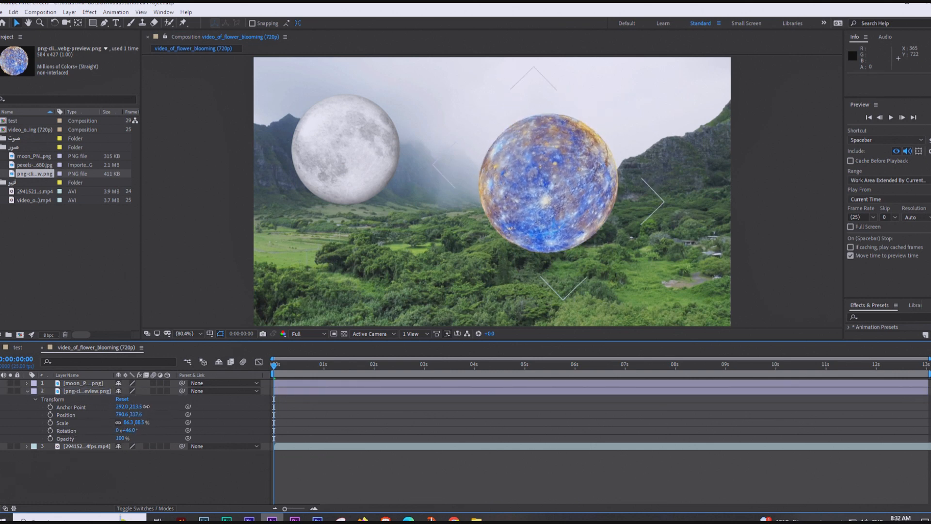
Set the planet's Anchor Point to 292.0, 393.5 and rotate the planet around its shifted anchor point
{"action": "left_click_drag", "start_coordinate": [145, 407], "coordinate": [237, 392]}
{"action": "left_click", "coordinate": [239, 392]}
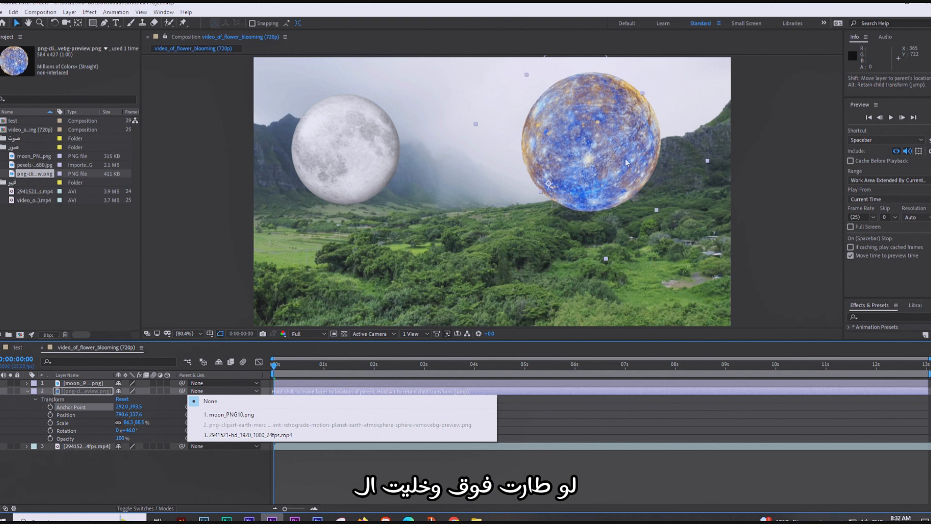
{"action": "left_click", "coordinate": [554, 188]}
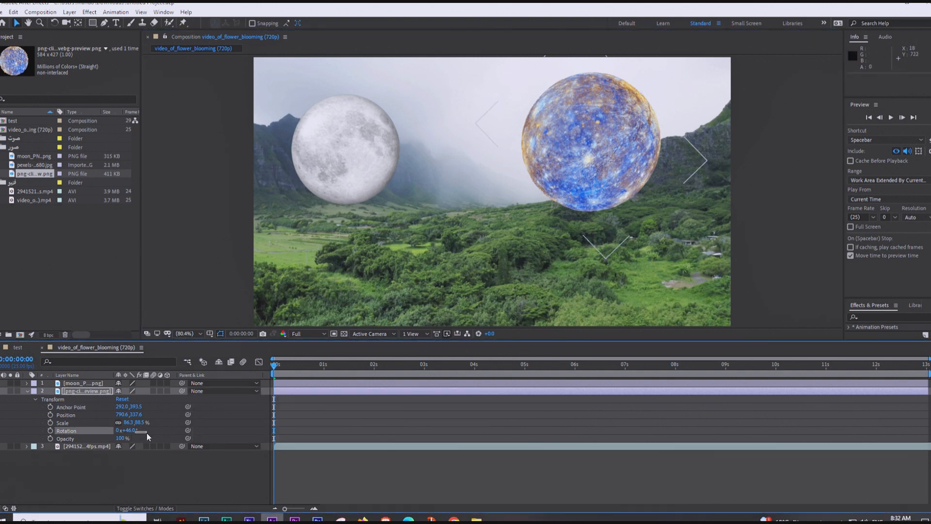
{"action": "left_click_drag", "start_coordinate": [134, 431], "coordinate": [298, 427]}
Reset the planet layer's Transform properties and move the planet to position 748.2, 299.1
{"action": "left_click", "coordinate": [122, 400]}
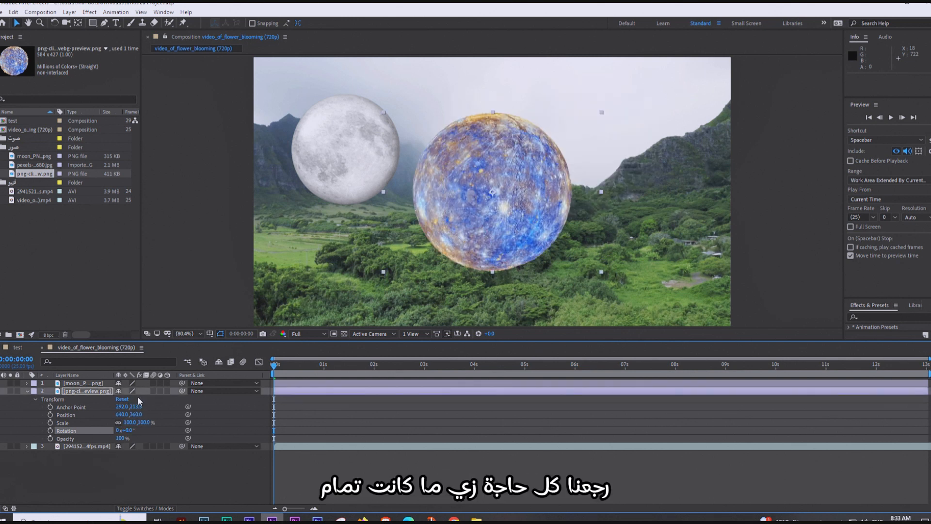
{"action": "left_click_drag", "start_coordinate": [493, 212], "coordinate": [536, 188]}
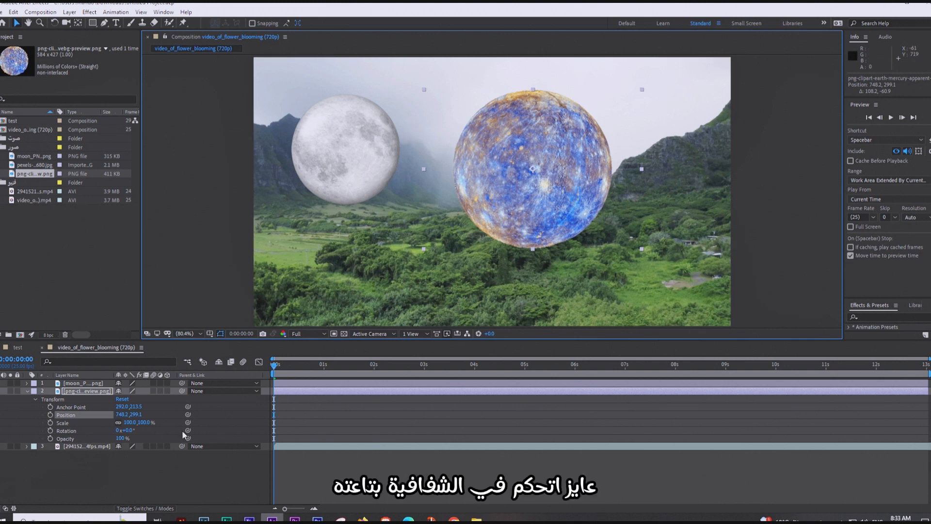
Set the planet's opacity to 54% and move it over the hillside to position 1044.1, 307.8
{"action": "left_click", "coordinate": [123, 439]}
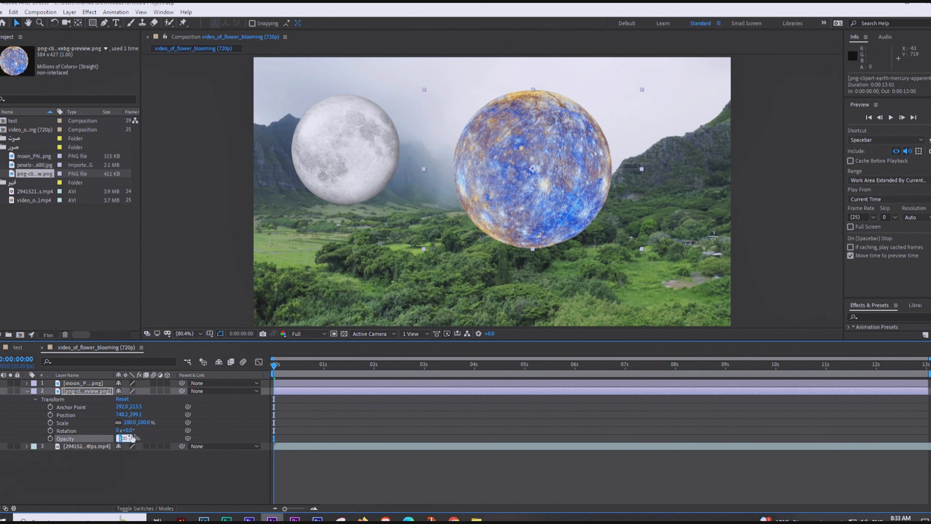
{"action": "type", "text": "54"}
{"action": "key", "text": "Return"}
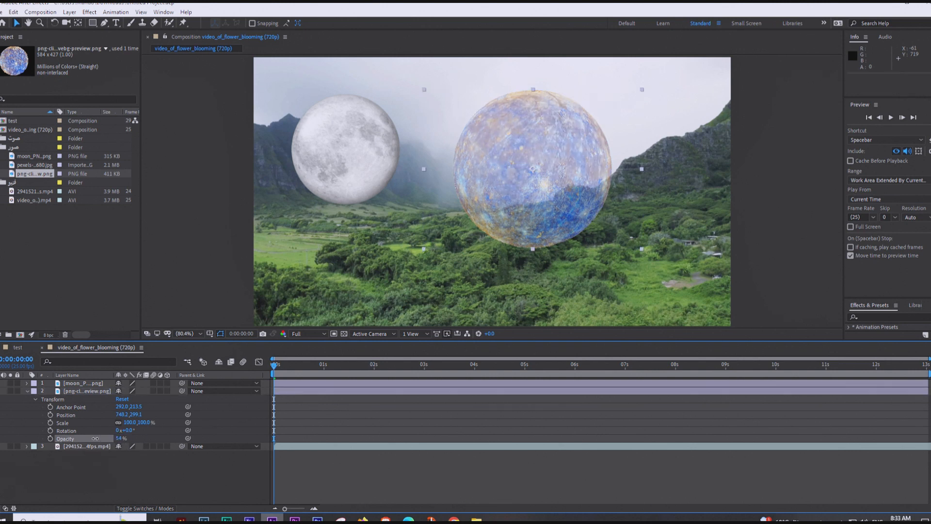
{"action": "left_click_drag", "start_coordinate": [95, 438], "coordinate": [101, 439]}
{"action": "left_click_drag", "start_coordinate": [537, 185], "coordinate": [639, 189]}
{"action": "left_click_drag", "start_coordinate": [538, 224], "coordinate": [533, 204]}
Set the planet's opacity to 30% and raise it back to 100%
{"action": "left_click", "coordinate": [121, 439]}
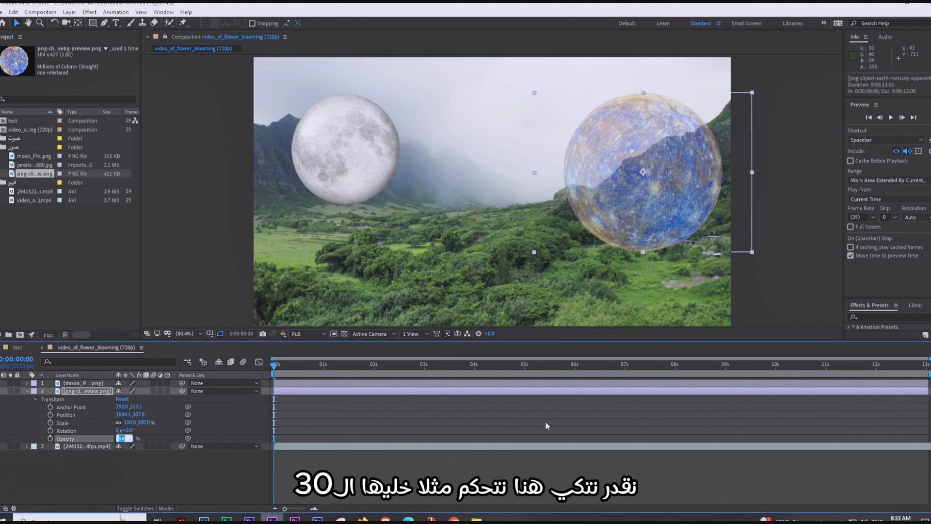
{"action": "type", "text": "30"}
{"action": "key", "text": "Return"}
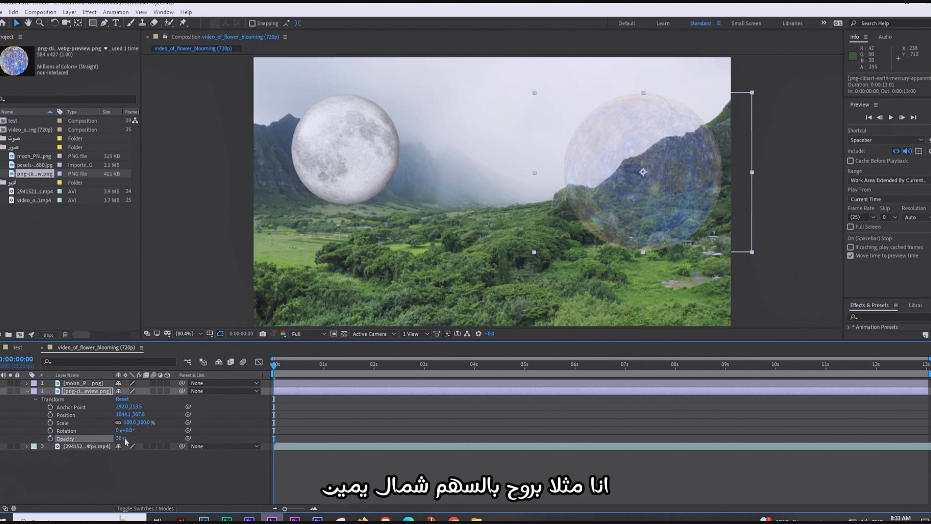
{"action": "left_click_drag", "start_coordinate": [131, 441], "coordinate": [219, 468]}
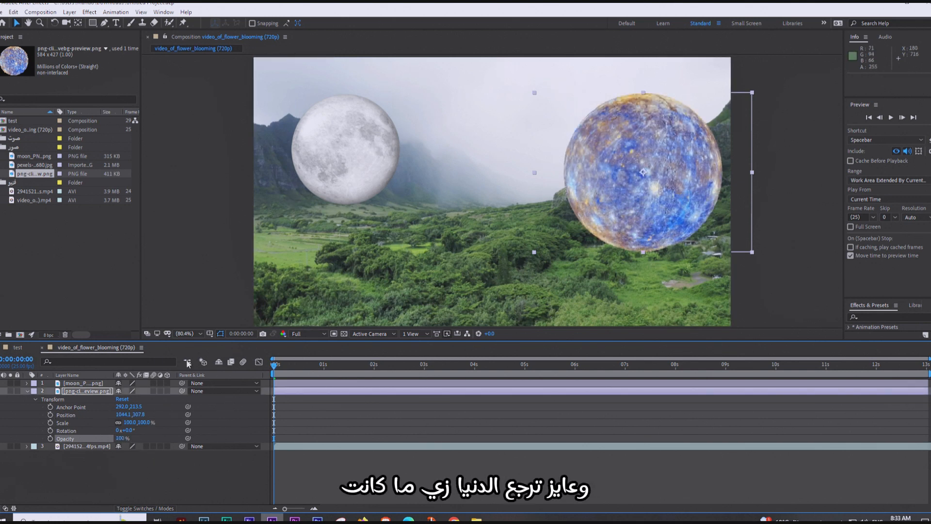
Reset the planet's Transform properties, collapse the layer and move the planet to about position 987, 366
{"action": "left_click", "coordinate": [123, 399]}
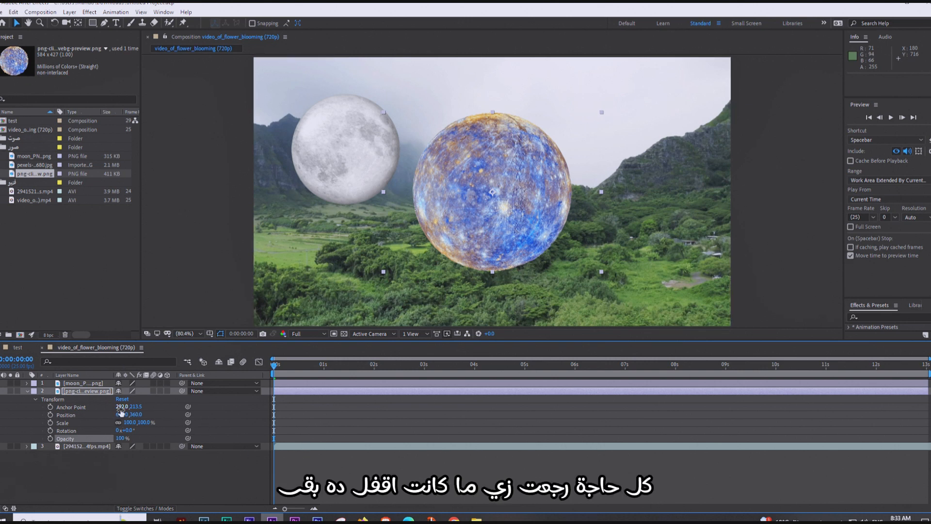
{"action": "left_click", "coordinate": [27, 391]}
{"action": "left_click_drag", "start_coordinate": [490, 194], "coordinate": [619, 197]}
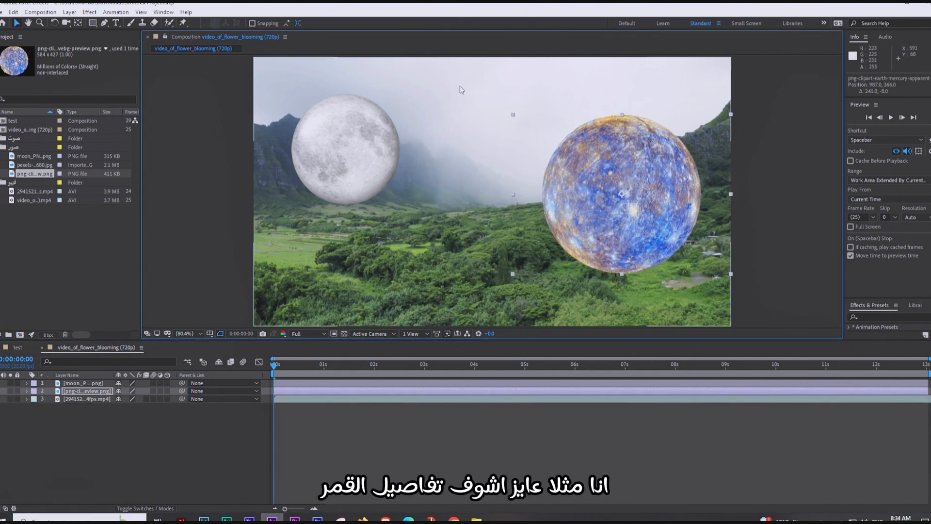
Magnify the composition view to 200% and pan it with the Hand tool to examine the moon's surface details
{"action": "left_click", "coordinate": [382, 268]}
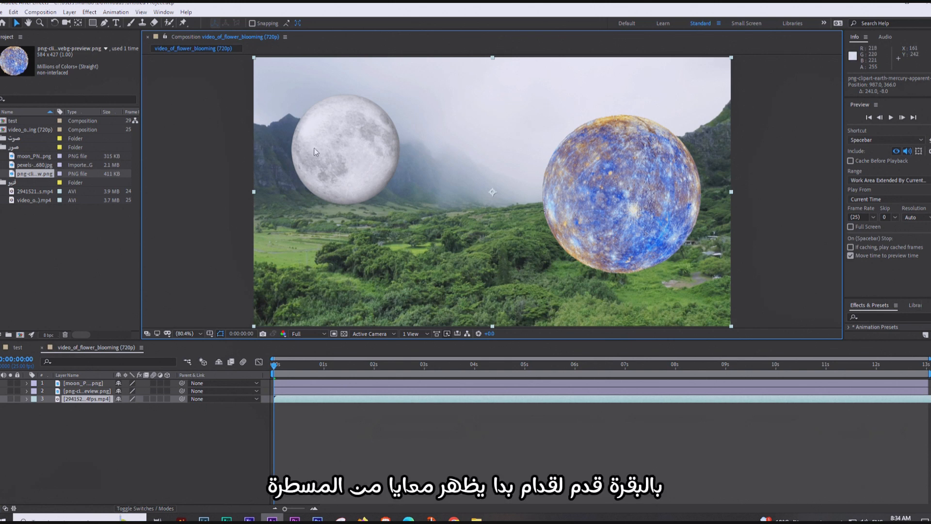
{"action": "scroll", "coordinate": [315, 152], "scroll_direction": "up", "scroll_amount": 3}
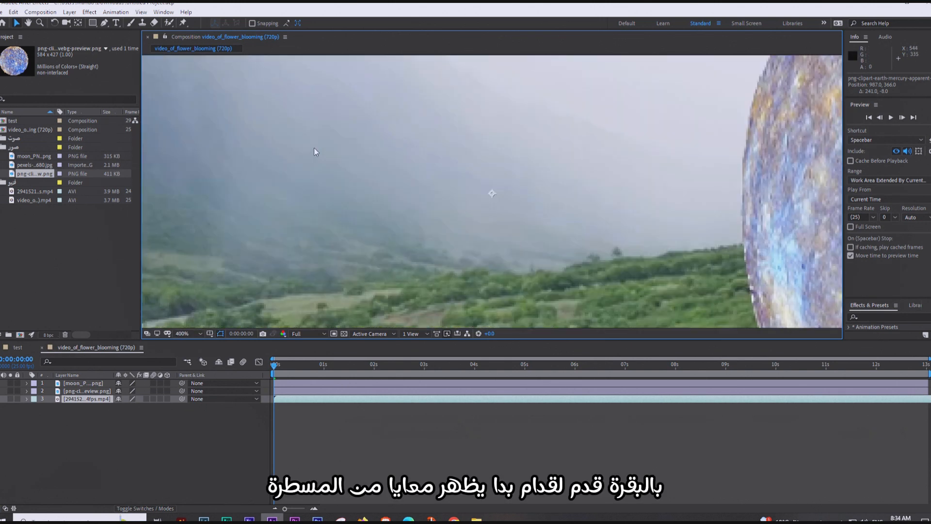
{"action": "scroll", "coordinate": [314, 152], "scroll_direction": "down", "scroll_amount": 1}
{"action": "key", "text": "h"}
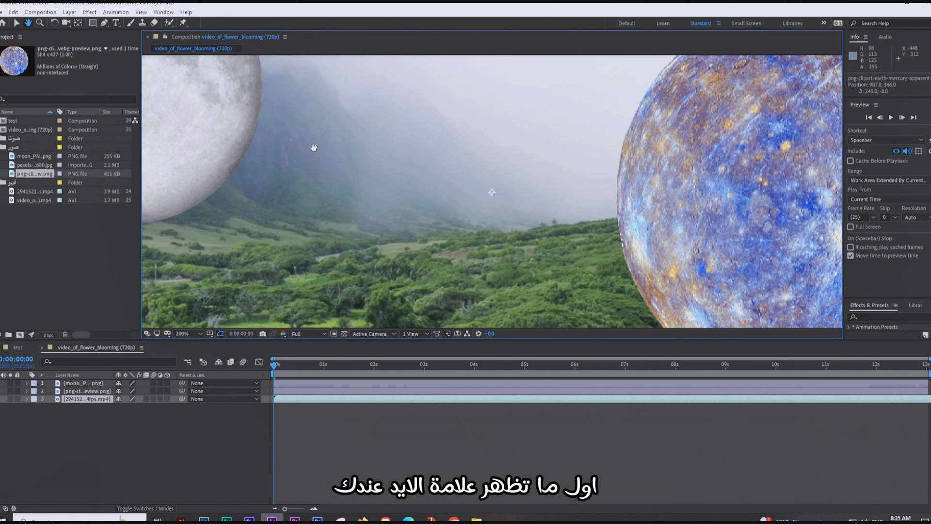
{"action": "left_click_drag", "start_coordinate": [314, 146], "coordinate": [522, 258]}
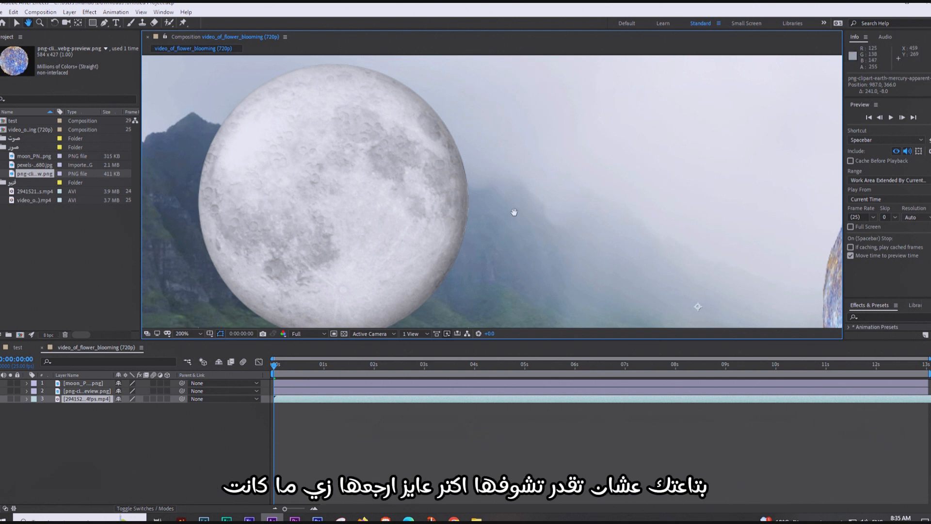
Restore the view magnification so the whole composition fits in the viewer
{"action": "left_click", "coordinate": [195, 333]}
{"action": "left_click", "coordinate": [185, 333]}
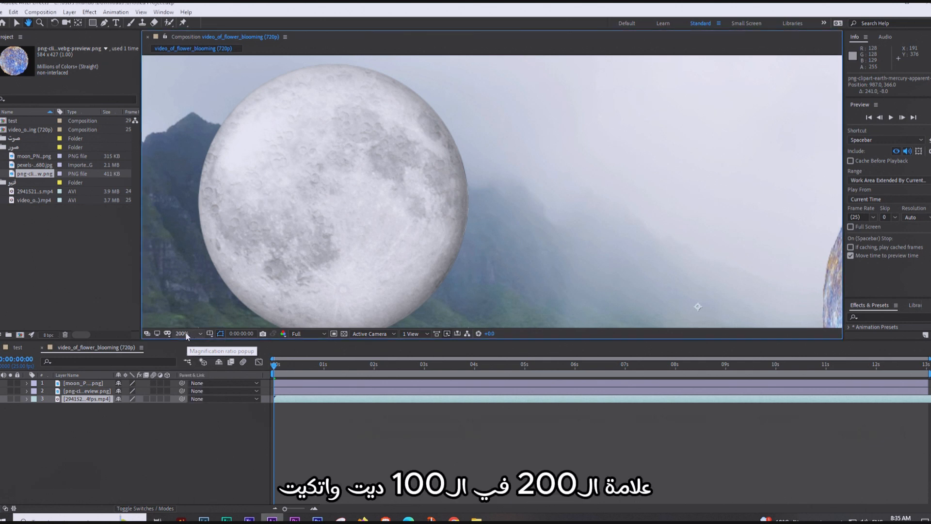
{"action": "left_click", "coordinate": [186, 334]}
{"action": "left_click", "coordinate": [186, 342]}
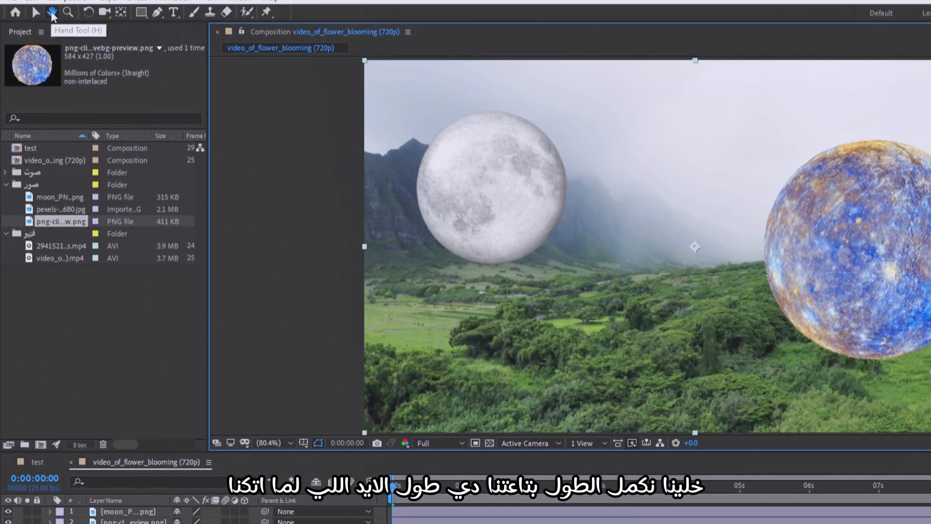
Switch back to the Selection tool and move the planet to position 883.7, 367.5
{"action": "left_click", "coordinate": [51, 14]}
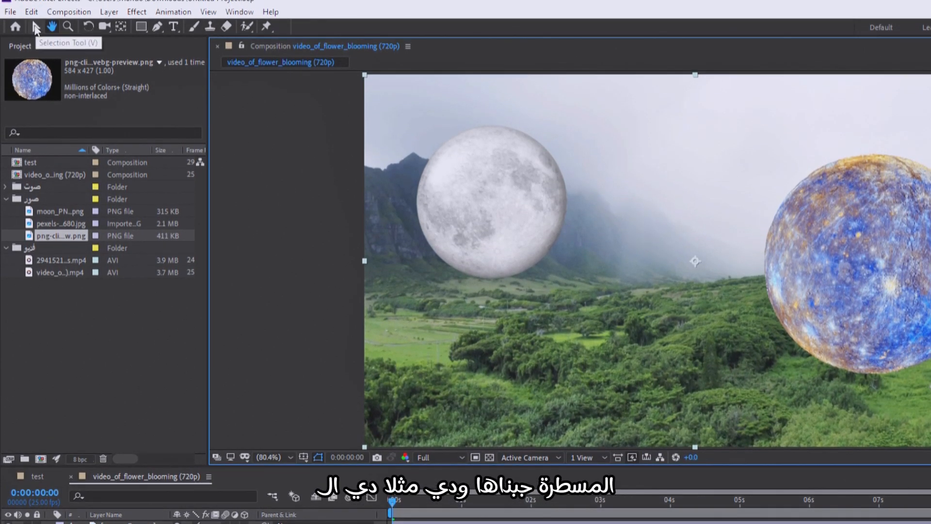
{"action": "key", "text": "v"}
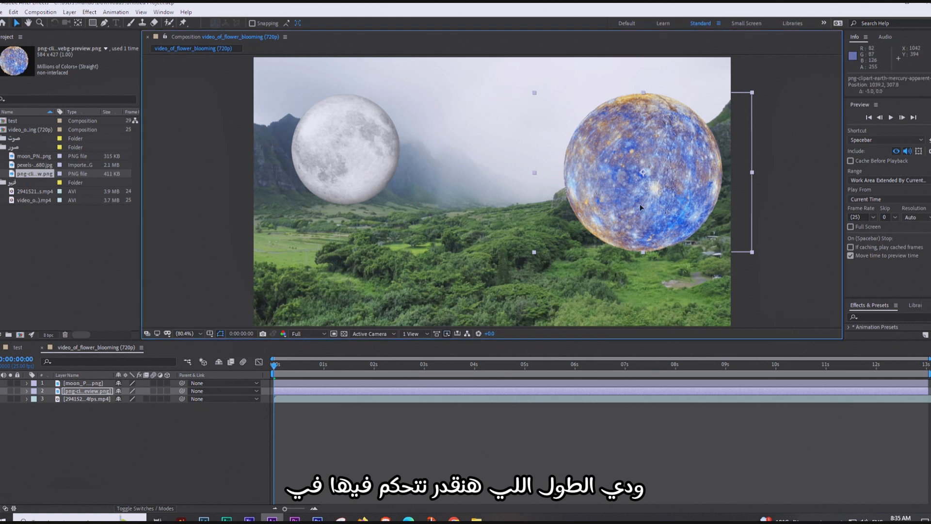
{"action": "left_click_drag", "start_coordinate": [876, 295], "coordinate": [699, 349]}
{"action": "left_click_drag", "start_coordinate": [494, 255], "coordinate": [568, 246]}
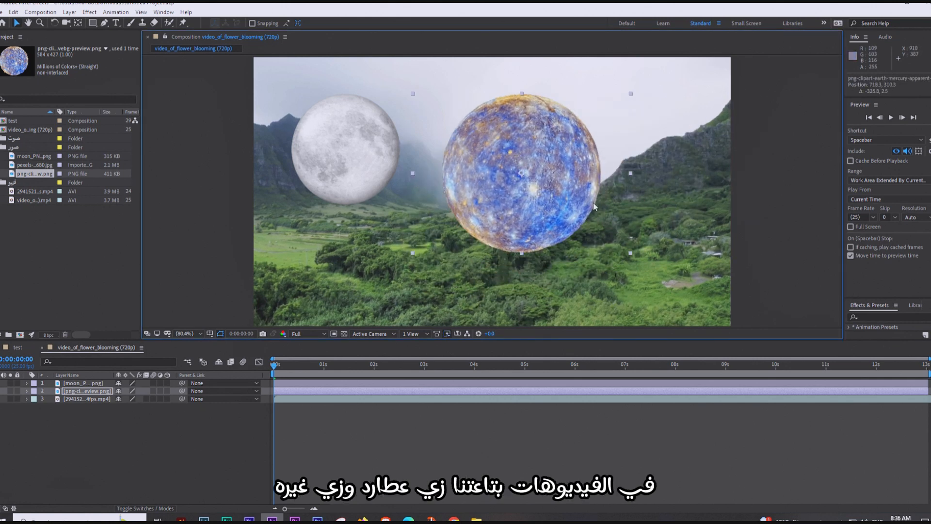
{"action": "left_click_drag", "start_coordinate": [565, 190], "coordinate": [622, 211]}
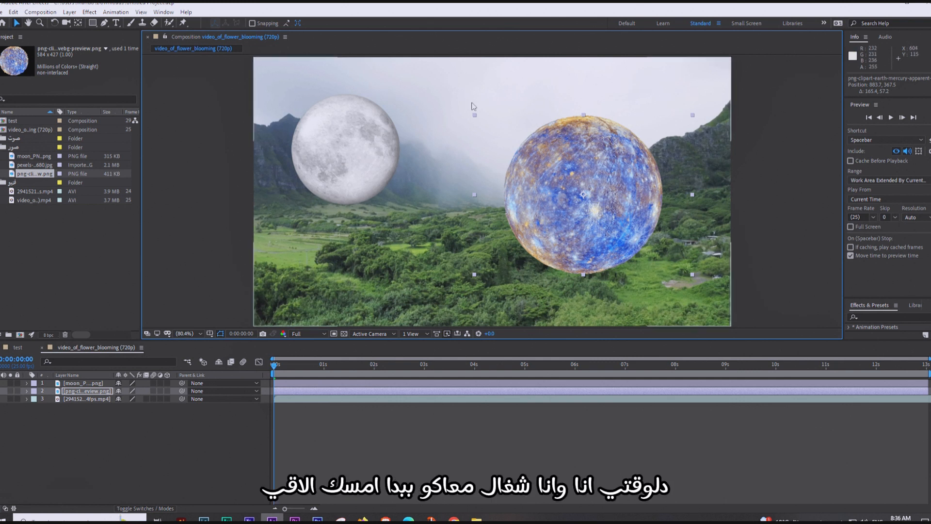
Nudge the landscape video to position 640.0, 357.5 and lock its layer
{"action": "mouse_move", "coordinate": [395, 231]}
{"action": "left_mouse_down"}
{"action": "mouse_move", "coordinate": [350, 262]}
{"action": "mouse_move", "coordinate": [394, 232]}
{"action": "left_mouse_up"}
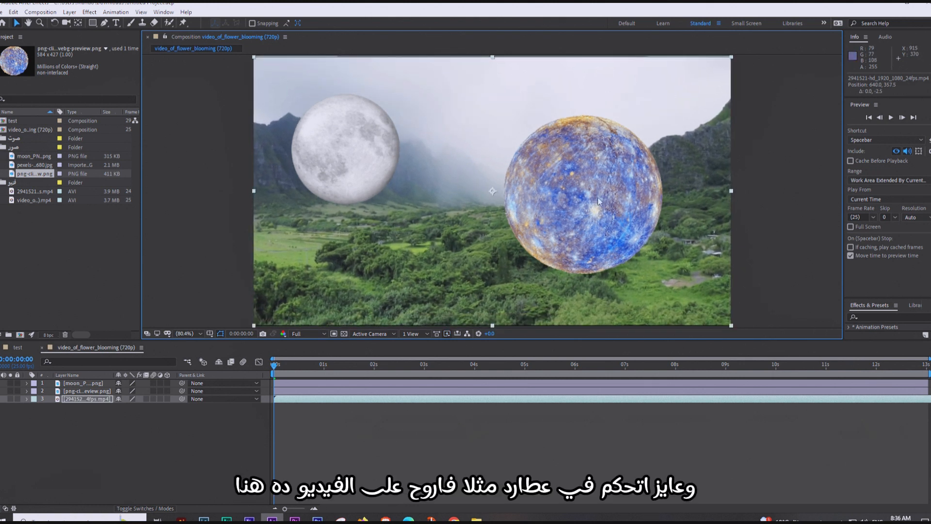
{"action": "left_click", "coordinate": [48, 453]}
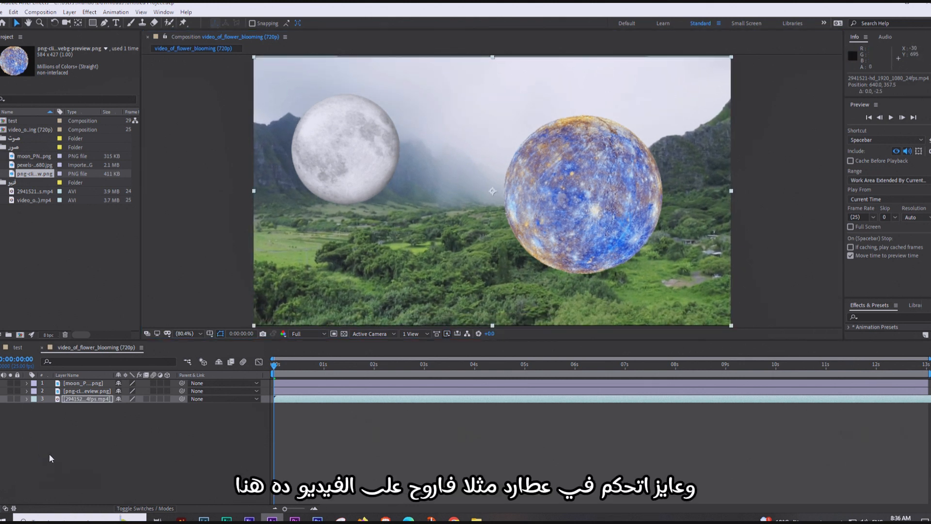
{"action": "left_click", "coordinate": [18, 398]}
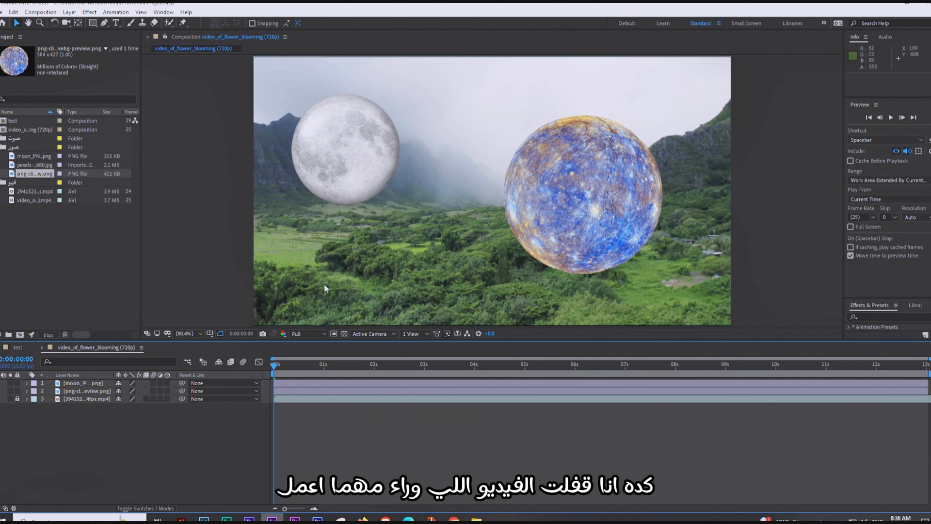
Try to move the locked landscape video, and reposition the moon lower in the frame with the planet beside it
{"action": "left_click_drag", "start_coordinate": [324, 284], "coordinate": [307, 263]}
{"action": "left_click_drag", "start_coordinate": [236, 253], "coordinate": [340, 290]}
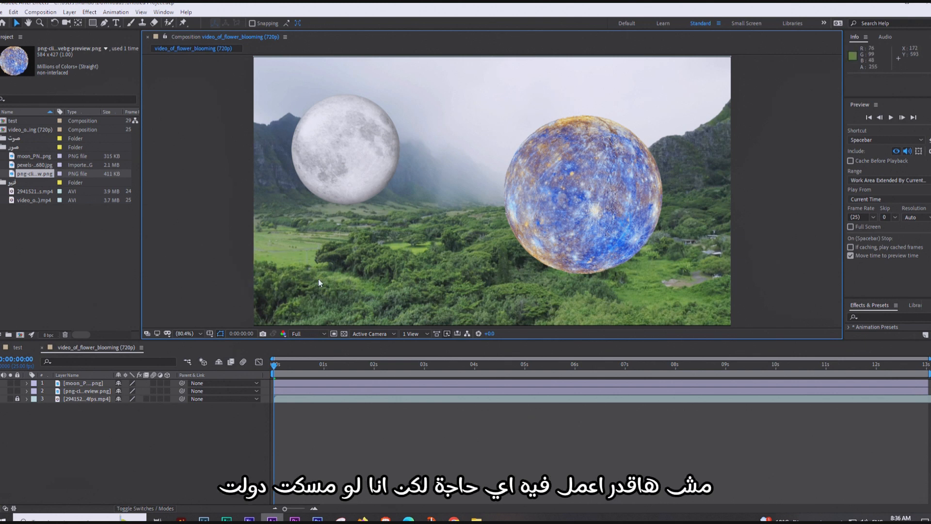
{"action": "left_click_drag", "start_coordinate": [547, 201], "coordinate": [538, 139]}
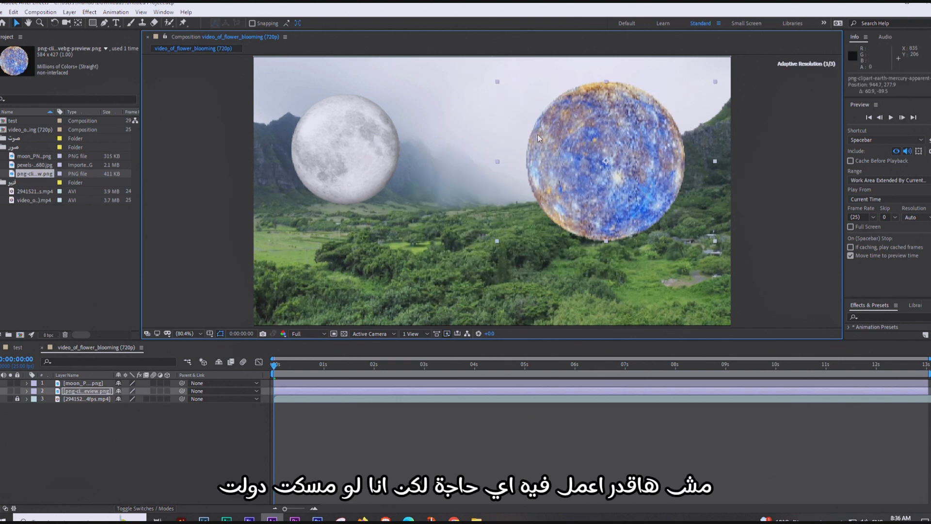
{"action": "left_click_drag", "start_coordinate": [369, 138], "coordinate": [374, 181]}
{"action": "left_click_drag", "start_coordinate": [587, 150], "coordinate": [535, 171]}
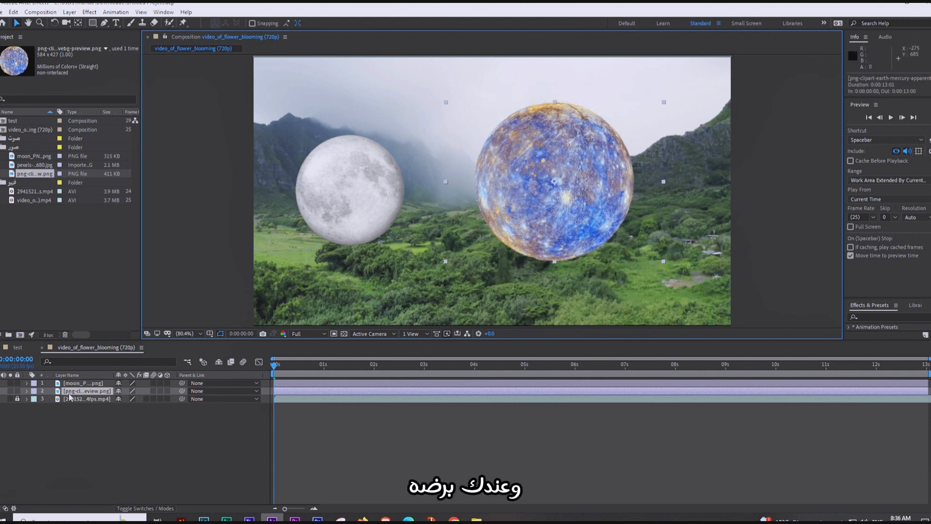
Solo the landscape video layer to view it alone, and turn its solo off again
{"action": "left_click", "coordinate": [27, 409]}
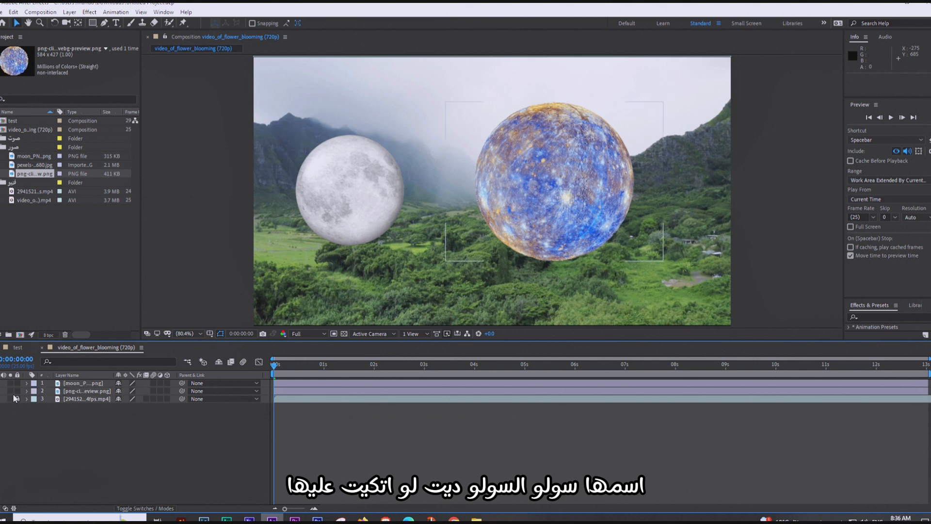
{"action": "left_click", "coordinate": [10, 398]}
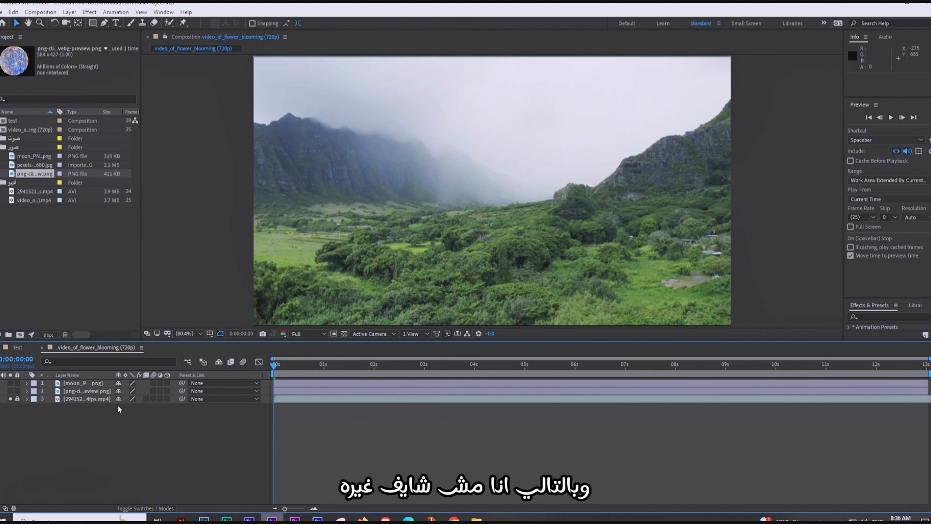
{"action": "left_click", "coordinate": [10, 399]}
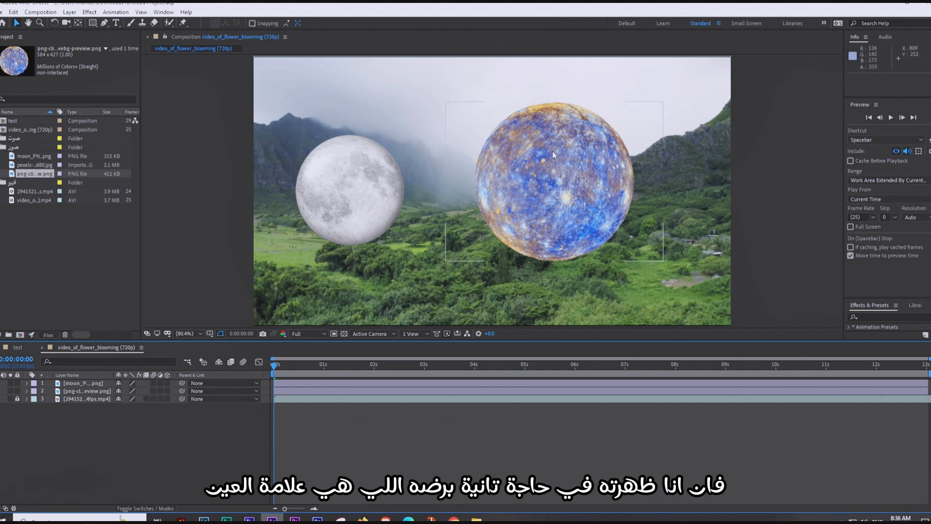
Hide the landscape video layer so that only the moon and planet are shown
{"action": "left_click", "coordinate": [22, 462]}
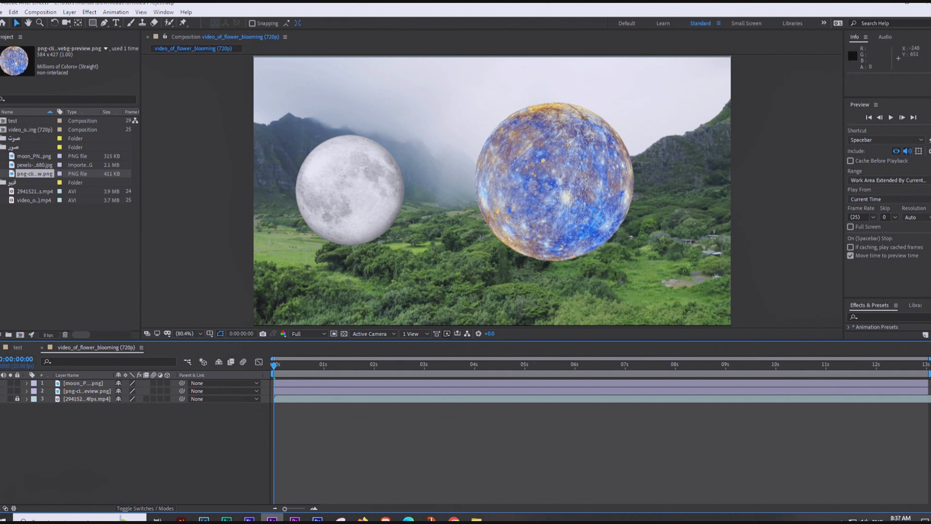
{"action": "left_click", "coordinate": [1, 398]}
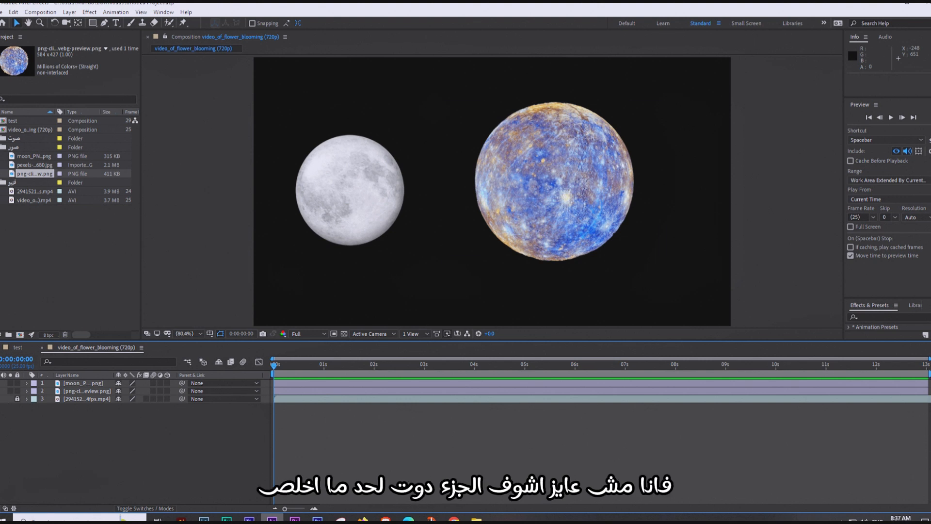
Show the landscape video layer again and add the MP3 sound file to the composition as its lowest layer
{"action": "left_click", "coordinate": [4, 399]}
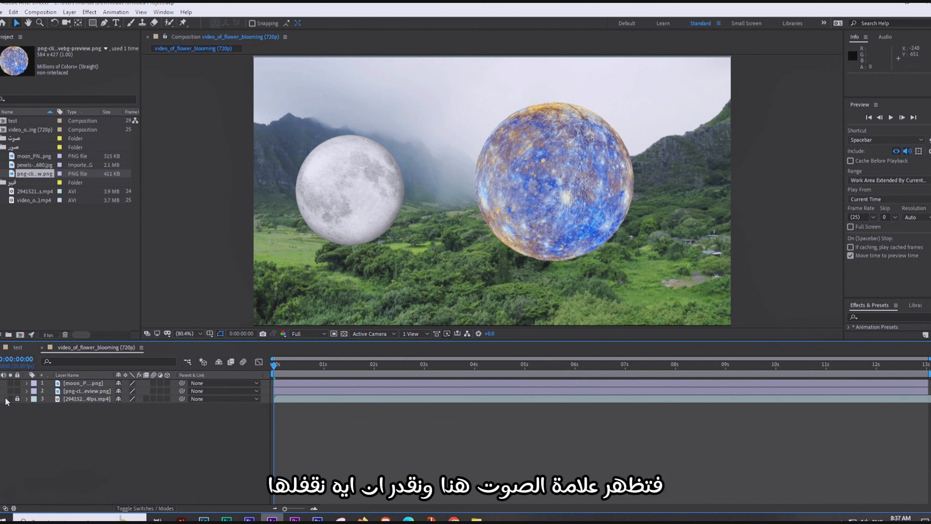
{"action": "left_click", "coordinate": [3, 138]}
{"action": "left_click", "coordinate": [14, 138]}
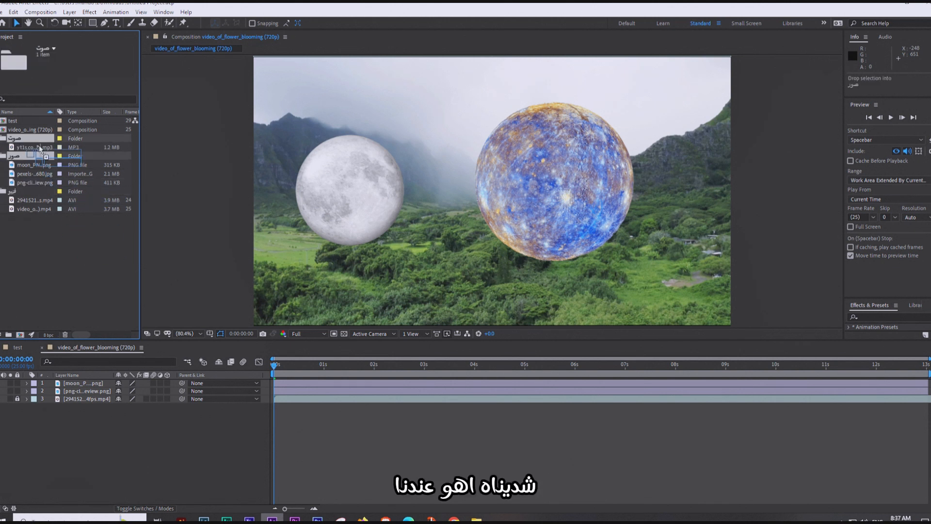
{"action": "left_click_drag", "start_coordinate": [36, 147], "coordinate": [66, 422]}
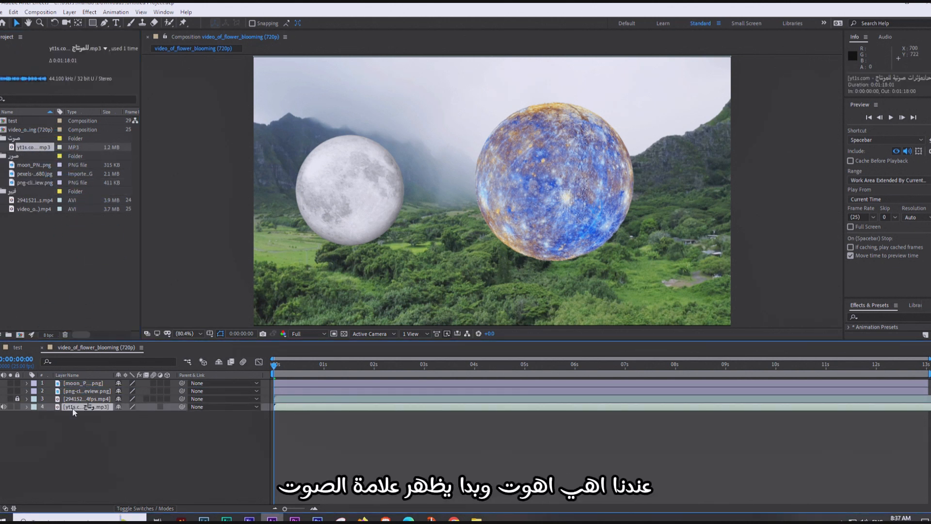
Mute the MP3 layer's audio and turn its sound back on
{"action": "left_click", "coordinate": [14, 418]}
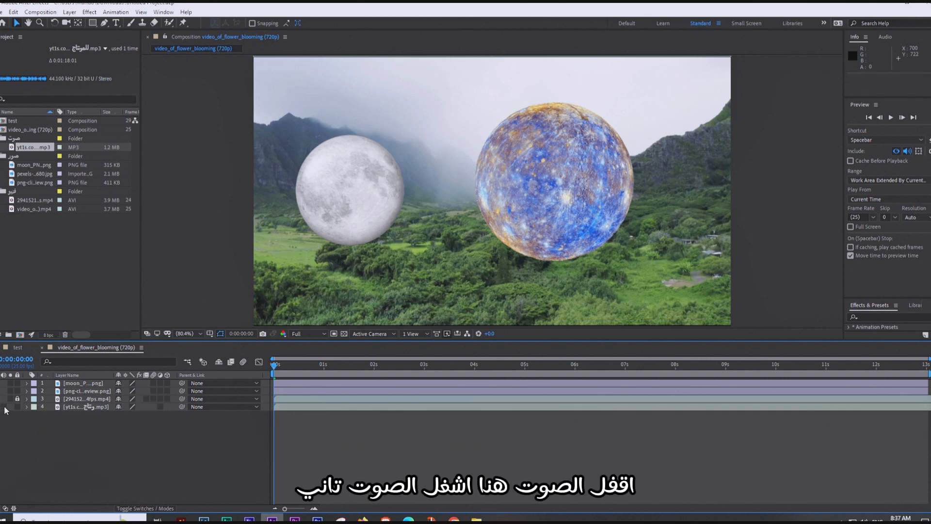
{"action": "left_click", "coordinate": [4, 407]}
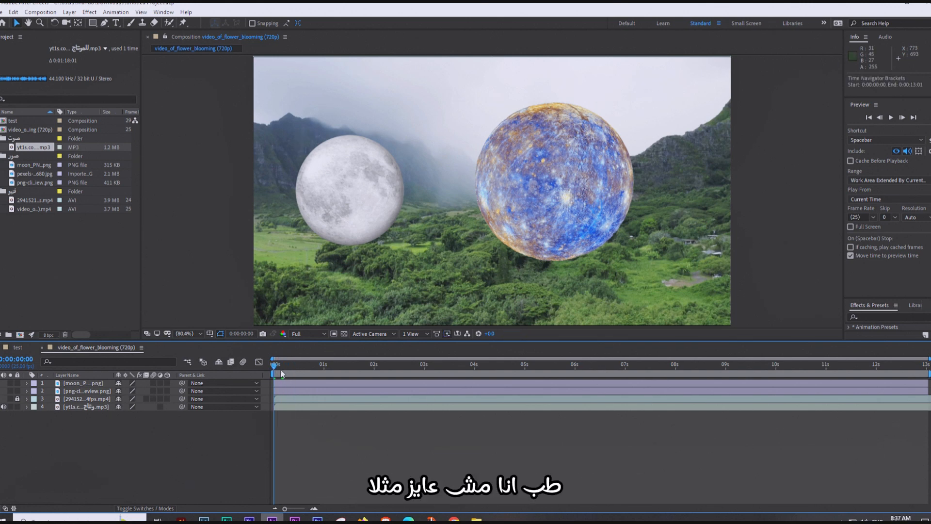
Trim the moon layer at both ends so that it runs from 0:00:02:06 to 0:00:07:21
{"action": "left_click", "coordinate": [285, 384]}
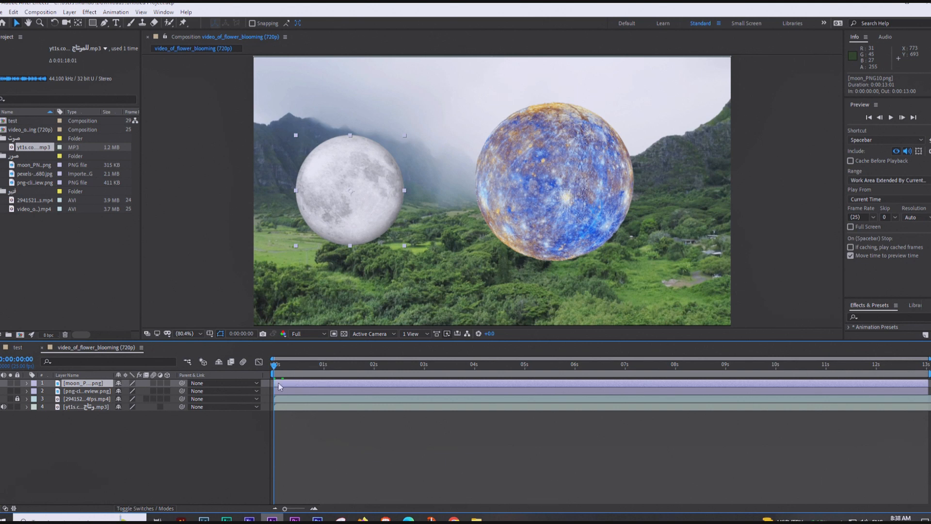
{"action": "left_click_drag", "start_coordinate": [275, 382], "coordinate": [381, 384]}
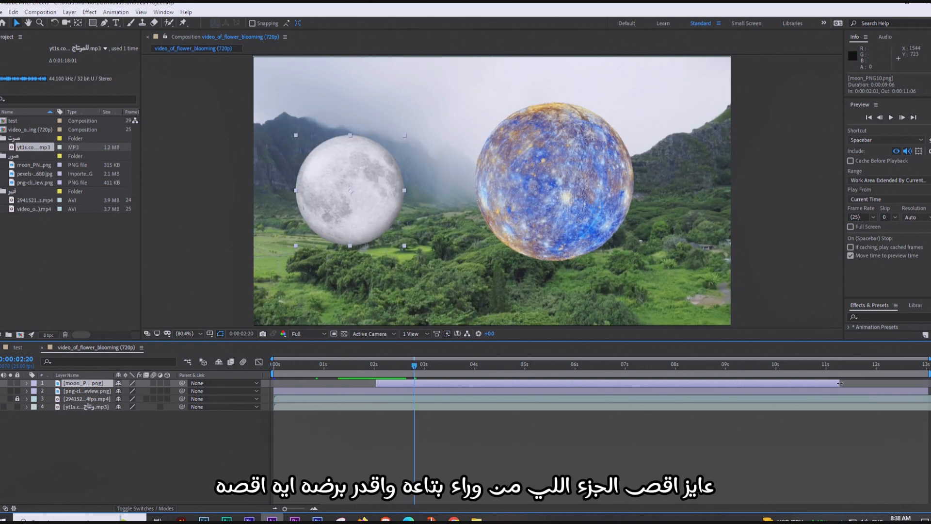
{"action": "left_click_drag", "start_coordinate": [840, 383], "coordinate": [663, 383]}
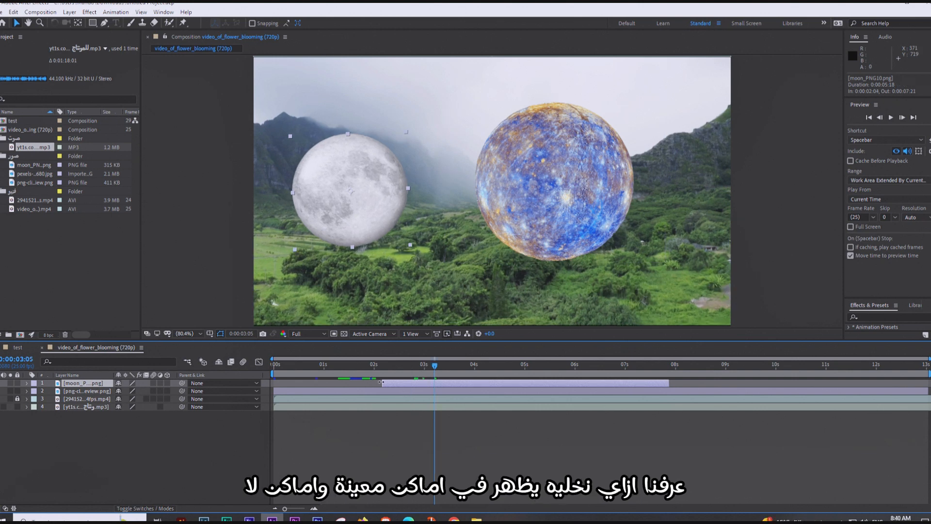
{"action": "mouse_move", "coordinate": [381, 382]}
{"action": "left_mouse_down"}
{"action": "mouse_move", "coordinate": [339, 383]}
{"action": "mouse_move", "coordinate": [387, 383]}
{"action": "left_mouse_up"}
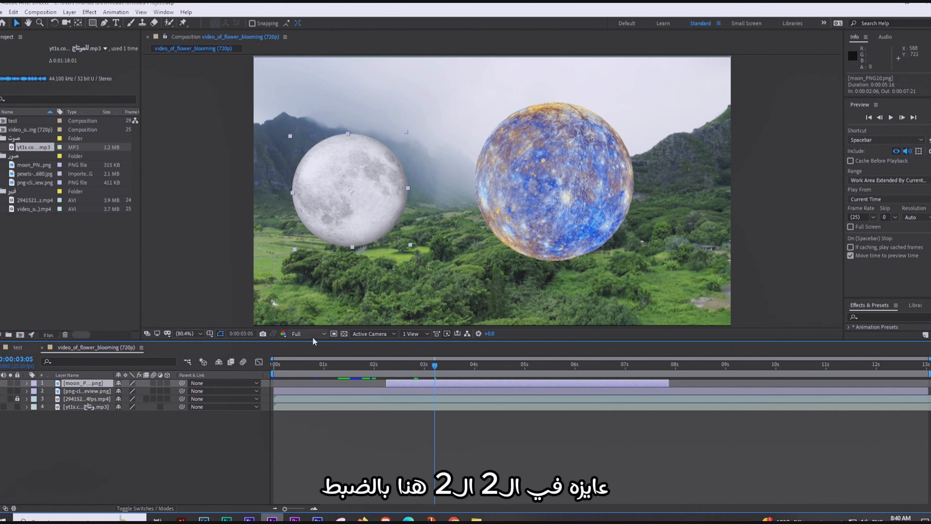
Go to time 0:00:02:00 and extend the moon layer's start back to exactly that point
{"action": "left_click", "coordinate": [243, 334]}
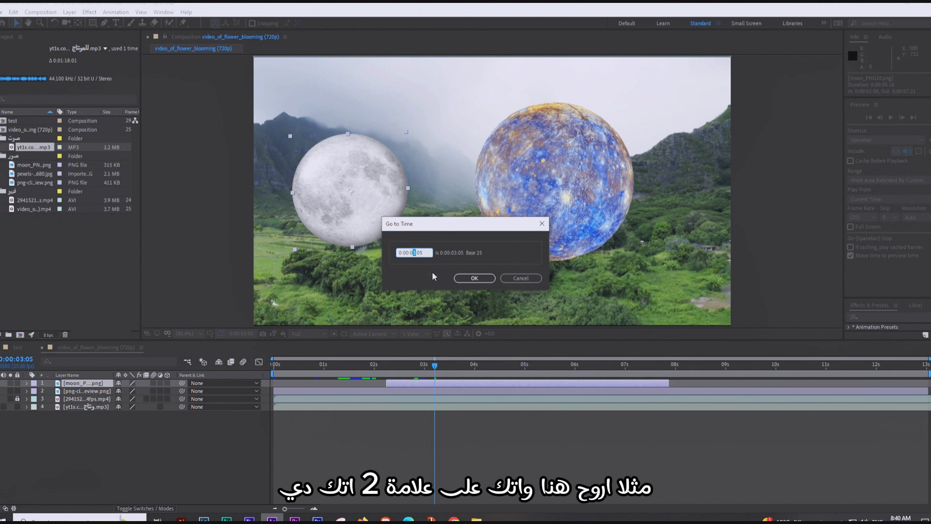
{"action": "double_click", "coordinate": [421, 252]}
{"action": "left_click", "coordinate": [420, 252]}
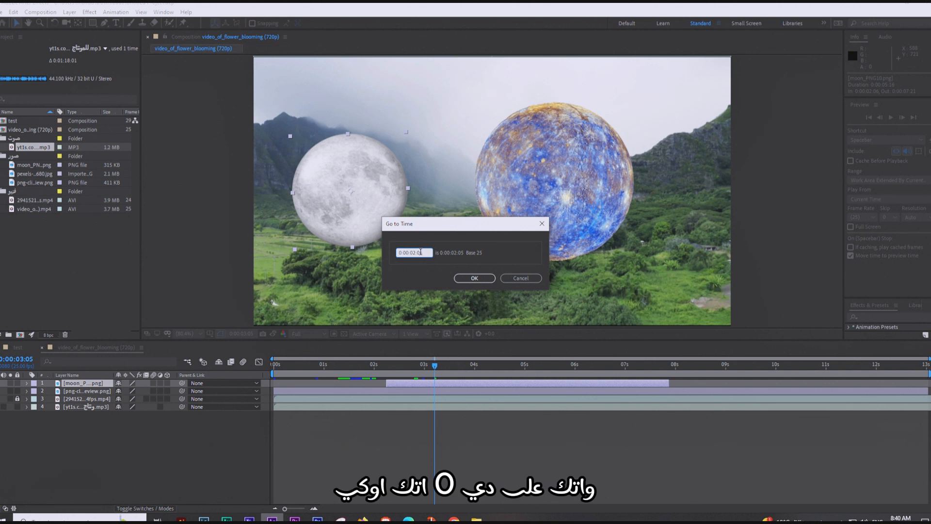
{"action": "type", "text": "0"}
{"action": "left_click", "coordinate": [468, 280]}
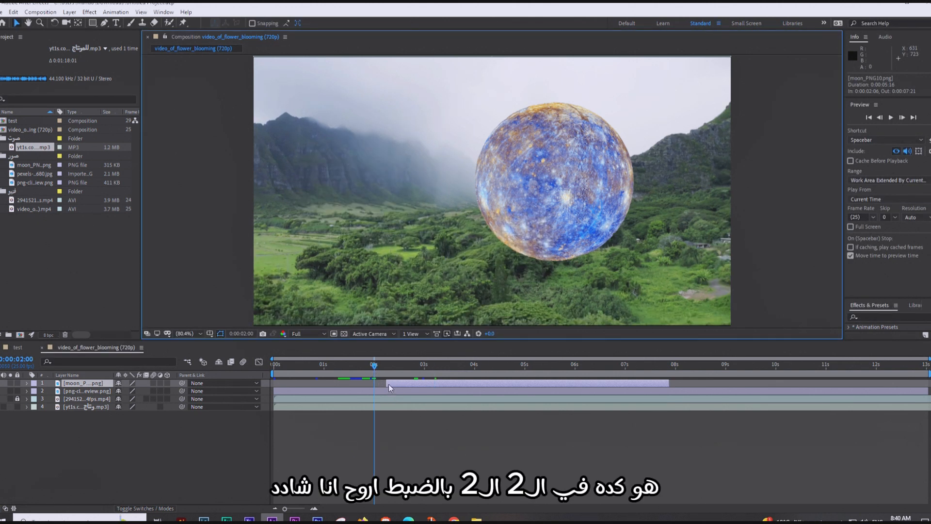
{"action": "left_click_drag", "start_coordinate": [387, 383], "coordinate": [375, 385]}
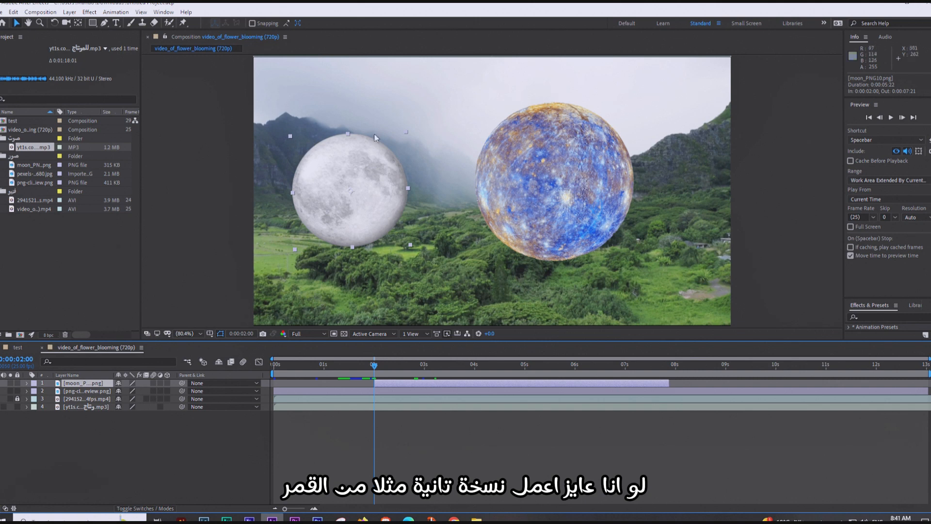
Duplicate the moon layer and offset the copies in time, the lower one starting at 0:00:01:04 and the upper one at 0:00:04:19
{"action": "left_click", "coordinate": [14, 12]}
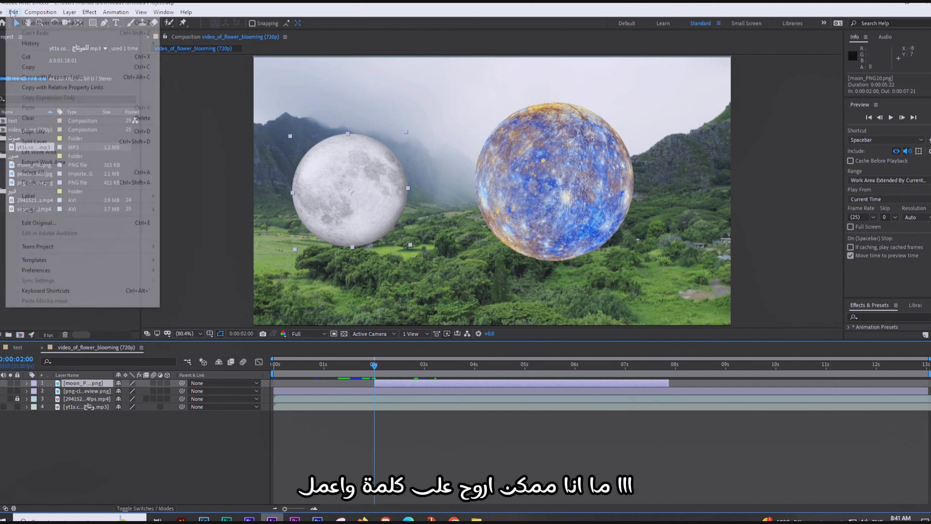
{"action": "left_click", "coordinate": [33, 132]}
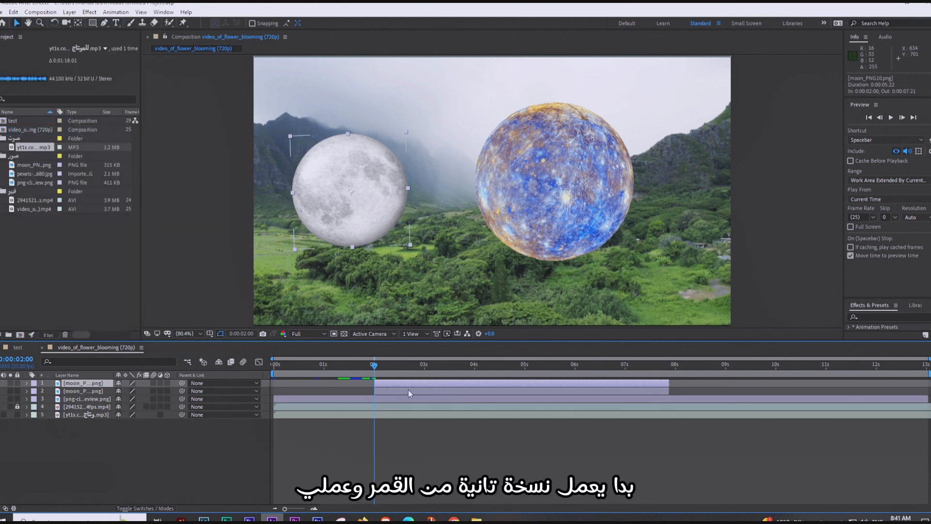
{"action": "left_click_drag", "start_coordinate": [403, 390], "coordinate": [359, 390]}
{"action": "left_click_drag", "start_coordinate": [531, 382], "coordinate": [668, 382]}
Split the lower moon layer at 0:00:03:07
{"action": "left_click", "coordinate": [440, 387]}
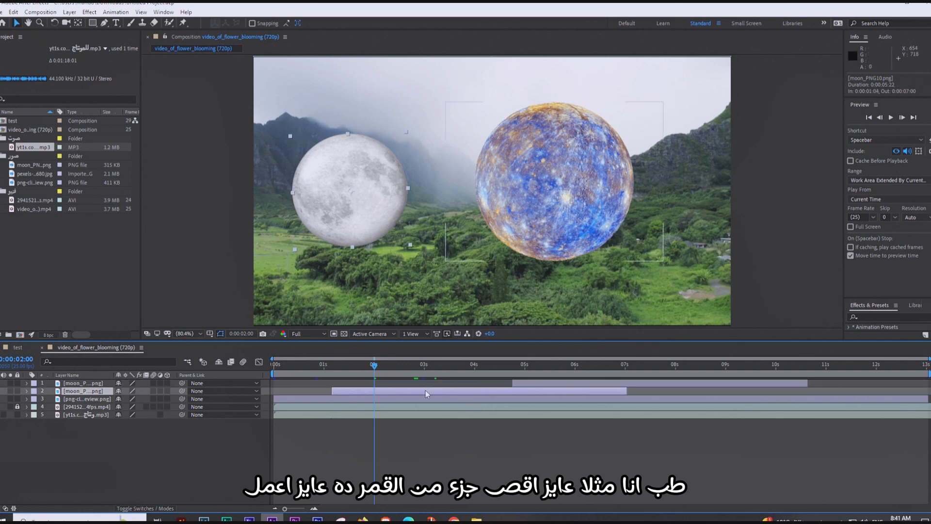
{"action": "left_click", "coordinate": [438, 371]}
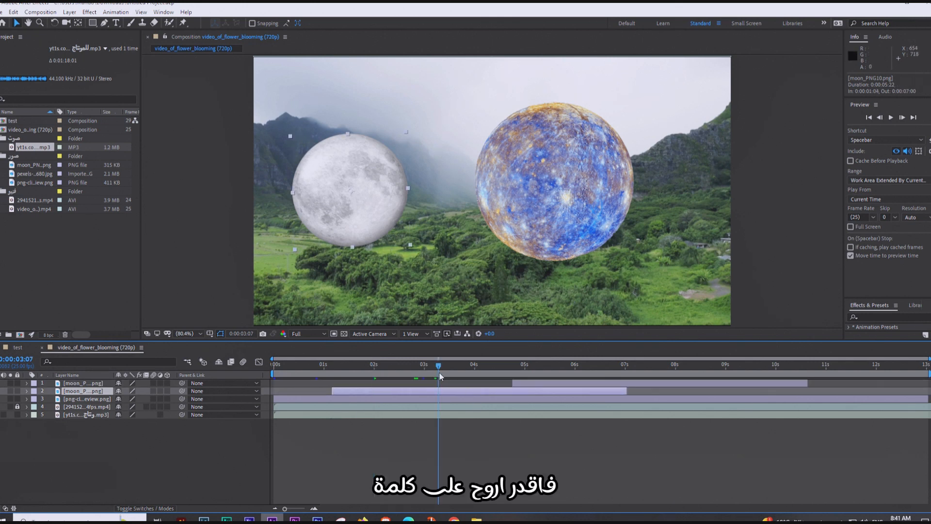
{"action": "left_click", "coordinate": [16, 13]}
{"action": "left_click", "coordinate": [28, 210]}
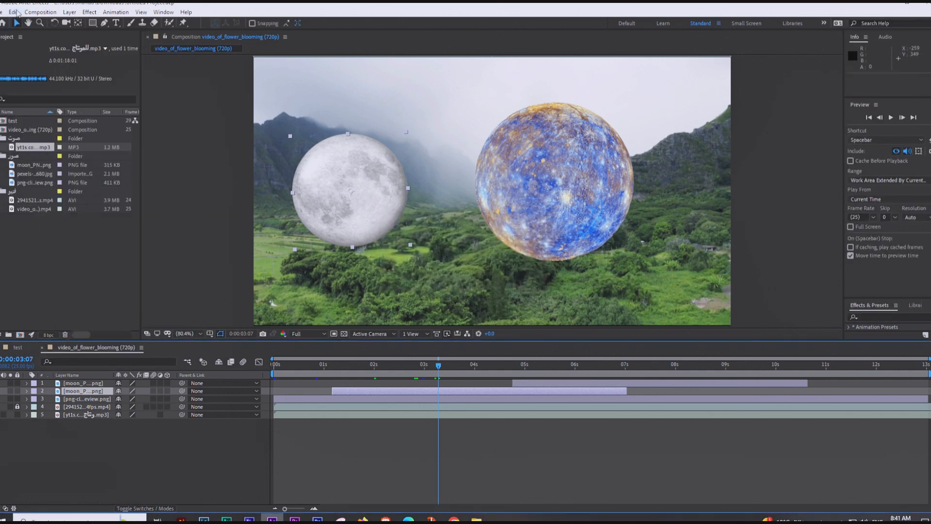
{"action": "left_click", "coordinate": [16, 12]}
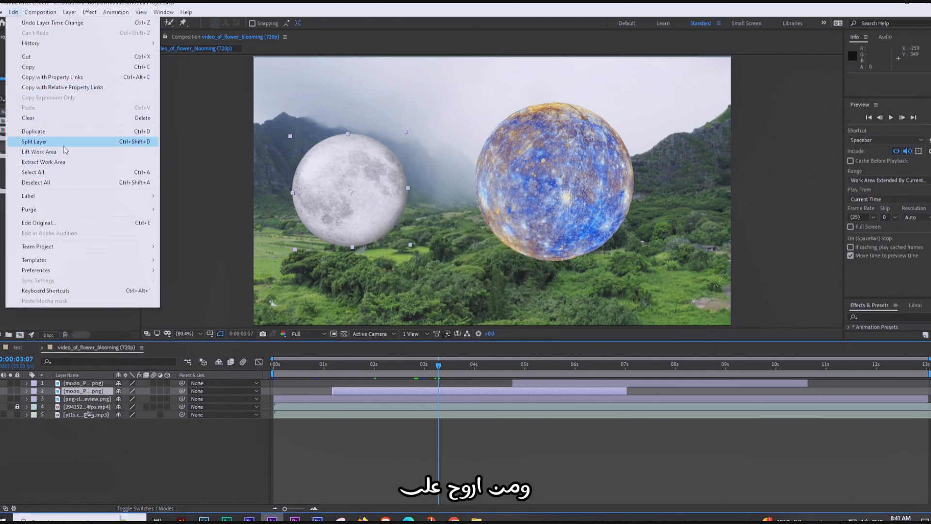
{"action": "left_click", "coordinate": [48, 142]}
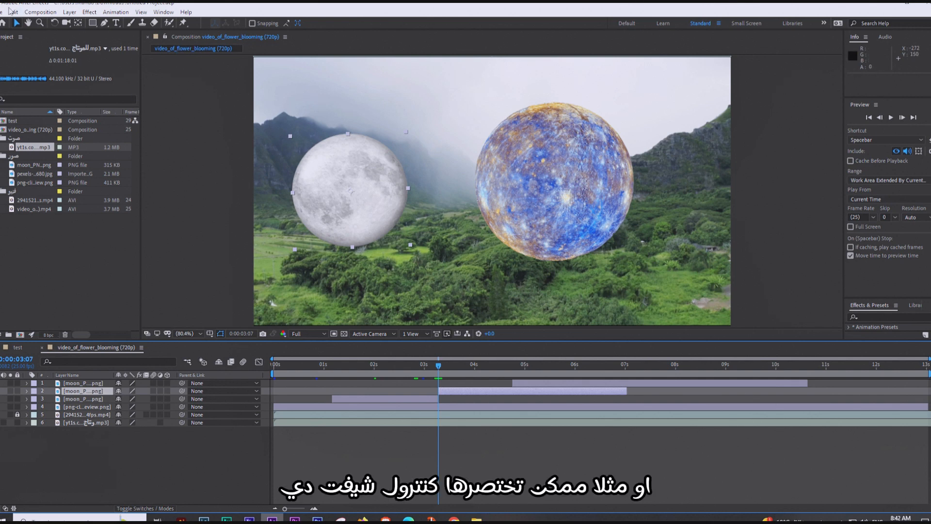
{"action": "left_click", "coordinate": [12, 11]}
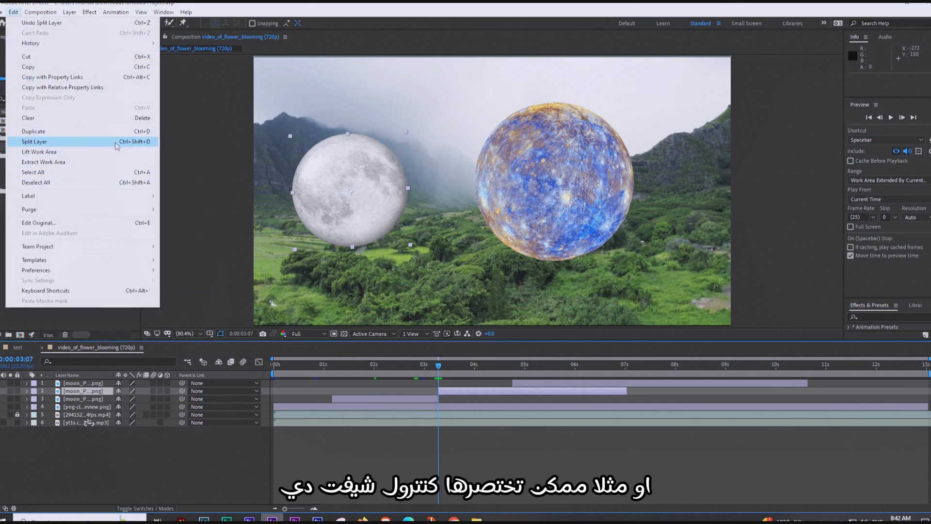
{"action": "left_click", "coordinate": [146, 145]}
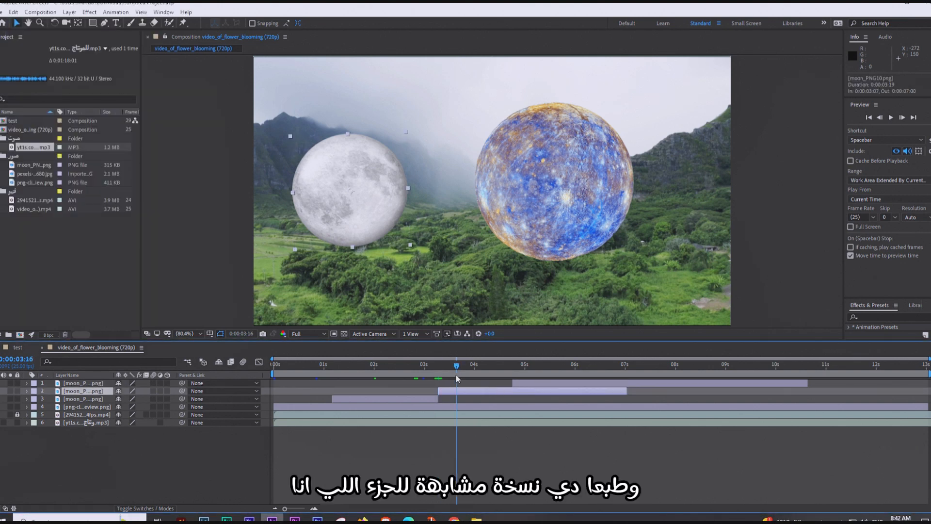
Shift the second half of the split moon layer to start at 0:00:04:08, and delete the topmost moon copy
{"action": "left_click", "coordinate": [393, 374]}
{"action": "left_click", "coordinate": [437, 367]}
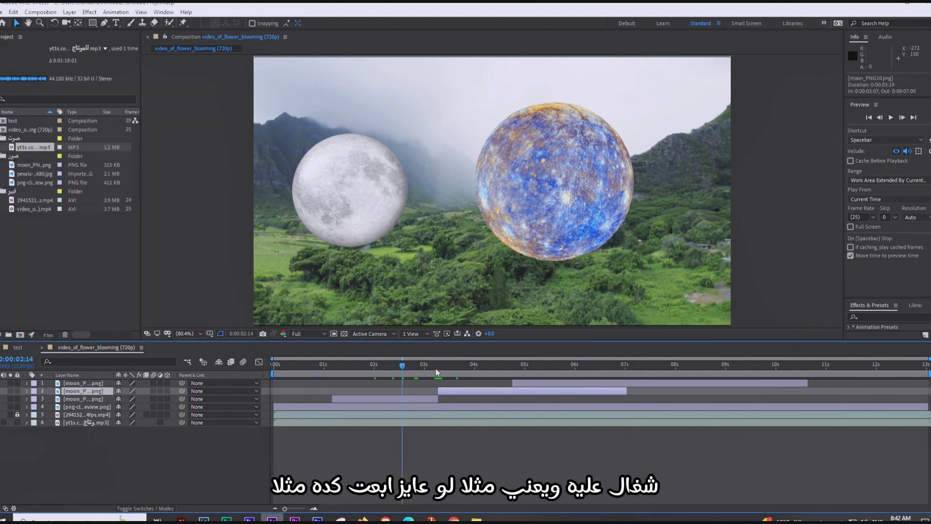
{"action": "left_click_drag", "start_coordinate": [460, 391], "coordinate": [515, 395]}
{"action": "left_click", "coordinate": [526, 384]}
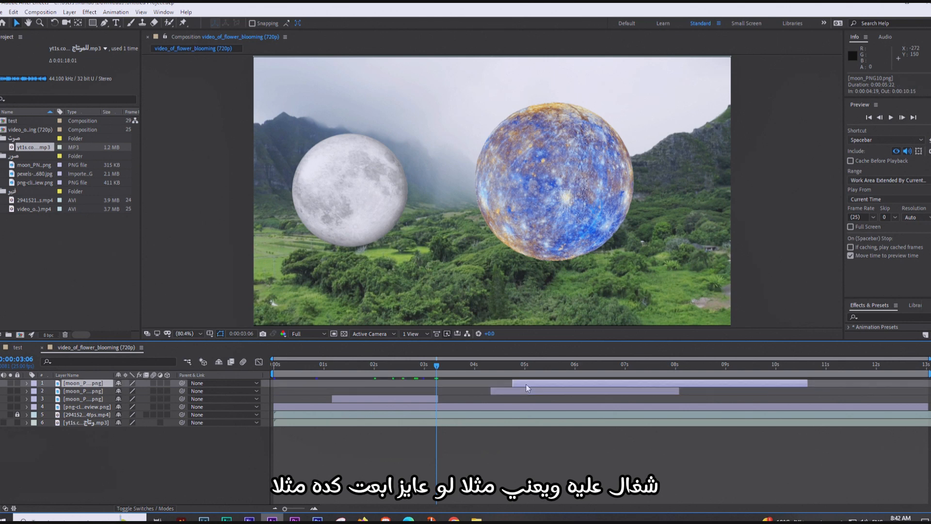
{"action": "key", "text": "Delete"}
{"action": "left_click_drag", "start_coordinate": [436, 367], "coordinate": [528, 371]}
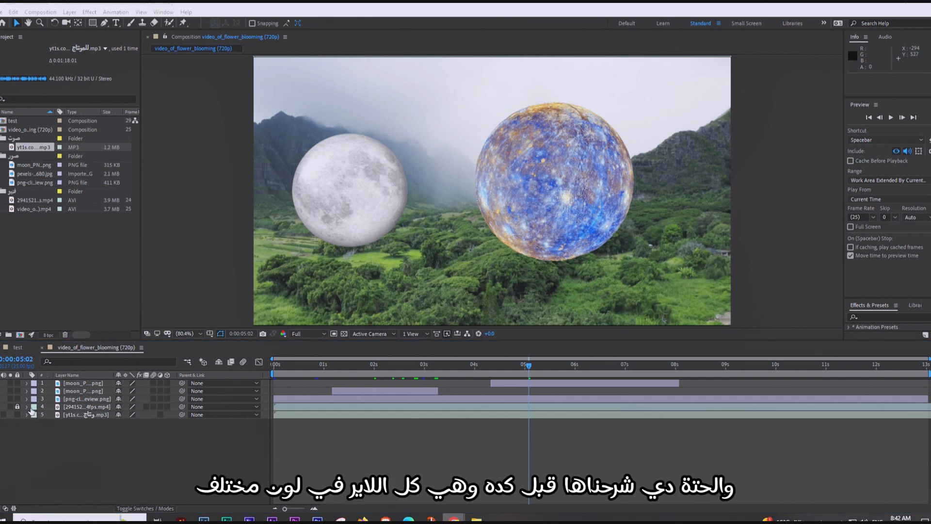
Set the top moon layer's label colour to Red and delete the other, shorter moon layer
{"action": "left_click", "coordinate": [33, 391]}
{"action": "left_click", "coordinate": [32, 426]}
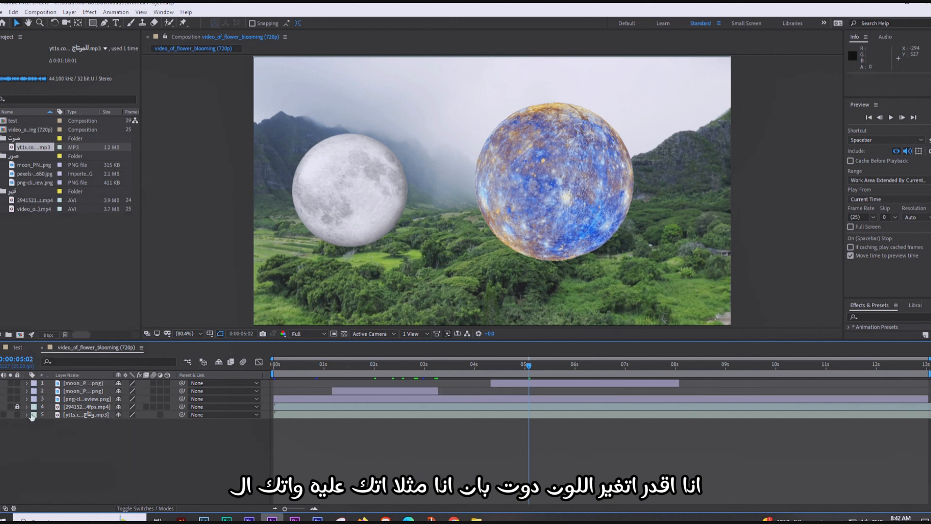
{"action": "left_click", "coordinate": [33, 383]}
{"action": "left_click", "coordinate": [51, 228]}
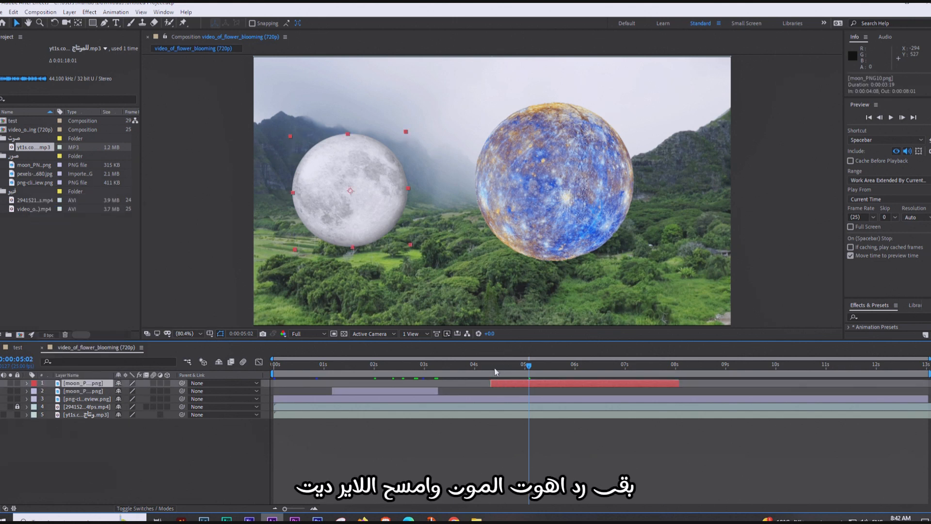
{"action": "left_click", "coordinate": [388, 392]}
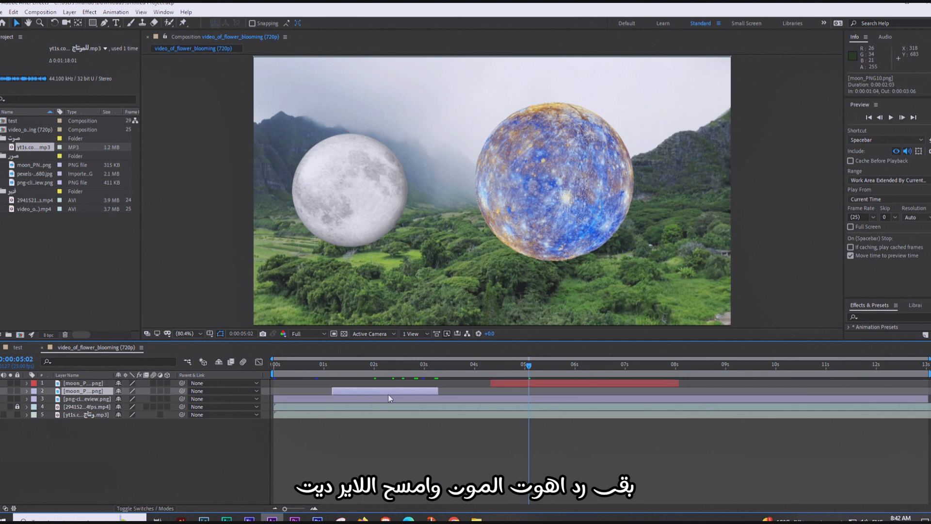
{"action": "key", "text": "Delete"}
Set the planet layer's label colour to Blue and deselect it
{"action": "left_click", "coordinate": [336, 392]}
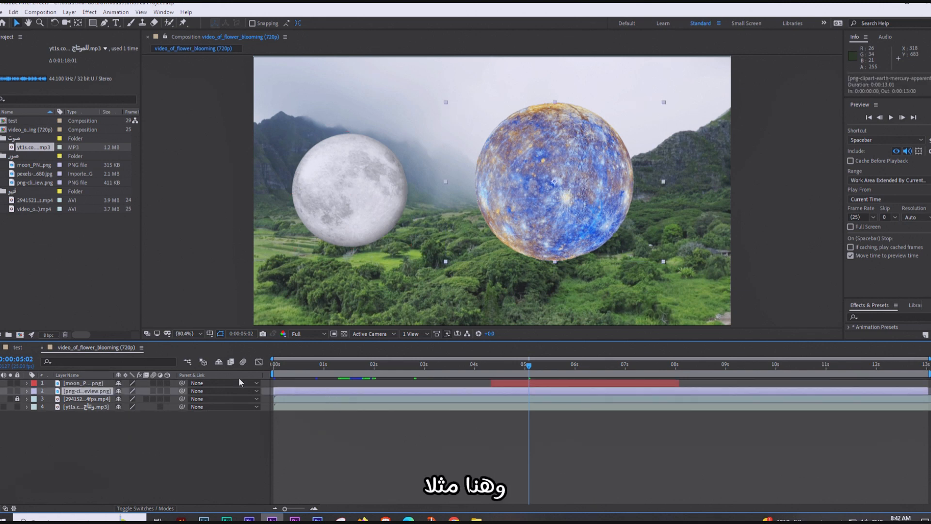
{"action": "left_click", "coordinate": [32, 392]}
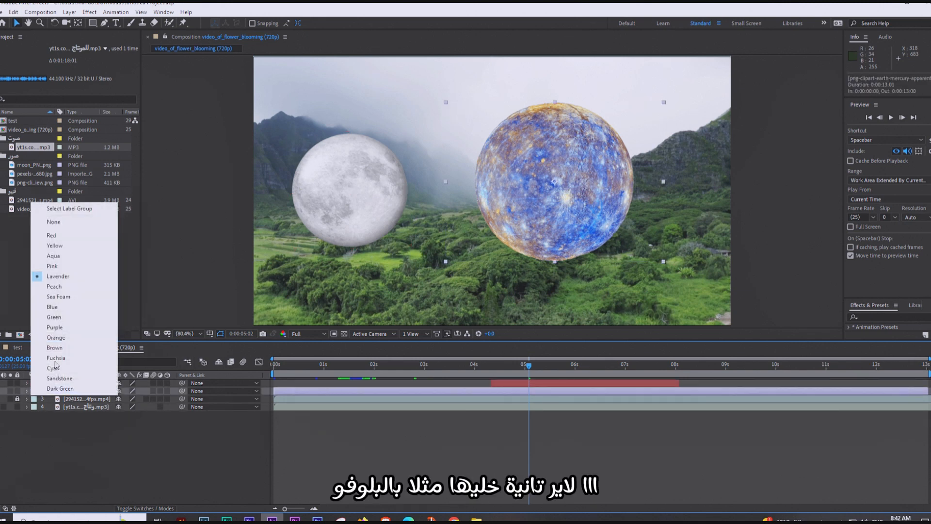
{"action": "left_click", "coordinate": [49, 306]}
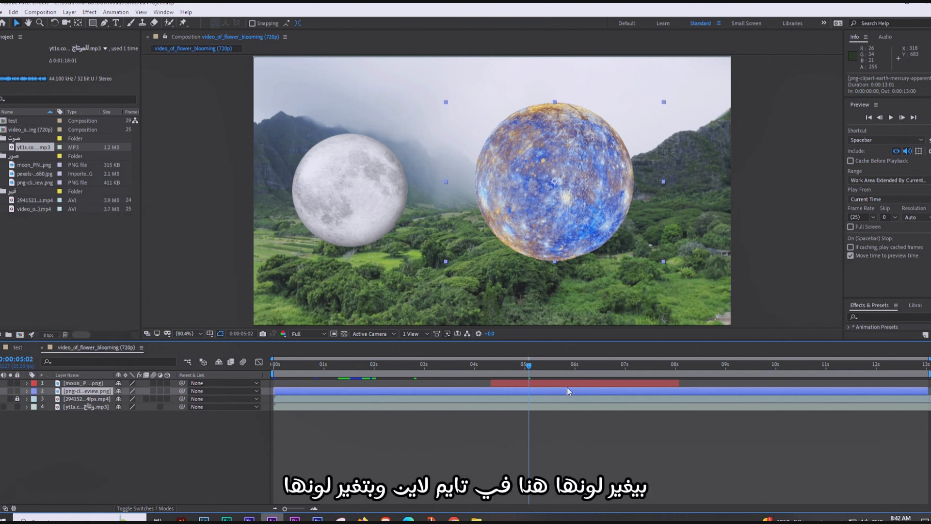
{"action": "left_click", "coordinate": [45, 428]}
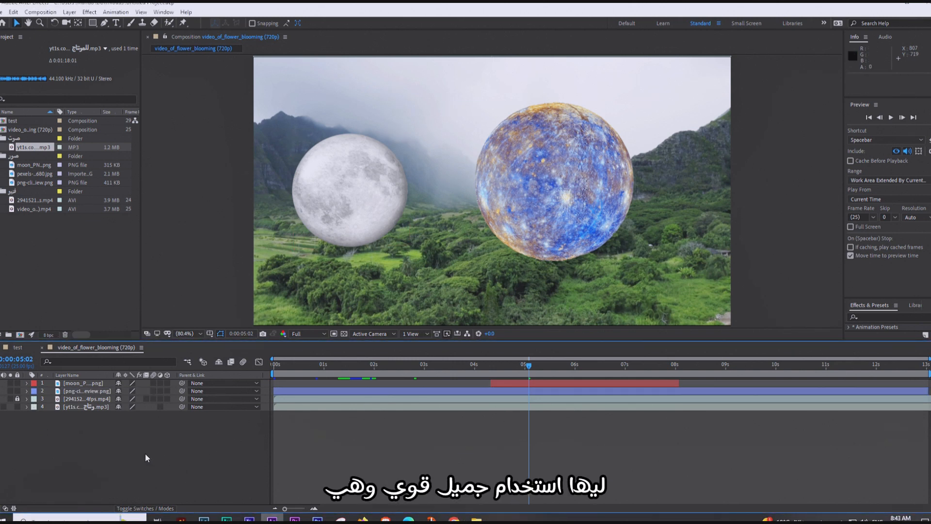
Show the blending mode options for the layers, set the moon layer to Soft Light and shift the moon slightly in the frame
{"action": "left_click", "coordinate": [506, 384]}
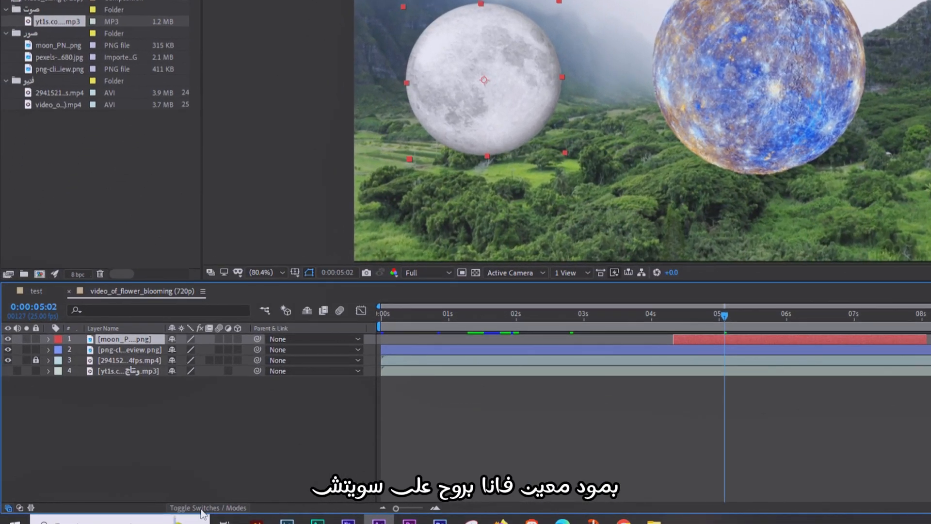
{"action": "left_click", "coordinate": [204, 509]}
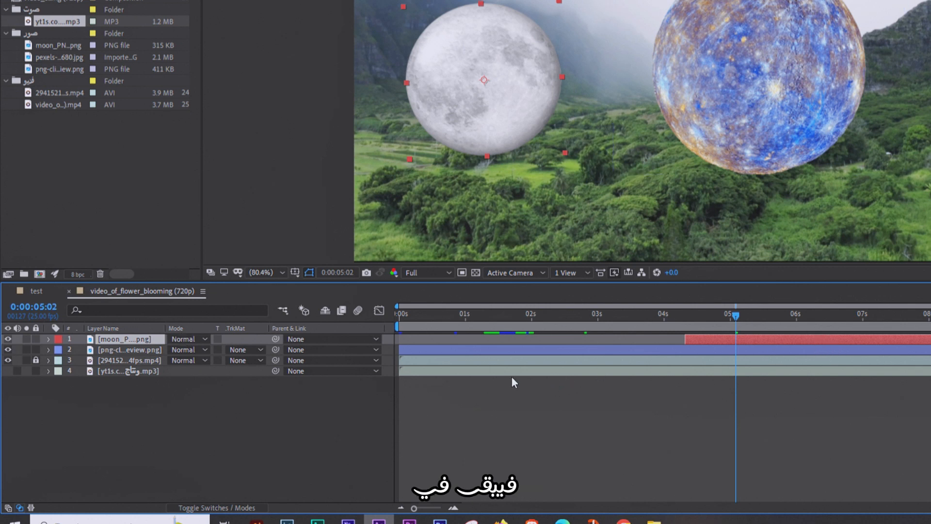
{"action": "left_click", "coordinate": [183, 339]}
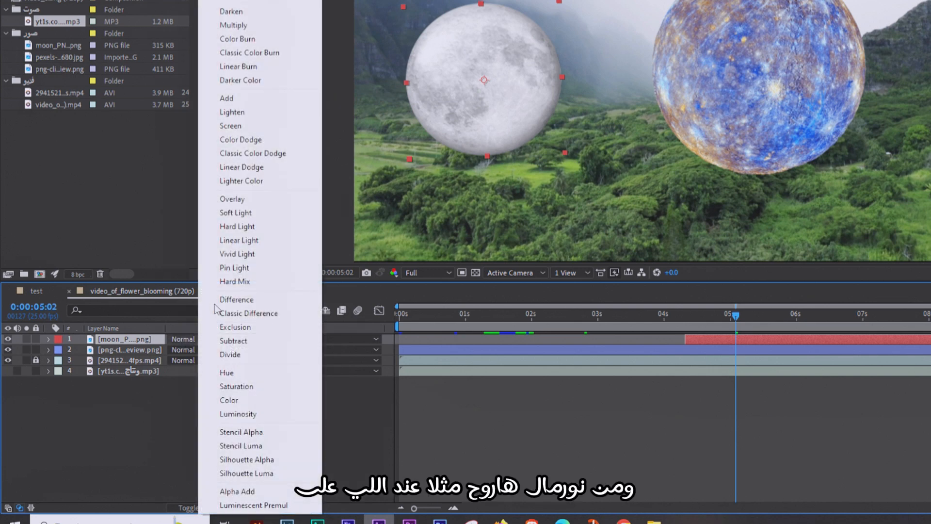
{"action": "left_click", "coordinate": [237, 213]}
{"action": "left_click_drag", "start_coordinate": [493, 51], "coordinate": [512, 23]}
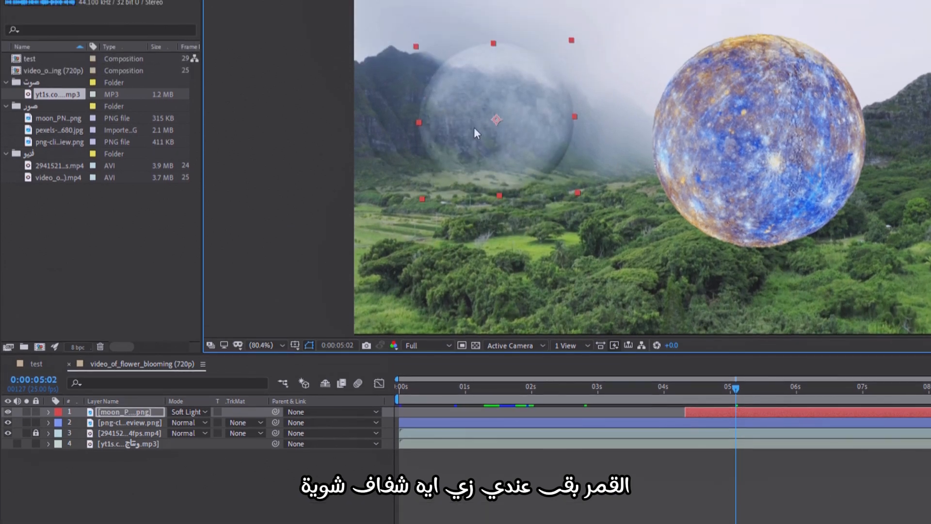
Try the Screen blending mode on the moon layer, move the moon lower in the frame and restore its mode to Normal
{"action": "left_click", "coordinate": [188, 412]}
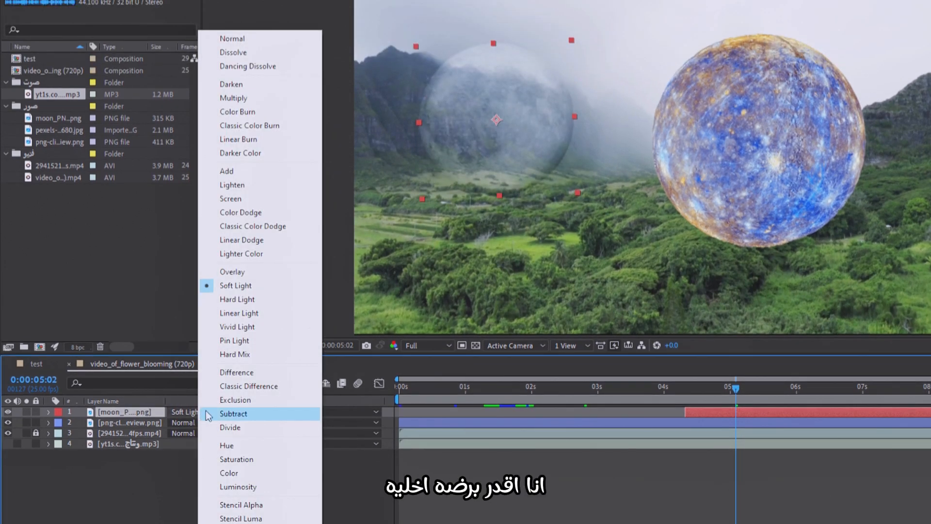
{"action": "left_click", "coordinate": [263, 299]}
{"action": "left_click_drag", "start_coordinate": [526, 147], "coordinate": [501, 218]}
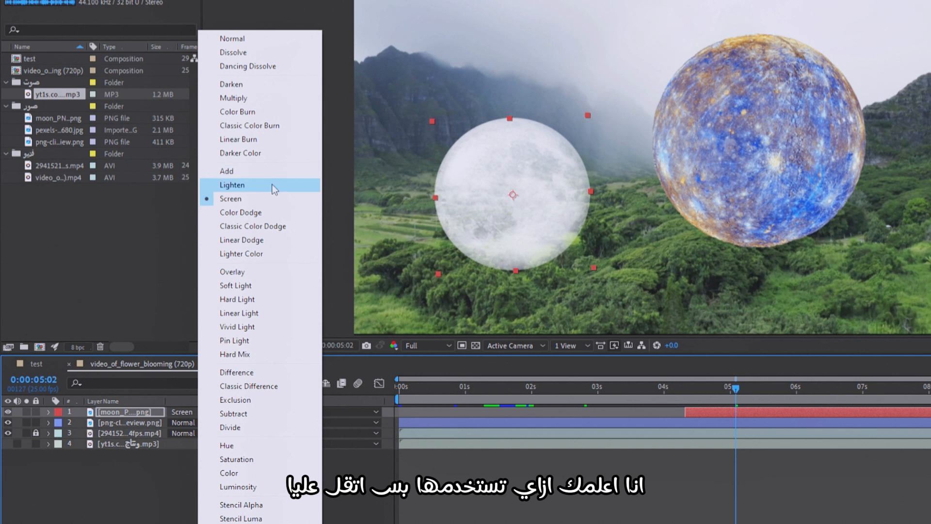
{"action": "left_click", "coordinate": [279, 39]}
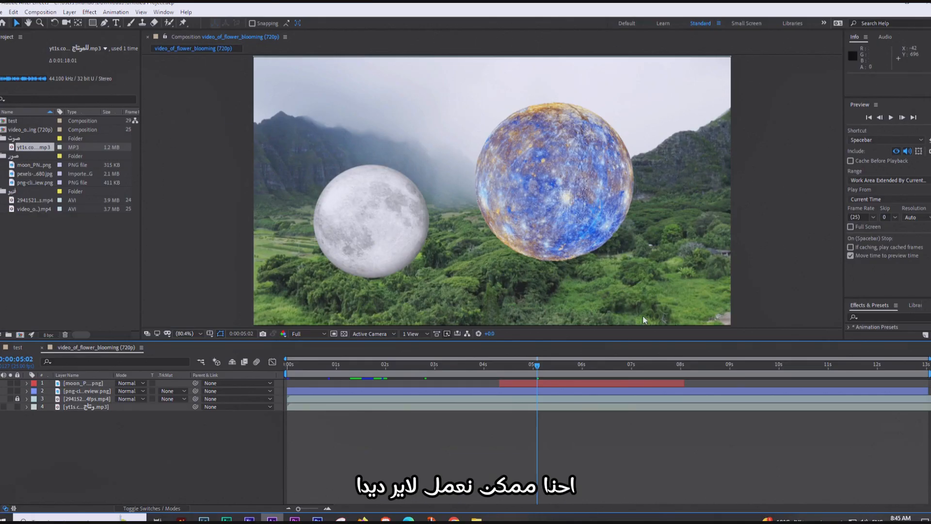
Create a new bright green solid layer at the composition's size, 1280 × 720 px
{"action": "left_click", "coordinate": [182, 384]}
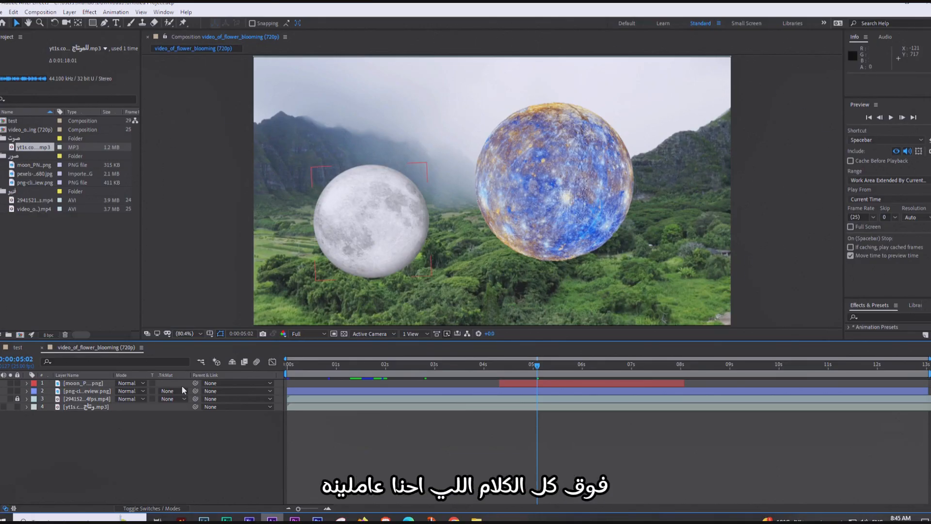
{"action": "right_click", "coordinate": [124, 447]}
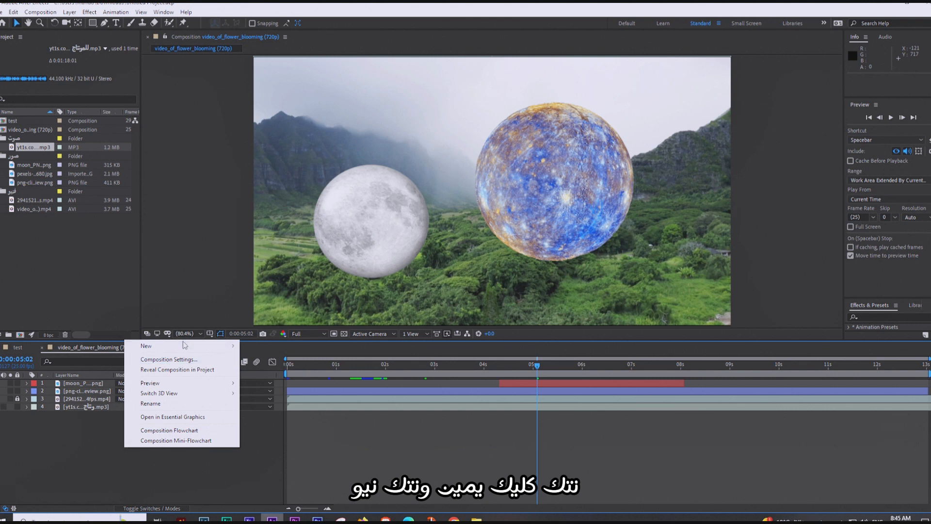
{"action": "mouse_move", "coordinate": [184, 345]}
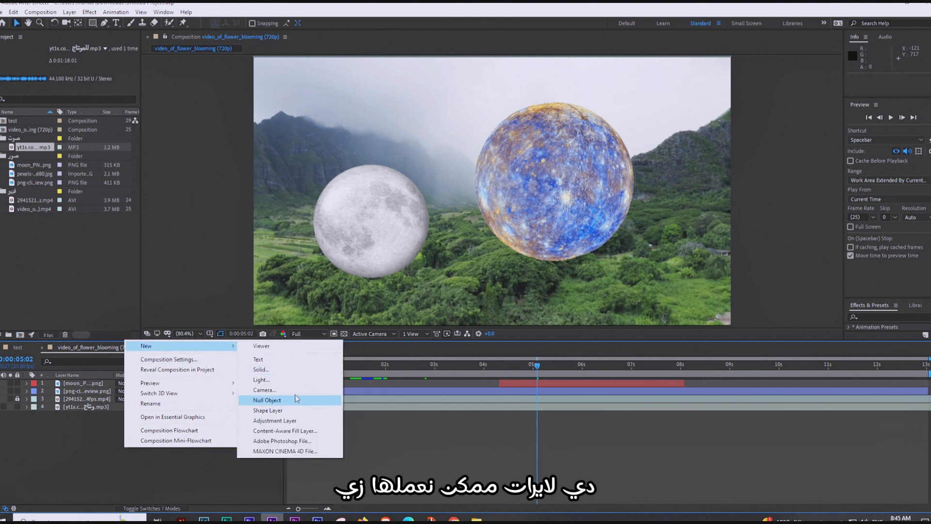
{"action": "left_click", "coordinate": [270, 373]}
{"action": "left_click_drag", "start_coordinate": [432, 159], "coordinate": [552, 182]}
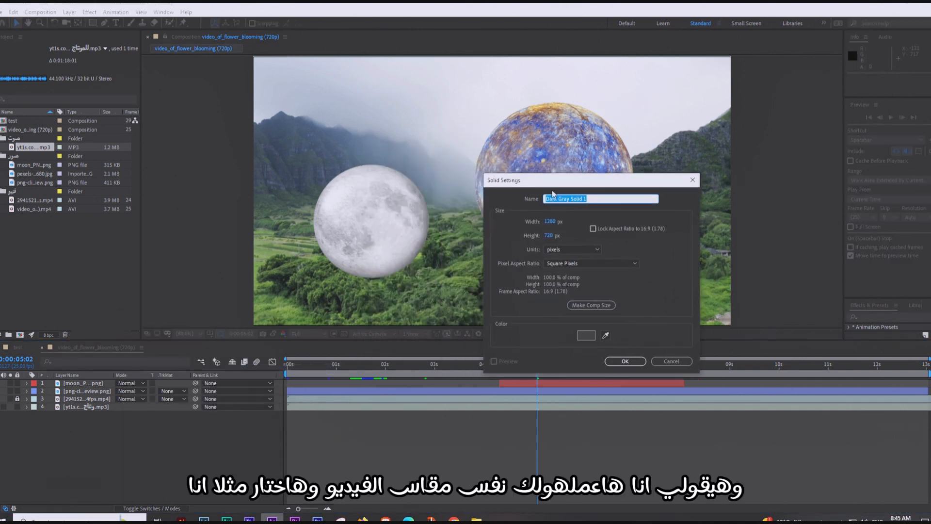
{"action": "left_click", "coordinate": [586, 335]}
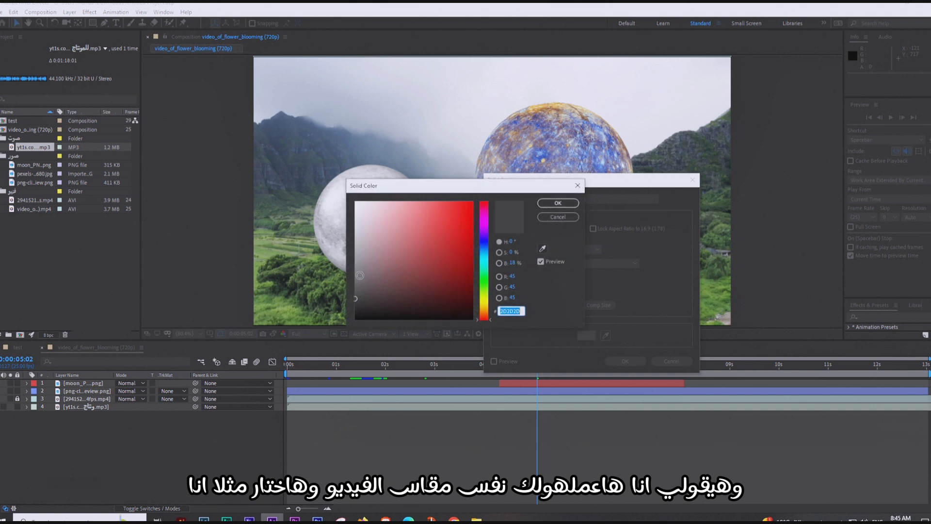
{"action": "left_click", "coordinate": [484, 206]}
{"action": "left_click", "coordinate": [487, 284]}
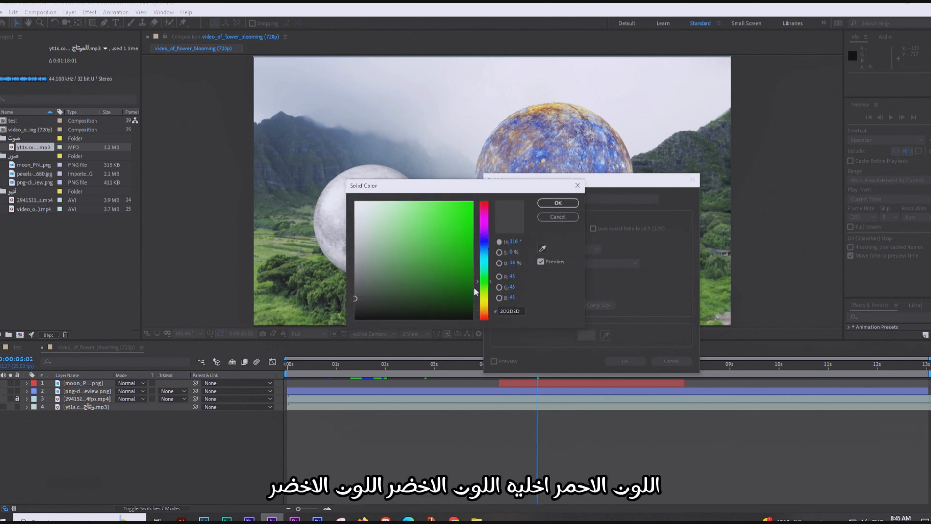
{"action": "left_click", "coordinate": [465, 214]}
{"action": "left_click", "coordinate": [558, 203]}
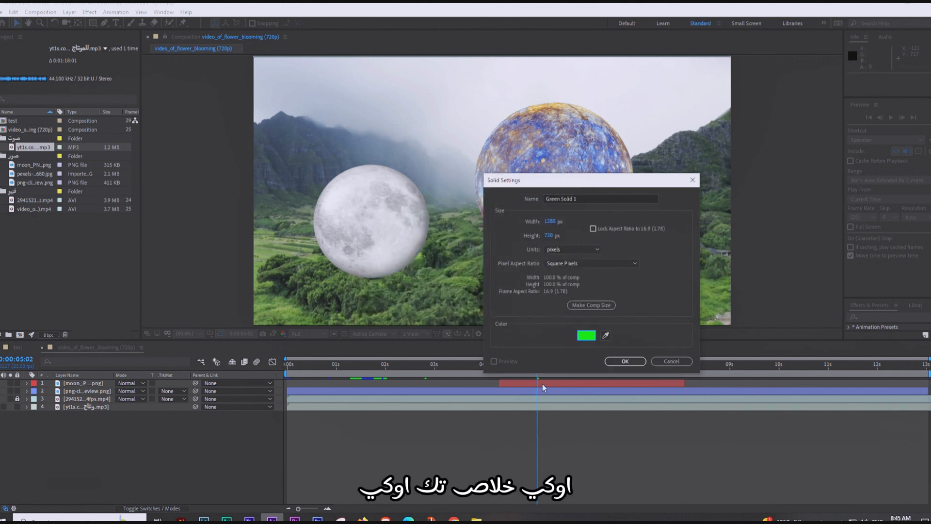
{"action": "left_click", "coordinate": [625, 361]}
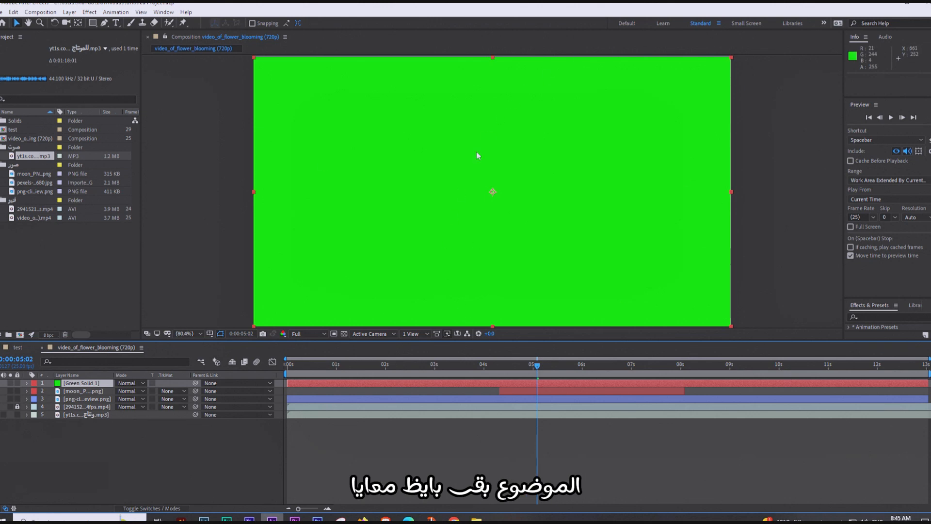
Set the green solid layer's blending mode to Overlay
{"action": "left_click", "coordinate": [135, 384]}
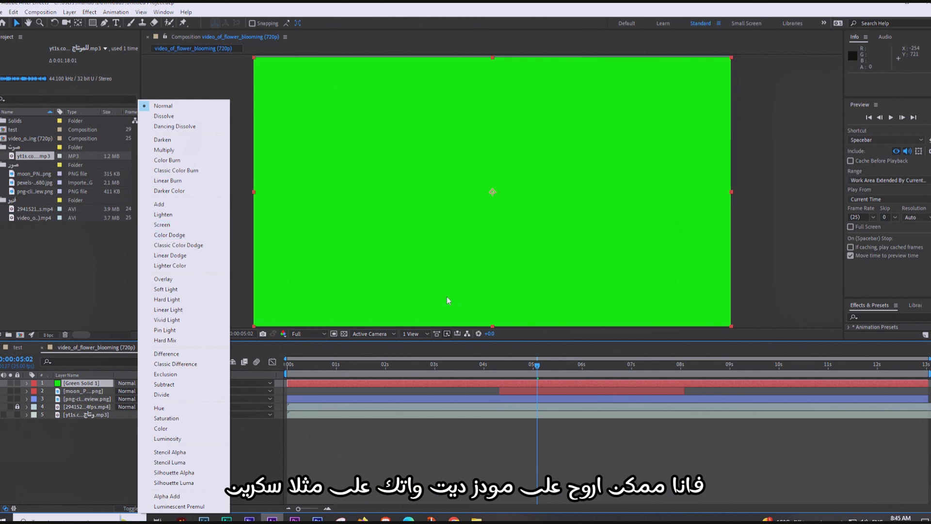
{"action": "left_click", "coordinate": [162, 224]}
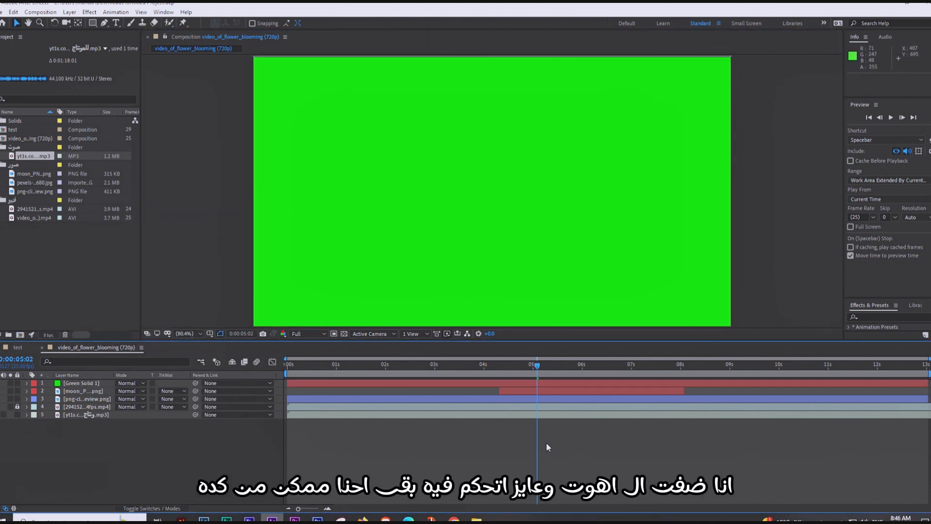
{"action": "left_click", "coordinate": [524, 384]}
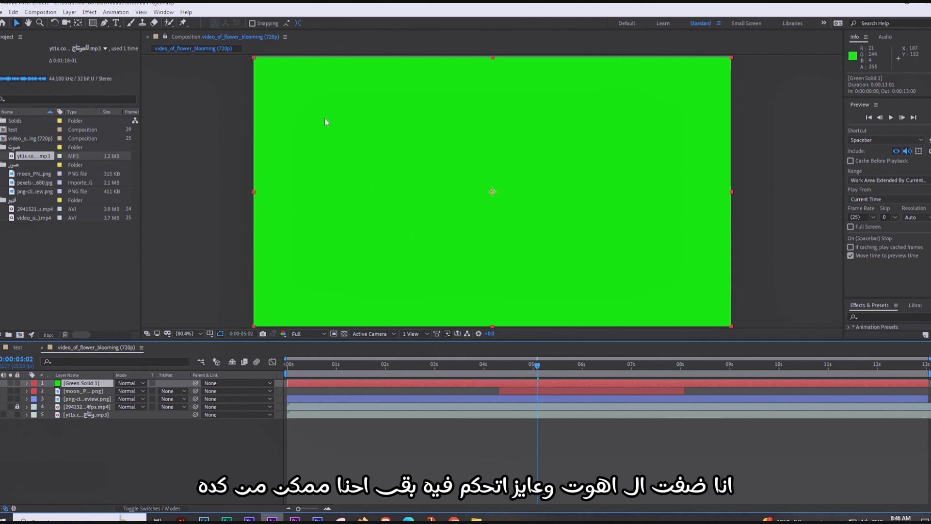
{"action": "left_click", "coordinate": [130, 383]}
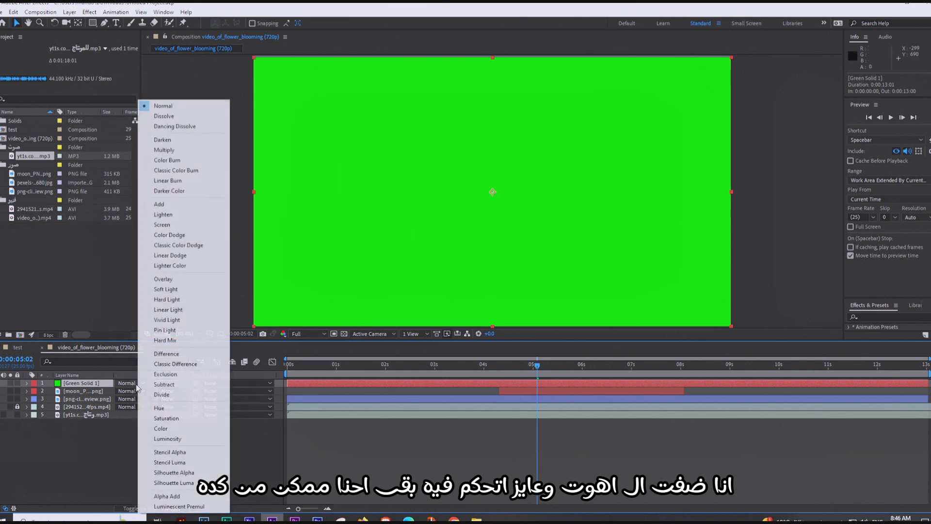
{"action": "left_click", "coordinate": [174, 285]}
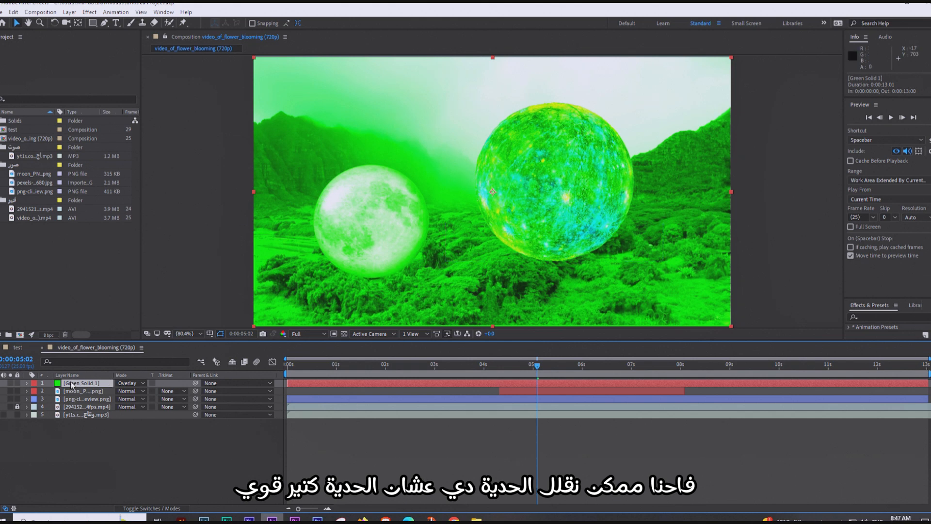
Reduce the green solid layer's opacity to 27%
{"action": "left_click", "coordinate": [26, 384]}
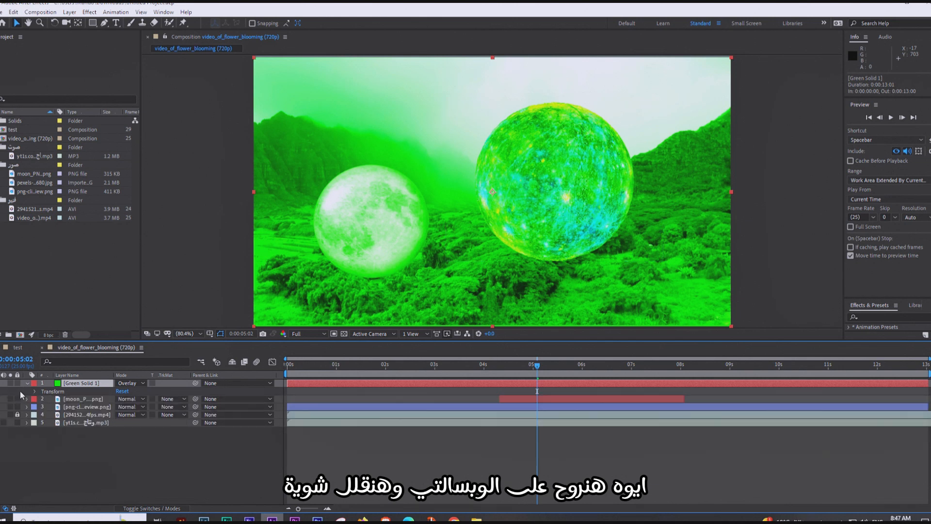
{"action": "left_click", "coordinate": [36, 391]}
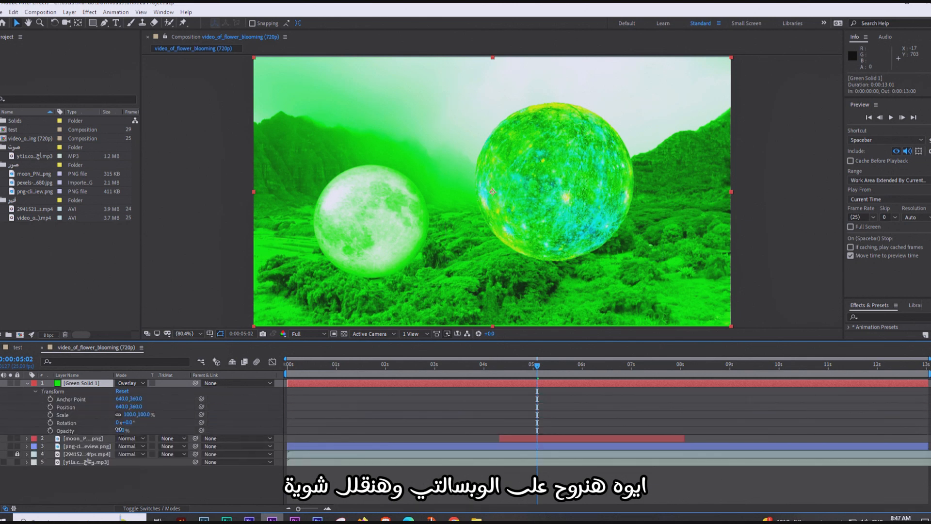
{"action": "left_click_drag", "start_coordinate": [118, 429], "coordinate": [94, 430]}
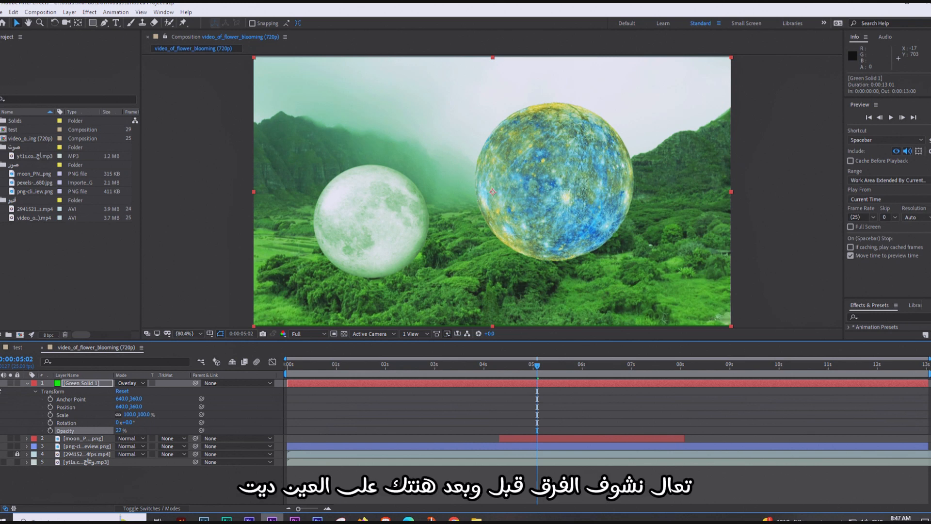
Hide and show the green solid to compare the picture with and without the tint, and collapse its properties
{"action": "left_click", "coordinate": [0, 384]}
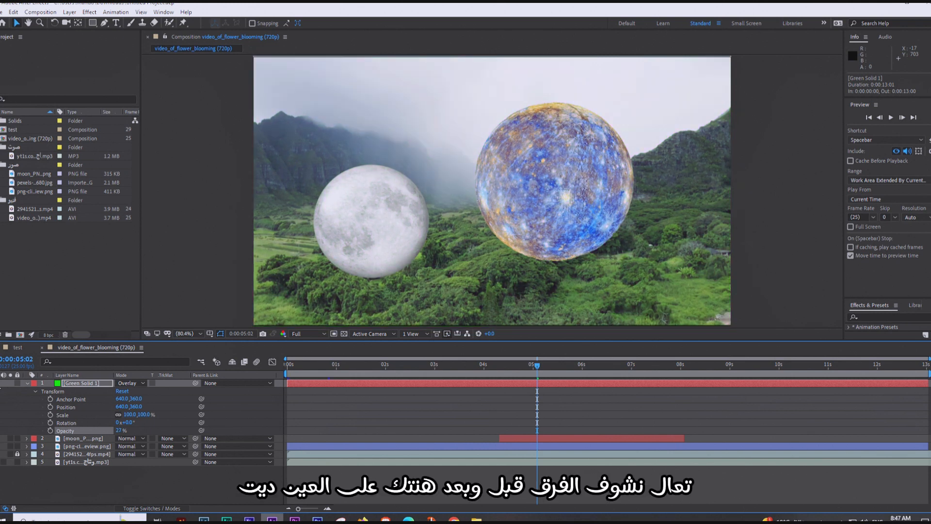
{"action": "left_click", "coordinate": [0, 384]}
{"action": "left_click", "coordinate": [0, 384]}
{"action": "left_click", "coordinate": [0, 384]}
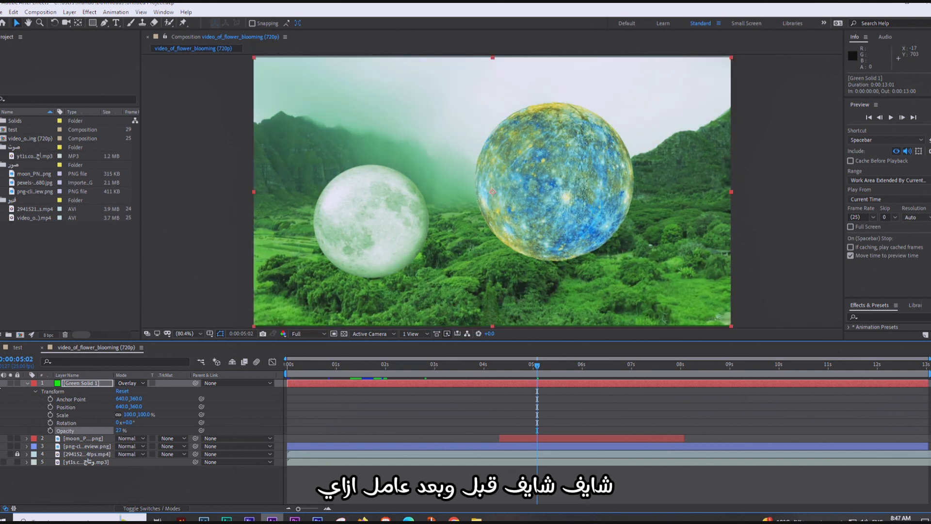
{"action": "left_click", "coordinate": [27, 384]}
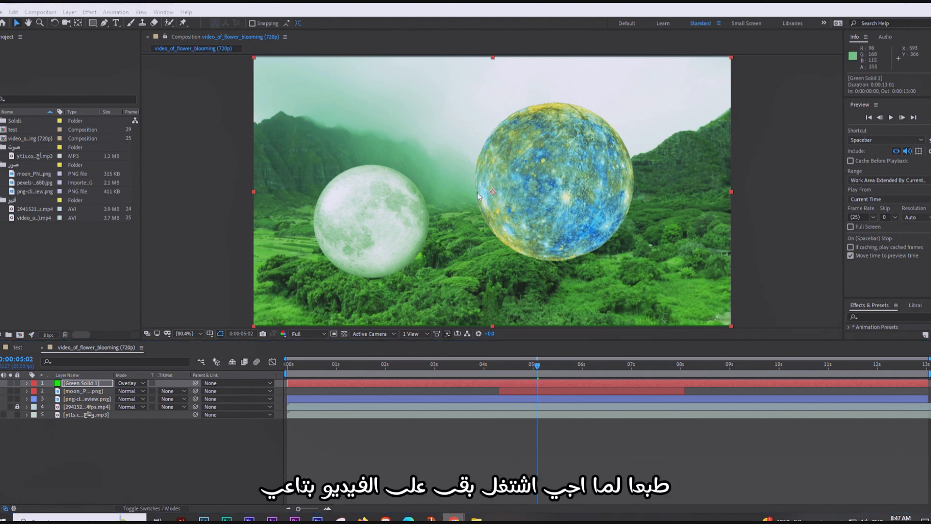
Try to select and move the planet in the frame while the green solid is unlocked, and undo the shift
{"action": "left_click", "coordinate": [544, 210]}
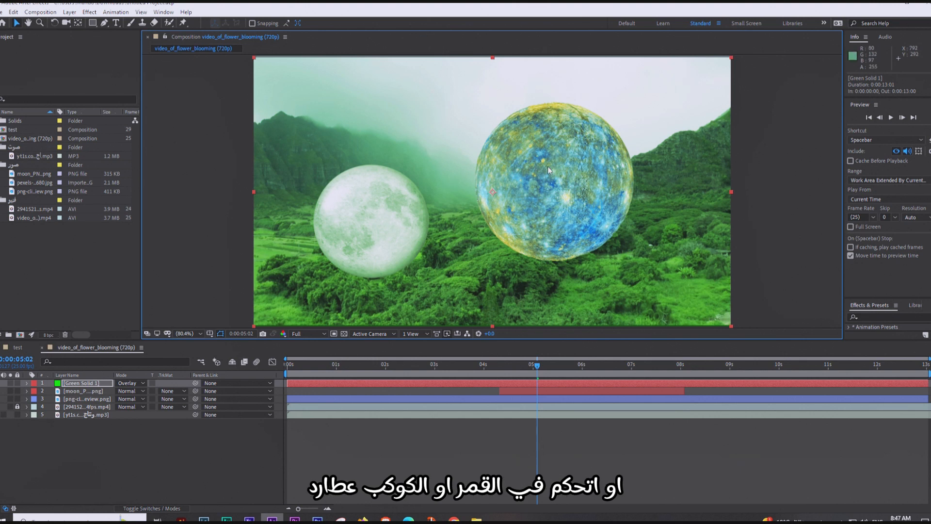
{"action": "double_click", "coordinate": [578, 159]}
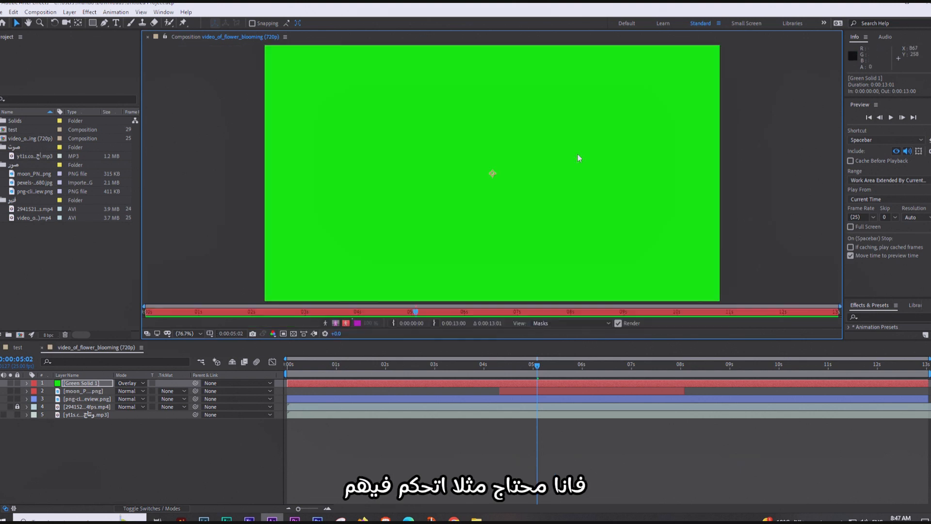
{"action": "left_click", "coordinate": [298, 37]}
{"action": "left_click_drag", "start_coordinate": [648, 149], "coordinate": [614, 174]}
{"action": "key", "text": "ctrl+z"}
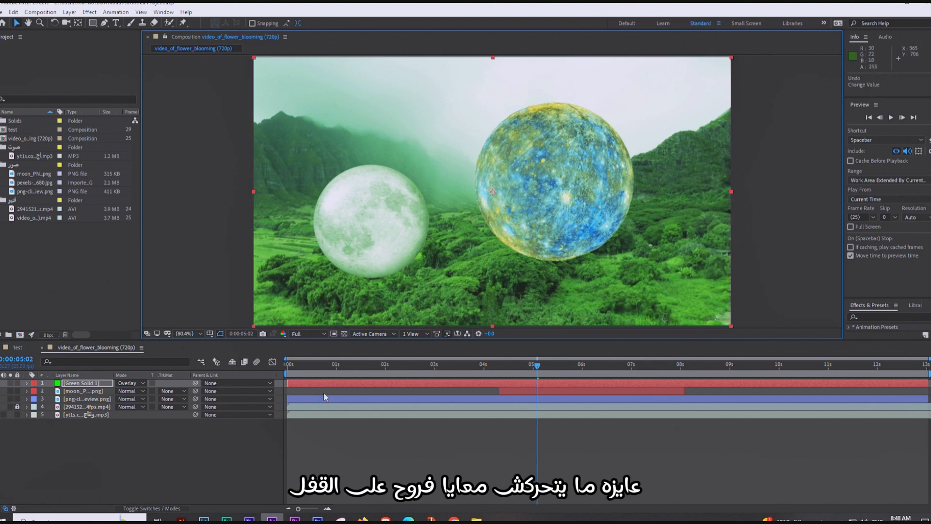
Lock the green solid layer and move the planet to about position 913.6, 312.7
{"action": "left_click", "coordinate": [18, 383]}
{"action": "left_click_drag", "start_coordinate": [494, 208], "coordinate": [664, 181]}
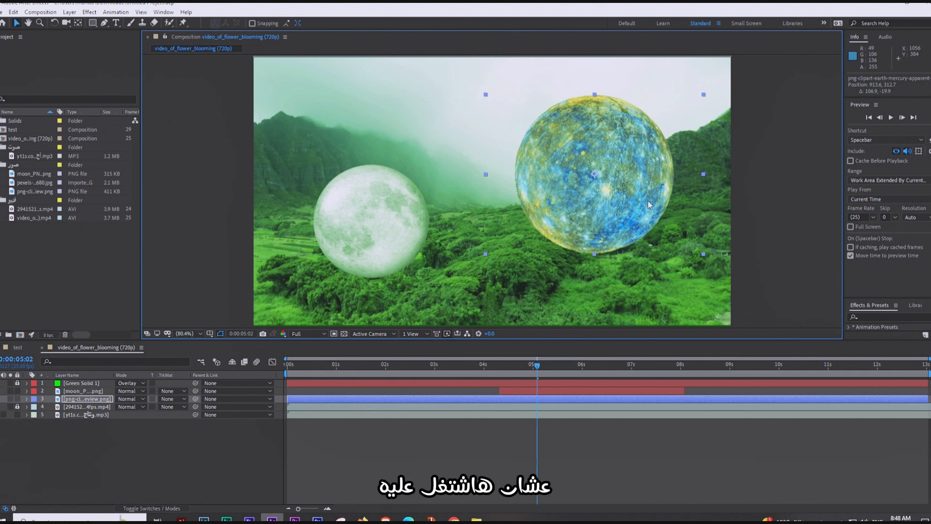
Reposition the planet to about 904.9, 328.9 and scale it down to about 90% by 87%
{"action": "key", "text": "alt+Tab"}
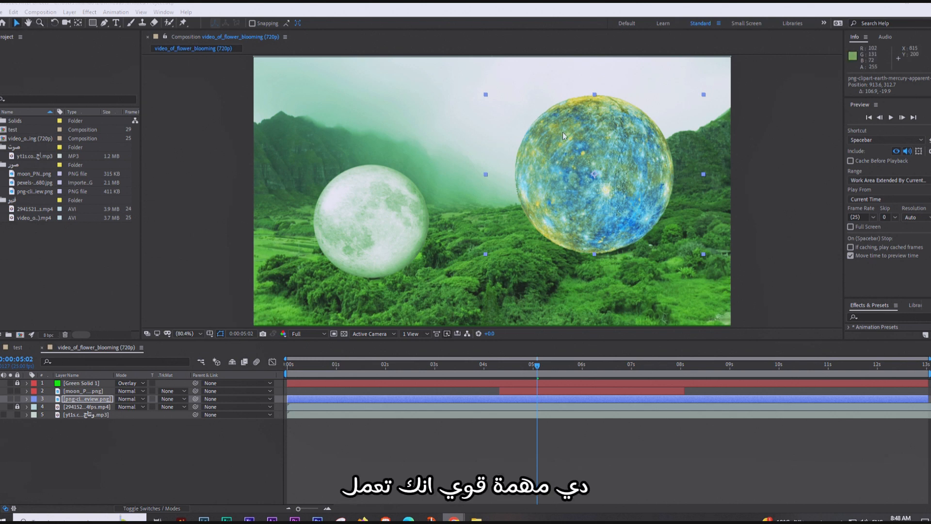
{"action": "left_click_drag", "start_coordinate": [563, 132], "coordinate": [553, 153]}
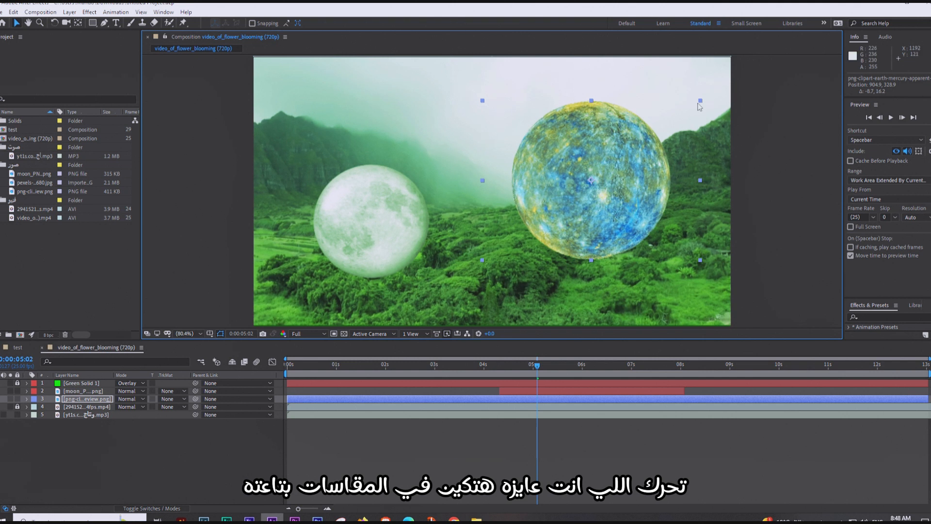
{"action": "left_click_drag", "start_coordinate": [700, 101], "coordinate": [689, 112]}
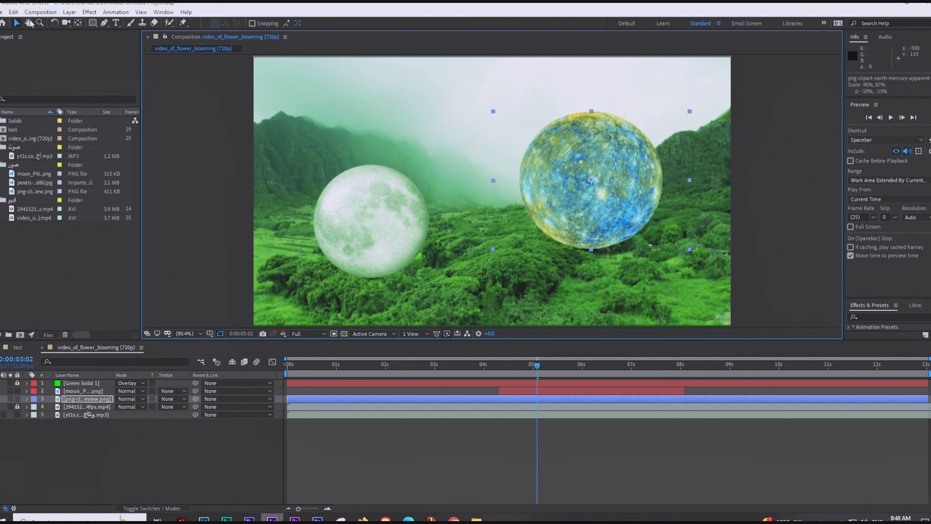
Try the Hand tool while magnifying the frame, and fit the whole composition back into view
{"action": "left_click", "coordinate": [28, 23]}
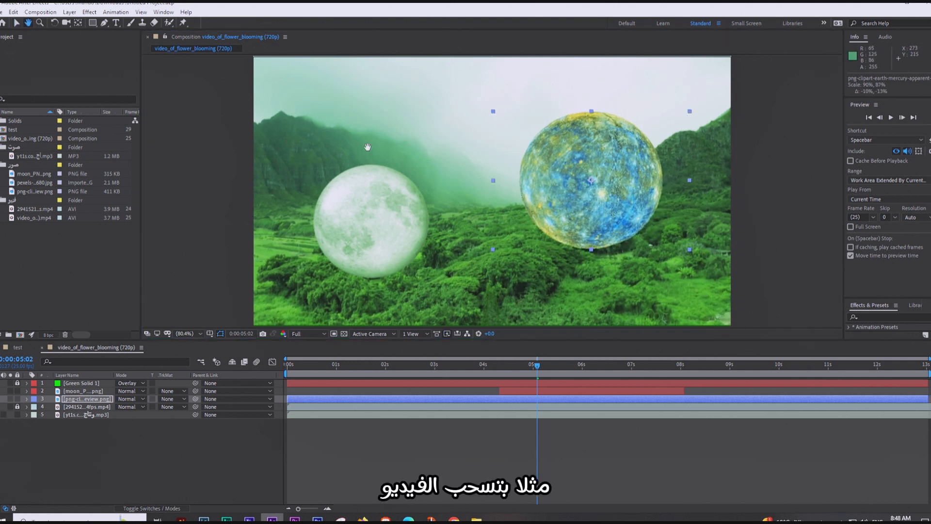
{"action": "scroll", "coordinate": [395, 158], "scroll_direction": "up", "scroll_amount": 5}
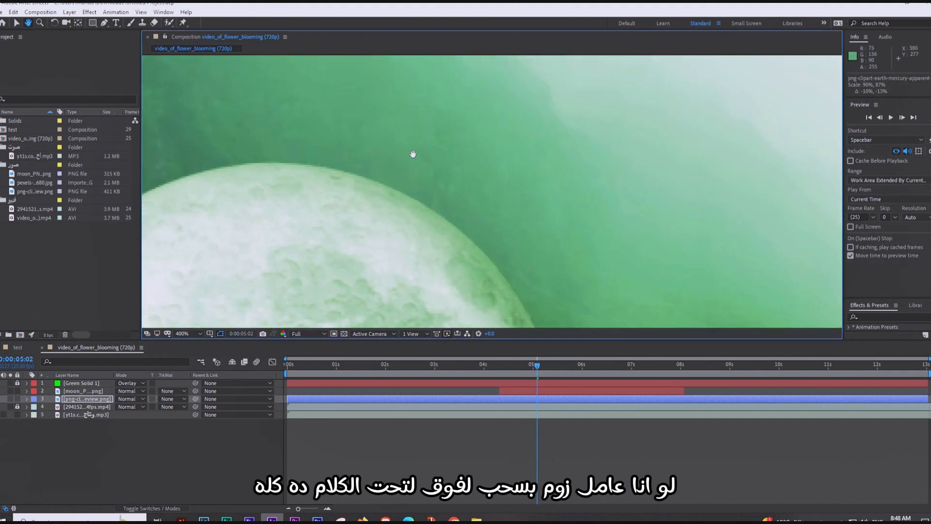
{"action": "scroll", "coordinate": [412, 154], "scroll_direction": "down", "scroll_amount": 3}
{"action": "scroll", "coordinate": [557, 119], "scroll_direction": "down", "scroll_amount": 3}
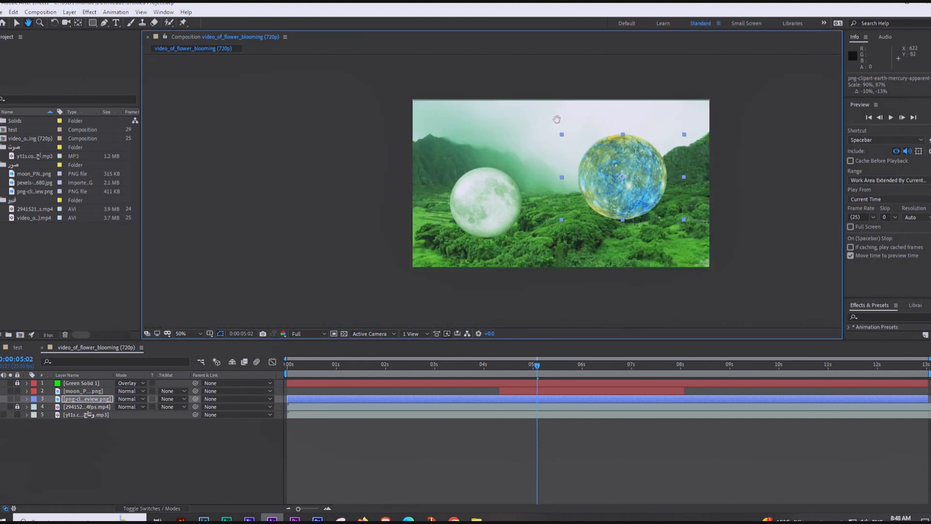
{"action": "left_click", "coordinate": [197, 334]}
{"action": "left_click", "coordinate": [187, 344]}
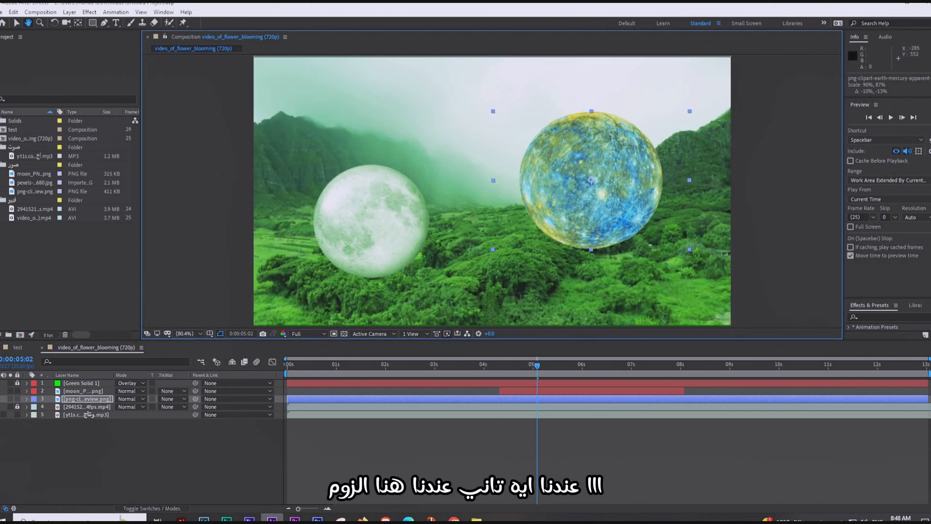
Magnify the moon to 200% with the Zoom tool and fit the whole composition back into view
{"action": "left_click", "coordinate": [40, 22]}
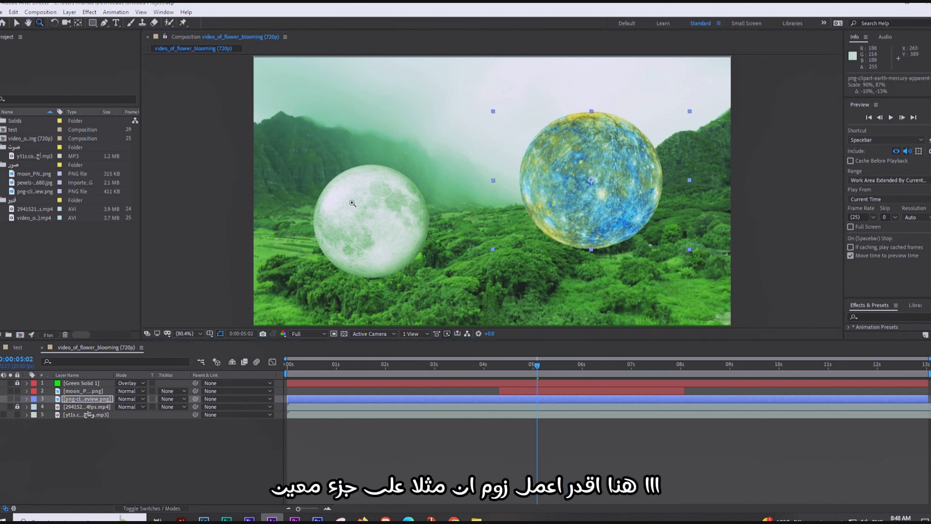
{"action": "left_click", "coordinate": [376, 212]}
{"action": "left_click", "coordinate": [428, 222]}
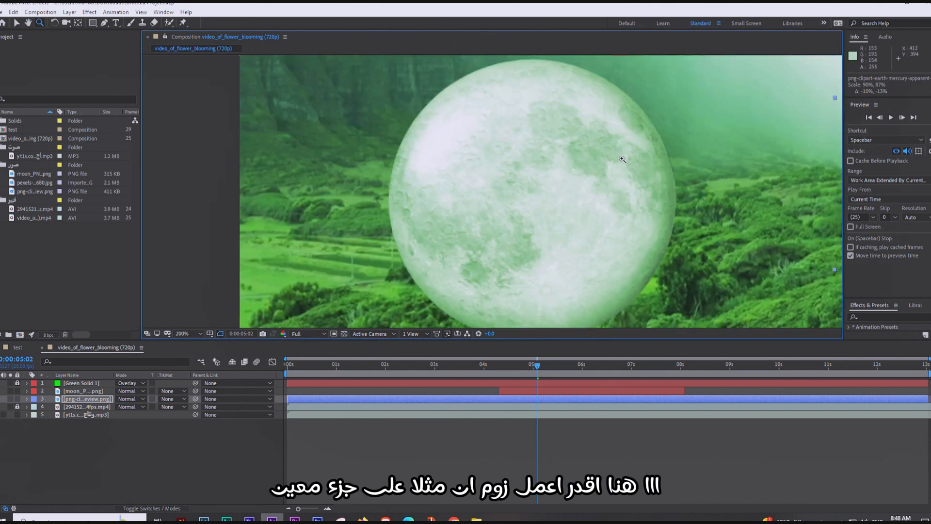
{"action": "key", "text": "shift+slash"}
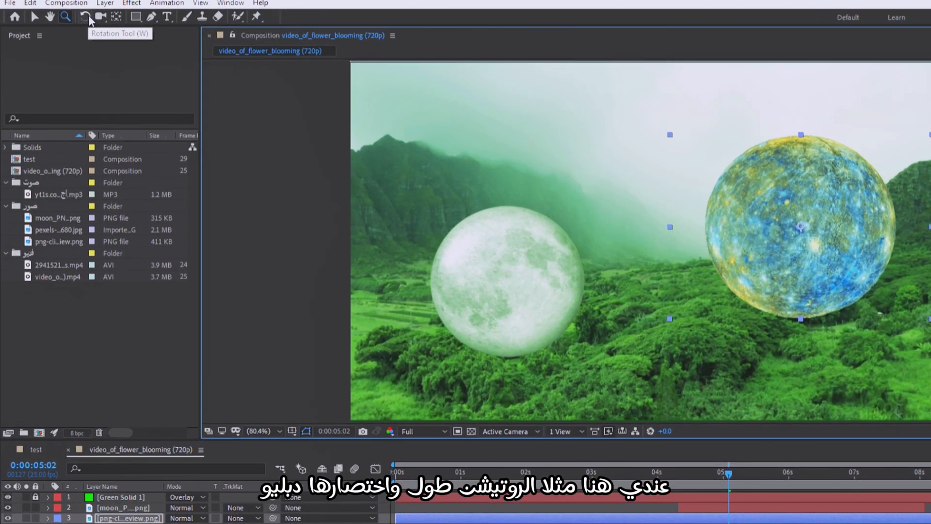
Rotate the moon slightly counterclockwise with the Rotation tool and nudge its anchor point with the Pan Behind tool
{"action": "left_click", "coordinate": [86, 16]}
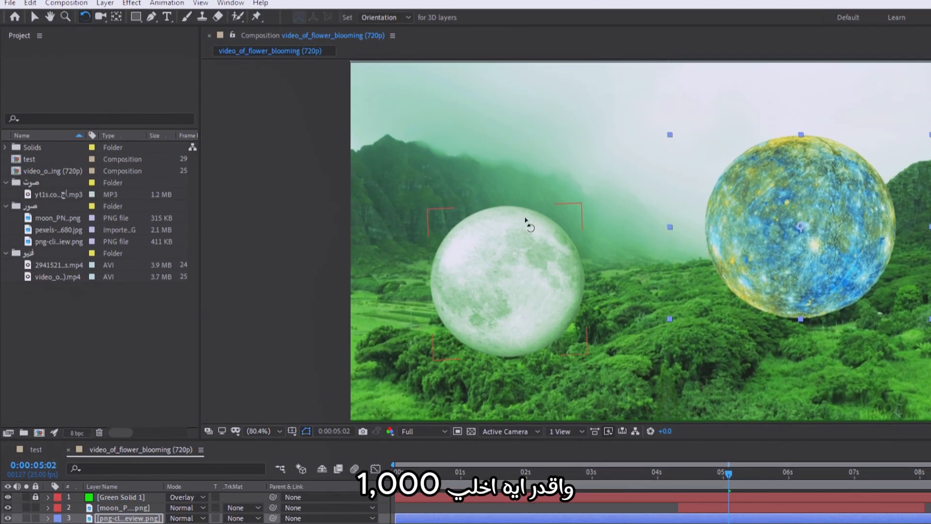
{"action": "left_click_drag", "start_coordinate": [526, 223], "coordinate": [548, 335]}
{"action": "left_click", "coordinate": [117, 17]}
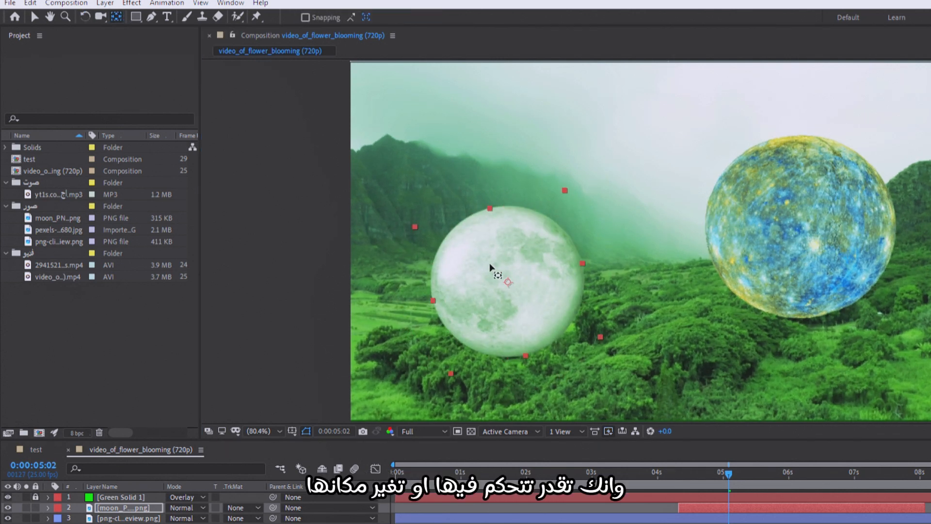
{"action": "mouse_move", "coordinate": [503, 288]}
{"action": "left_mouse_down"}
{"action": "mouse_move", "coordinate": [524, 302]}
{"action": "mouse_move", "coordinate": [509, 286]}
{"action": "left_mouse_up"}
Draw a rectangular mask around the moon with the Rectangle tool and undo it
{"action": "left_click", "coordinate": [136, 17]}
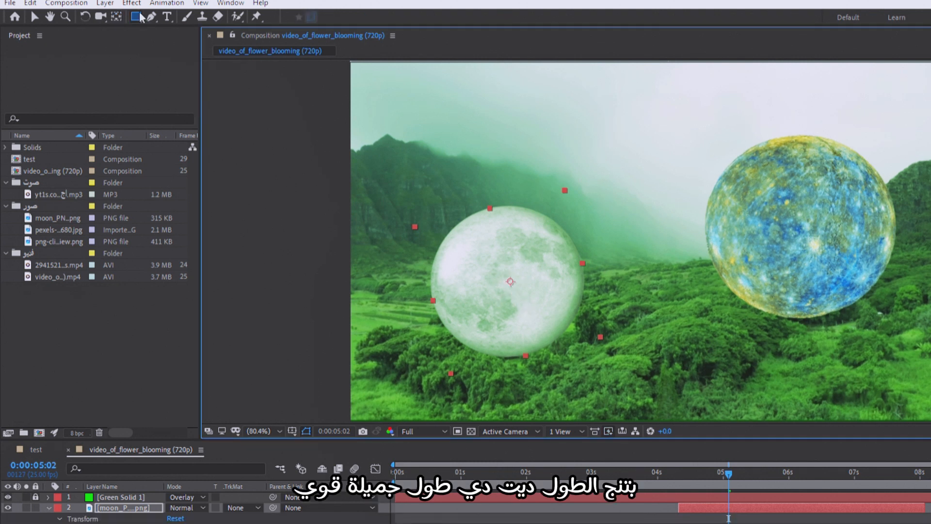
{"action": "left_click_drag", "start_coordinate": [593, 134], "coordinate": [419, 335]}
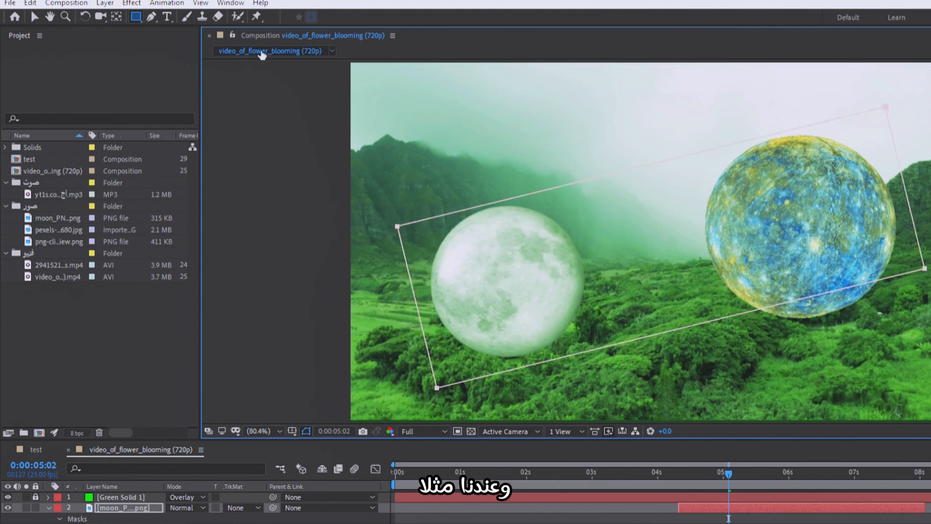
{"action": "key", "text": "ctrl+z"}
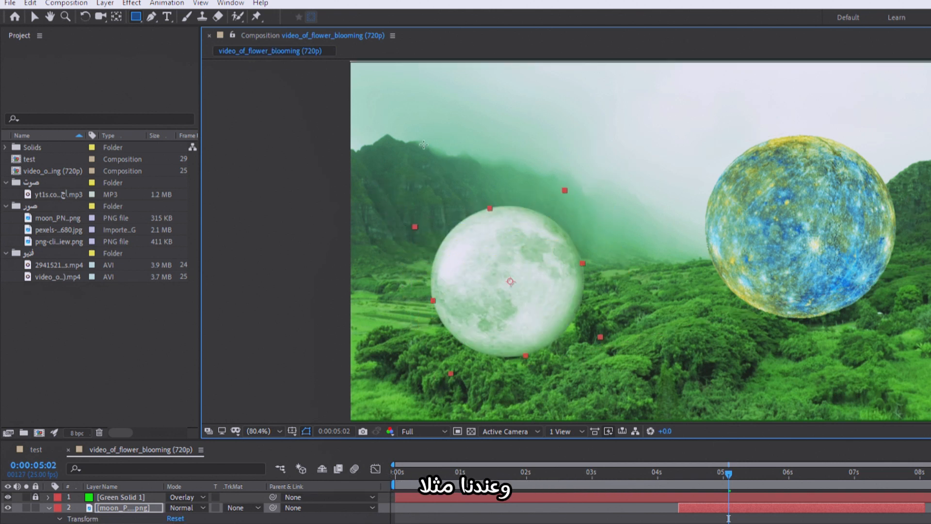
Trace a mask path point by point around the moon's outline with the Pen tool
{"action": "left_click", "coordinate": [151, 20]}
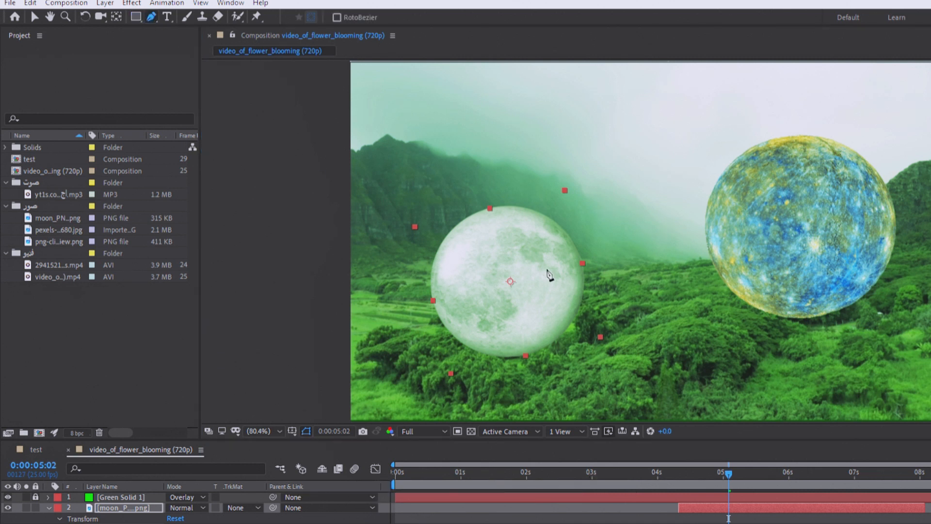
{"action": "left_click_drag", "start_coordinate": [522, 195], "coordinate": [548, 211]}
{"action": "left_click", "coordinate": [591, 249]}
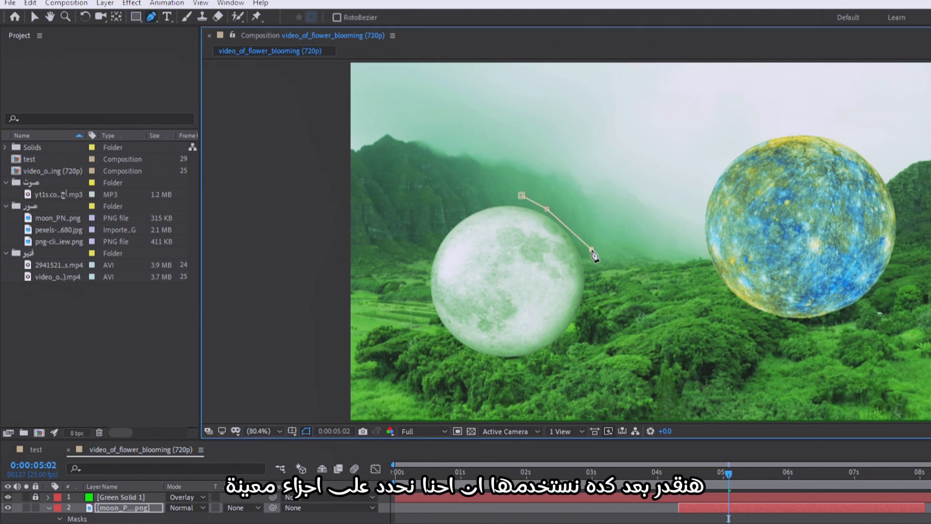
{"action": "left_click", "coordinate": [591, 325]}
{"action": "left_click", "coordinate": [567, 353]}
{"action": "left_click", "coordinate": [529, 358]}
{"action": "left_click", "coordinate": [456, 363]}
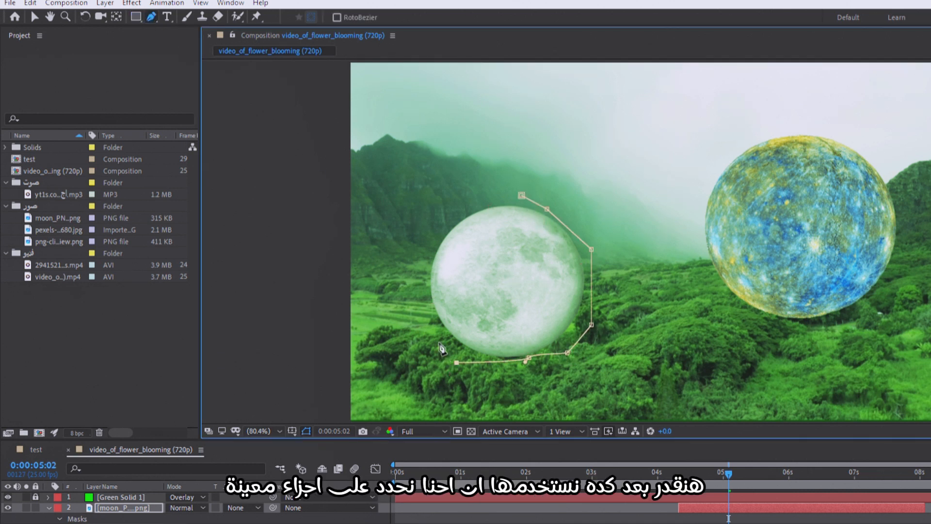
{"action": "left_click", "coordinate": [418, 311]}
{"action": "left_click", "coordinate": [412, 241]}
{"action": "left_click", "coordinate": [442, 217]}
{"action": "left_click", "coordinate": [492, 198]}
{"action": "left_click", "coordinate": [521, 195]}
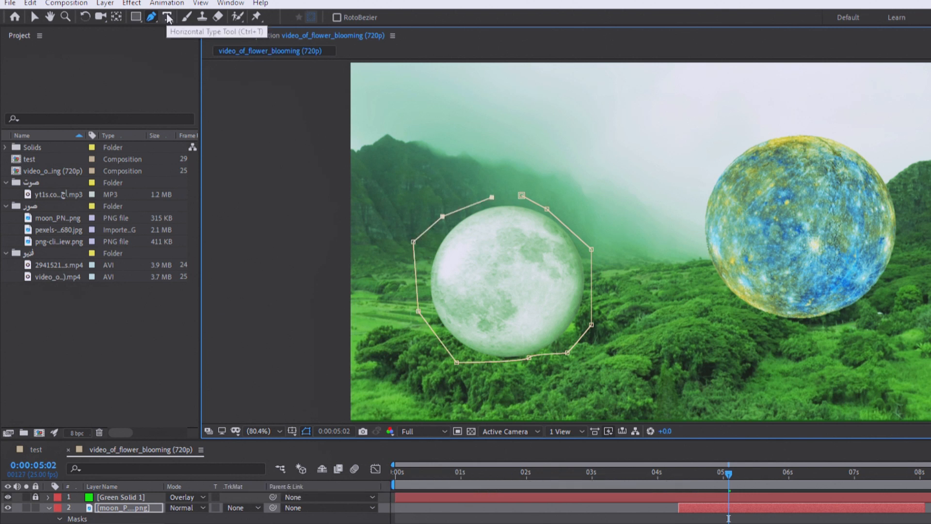
Add a text layer in the sky between the moon and the planet, enter "isla" and shorten it to "i"
{"action": "left_click", "coordinate": [168, 18]}
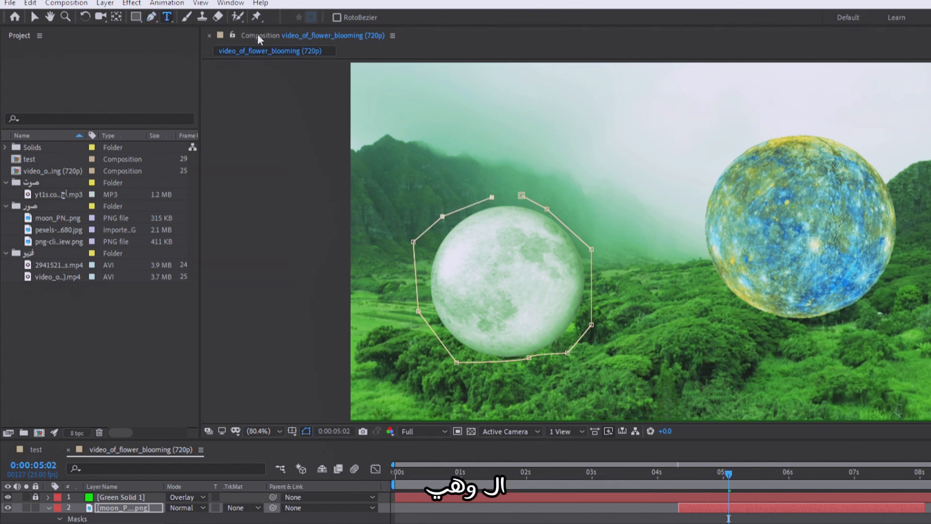
{"action": "left_click", "coordinate": [646, 118]}
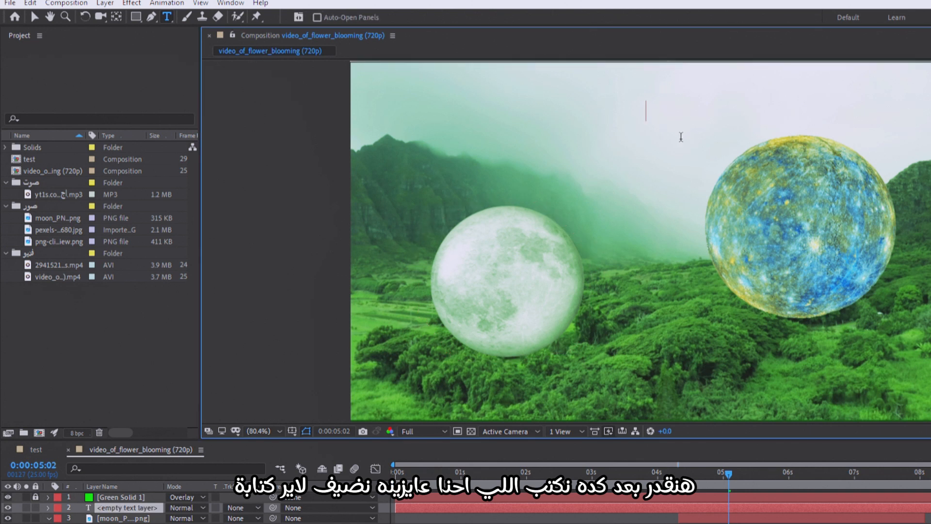
{"action": "type", "text": "g"}
{"action": "key", "text": "BackSpace"}
{"action": "type", "text": "isla"}
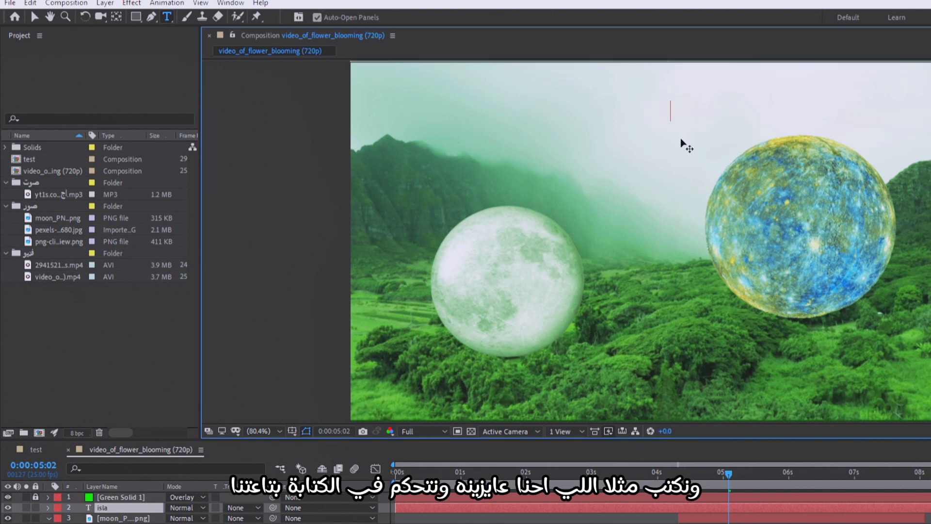
{"action": "key", "text": "BackSpace"}
{"action": "key", "text": "BackSpace"}
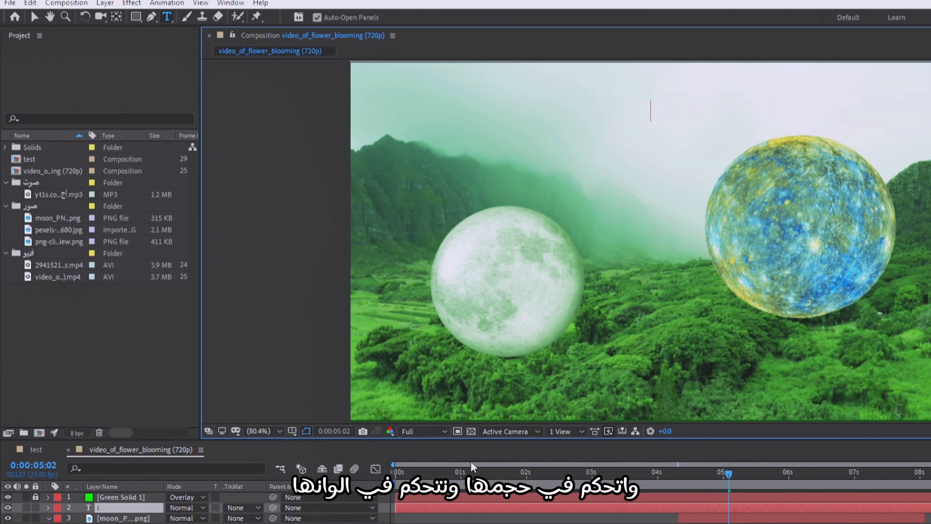
Try the Brush tool in the frame, shift the moon slightly down and to the right, and switch to the Eraser tool
{"action": "left_click", "coordinate": [186, 17]}
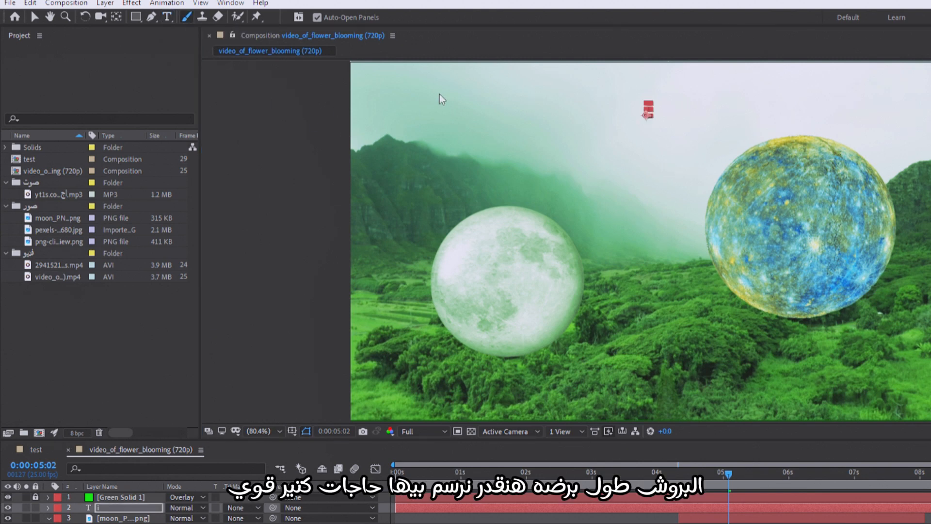
{"action": "left_click", "coordinate": [476, 154]}
{"action": "left_click", "coordinate": [715, 381]}
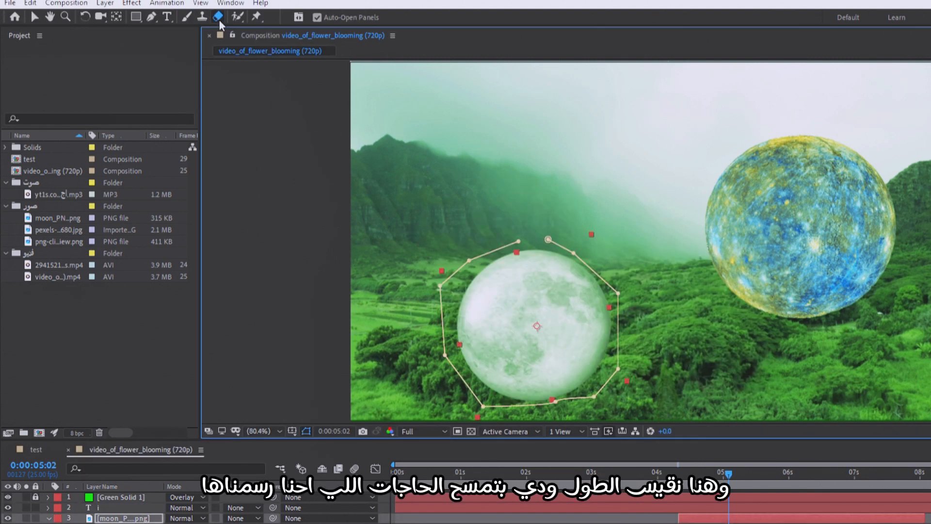
{"action": "left_click", "coordinate": [218, 18]}
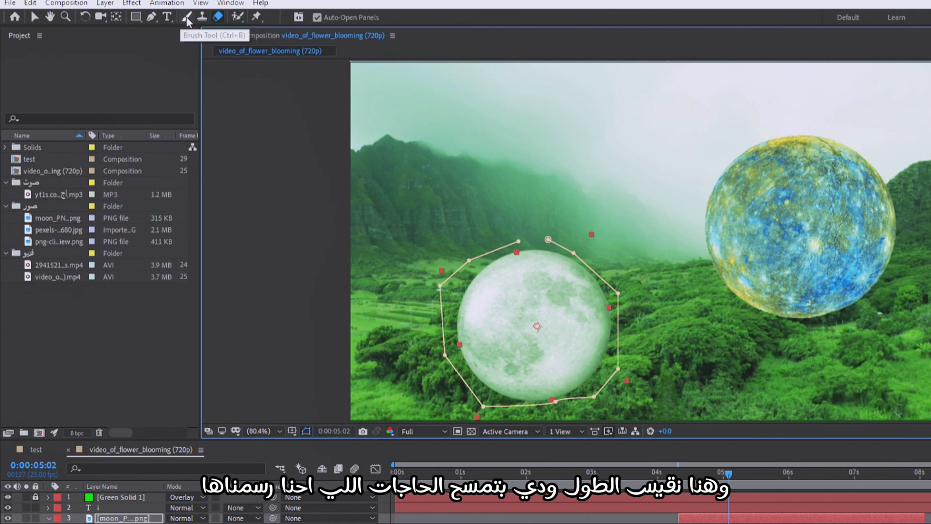
Draw a rectangle shape in the sky above the moon and set its fill colour to BA8A8A
{"action": "left_click", "coordinate": [136, 17]}
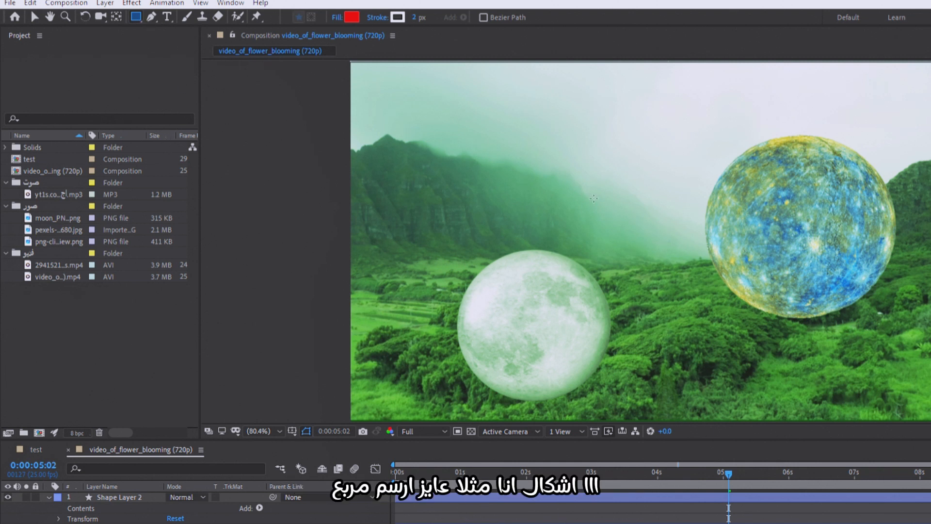
{"action": "mouse_move", "coordinate": [584, 213]}
{"action": "left_mouse_down"}
{"action": "mouse_move", "coordinate": [490, 120]}
{"action": "mouse_move", "coordinate": [474, 124]}
{"action": "left_mouse_up"}
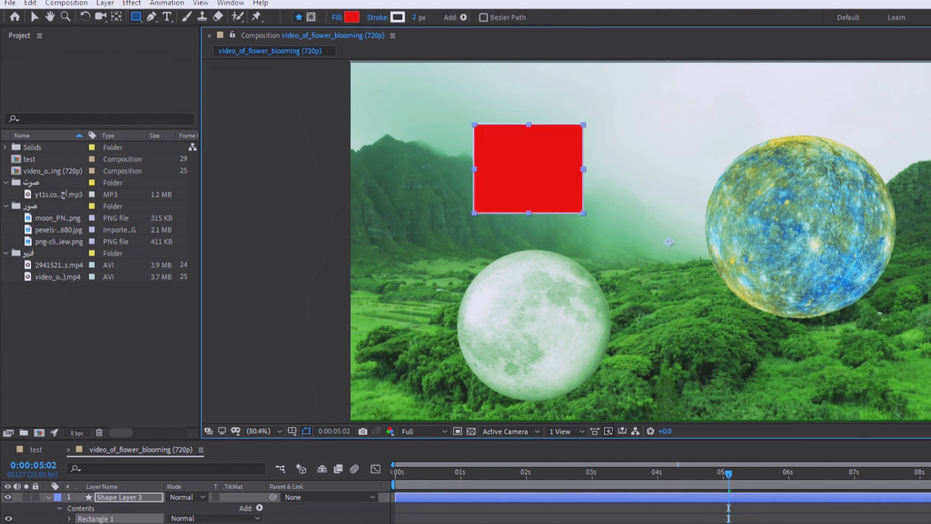
{"action": "left_click", "coordinate": [353, 17]}
{"action": "mouse_move", "coordinate": [630, 307]}
{"action": "left_mouse_down"}
{"action": "mouse_move", "coordinate": [591, 343]}
{"action": "mouse_move", "coordinate": [611, 399]}
{"action": "mouse_move", "coordinate": [527, 297]}
{"action": "left_mouse_up"}
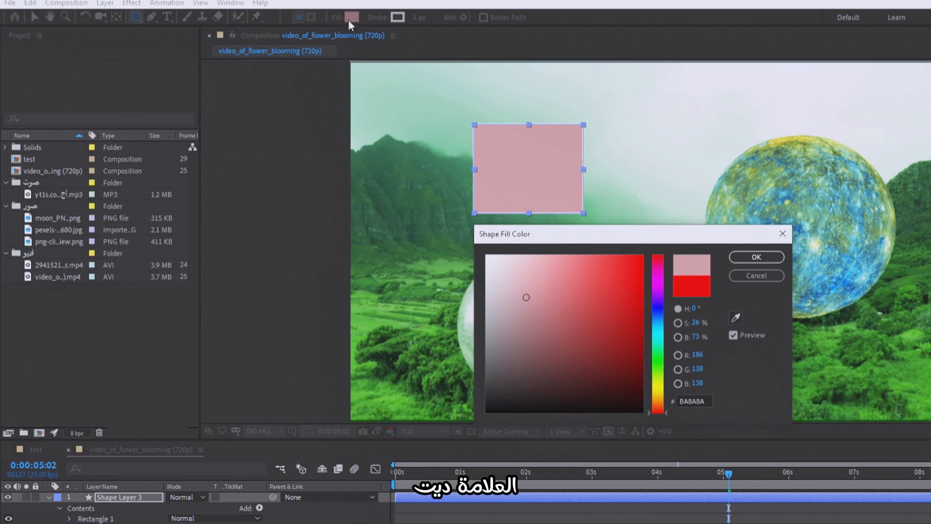
{"action": "key", "text": "Return"}
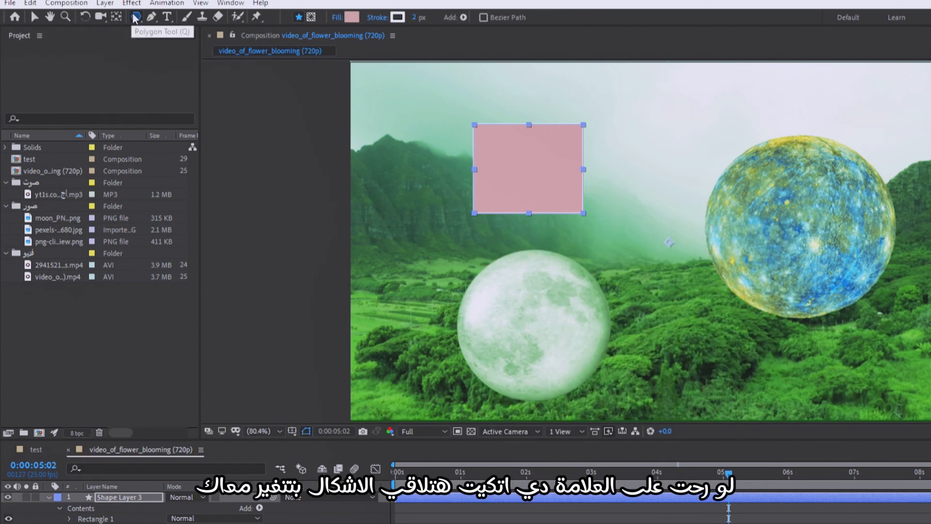
Cycle through the shape tools to the Ellipse tool, undo the frame-filling rectangle, and draw a circle in the sky beside the small rectangle
{"action": "key", "text": "q"}
{"action": "key", "text": "q"}
{"action": "key", "text": "q"}
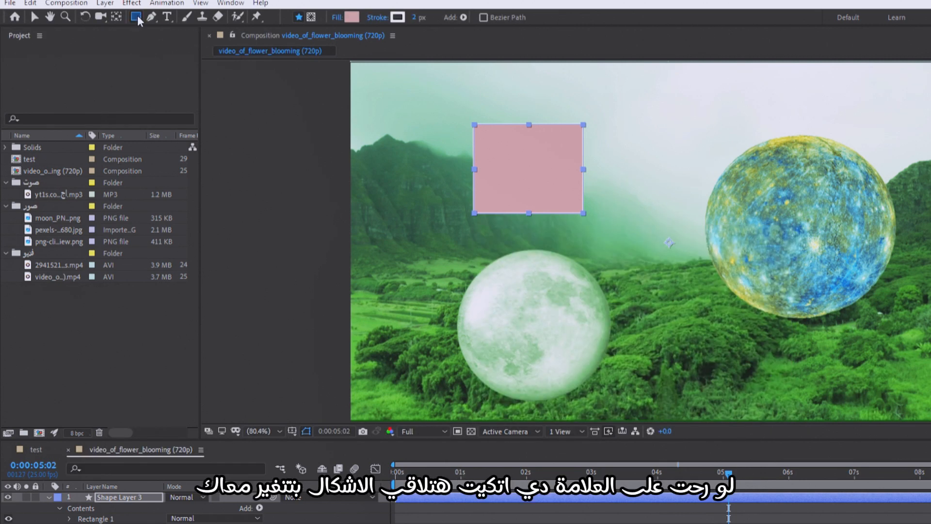
{"action": "double_click", "coordinate": [136, 17]}
{"action": "key", "text": "q"}
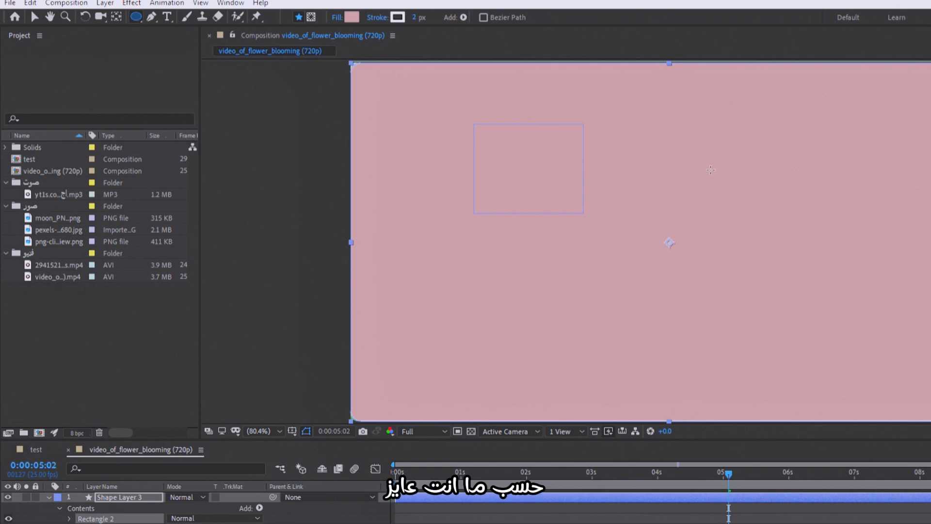
{"action": "key", "text": "ctrl+z"}
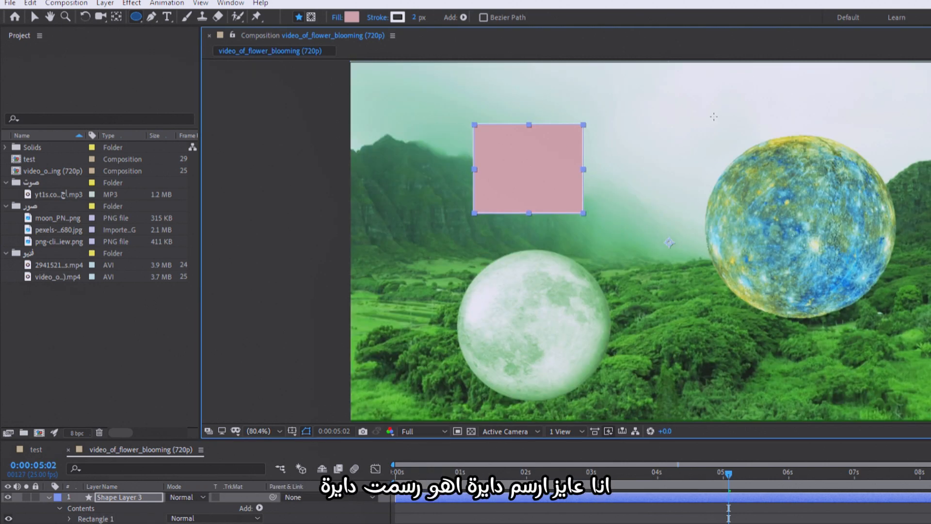
{"action": "left_click_drag", "start_coordinate": [723, 85], "coordinate": [629, 178]}
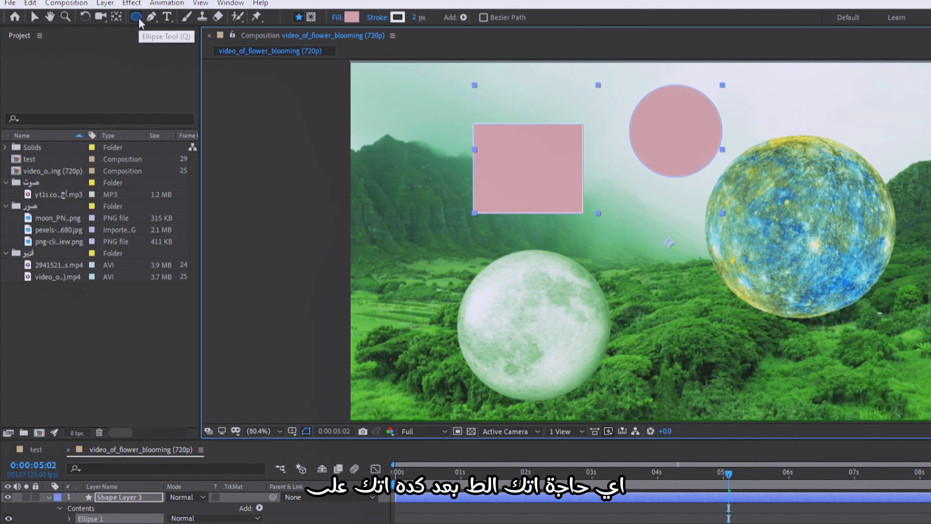
Draw a polygon below the circle, overlapping the planet's lower edge, and vary its number of sides, ending with four
{"action": "key", "text": "q"}
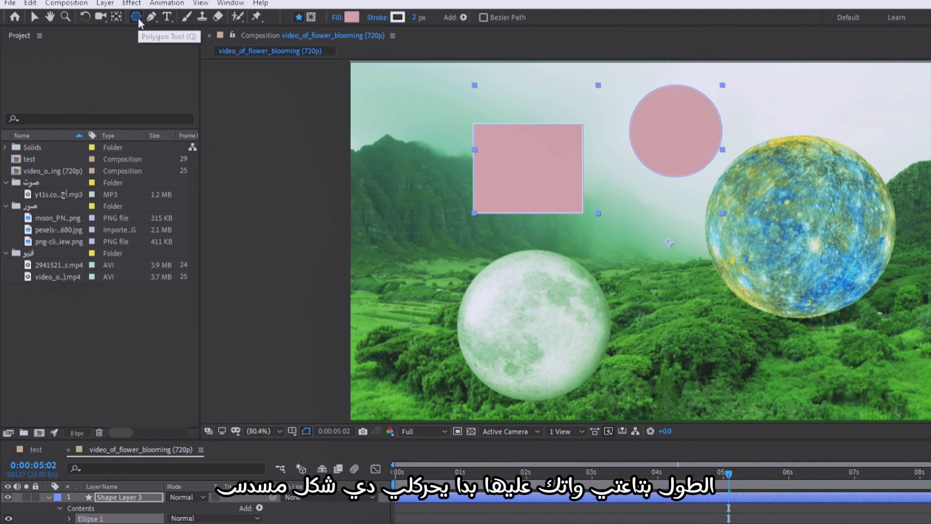
{"action": "mouse_move", "coordinate": [714, 308]}
{"action": "left_mouse_down"}
{"action": "mouse_move", "coordinate": [629, 355]}
{"action": "mouse_move", "coordinate": [637, 351]}
{"action": "left_mouse_up"}
{"action": "key", "text": "Up"}
{"action": "key", "text": "Up"}
{"action": "key", "text": "Up"}
{"action": "key", "text": "Down"}
{"action": "key", "text": "Down"}
{"action": "key", "text": "Down"}
{"action": "key", "text": "Down"}
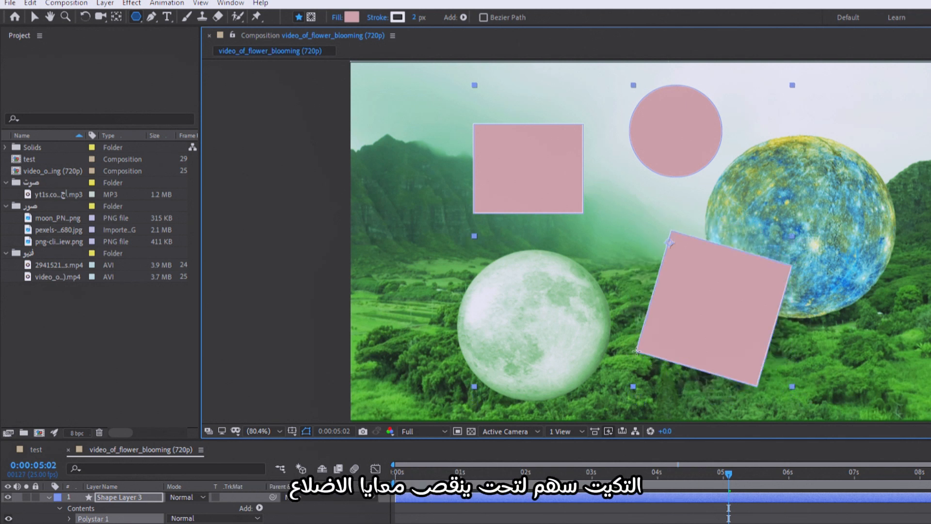
Add a frame-height five-pointed star to the shape layer and switch to the Selection tool
{"action": "double_click", "coordinate": [137, 17]}
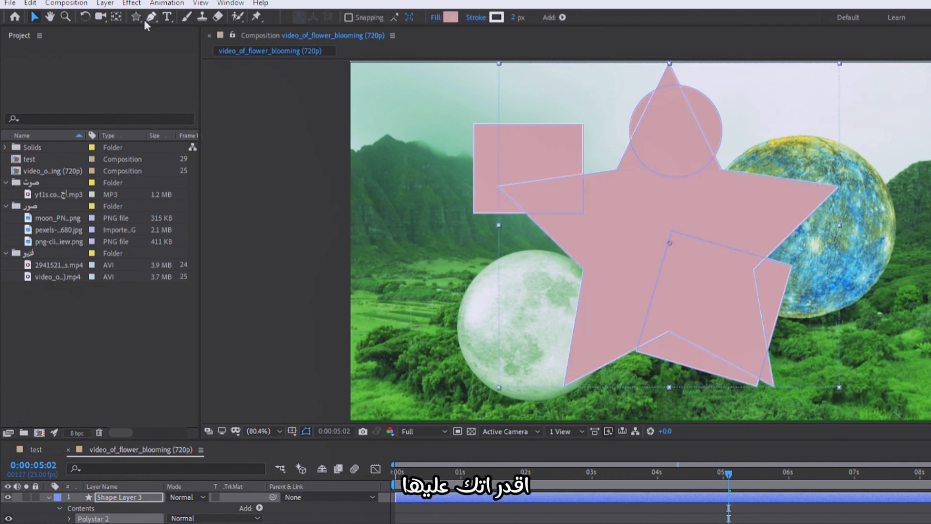
{"action": "key", "text": "v"}
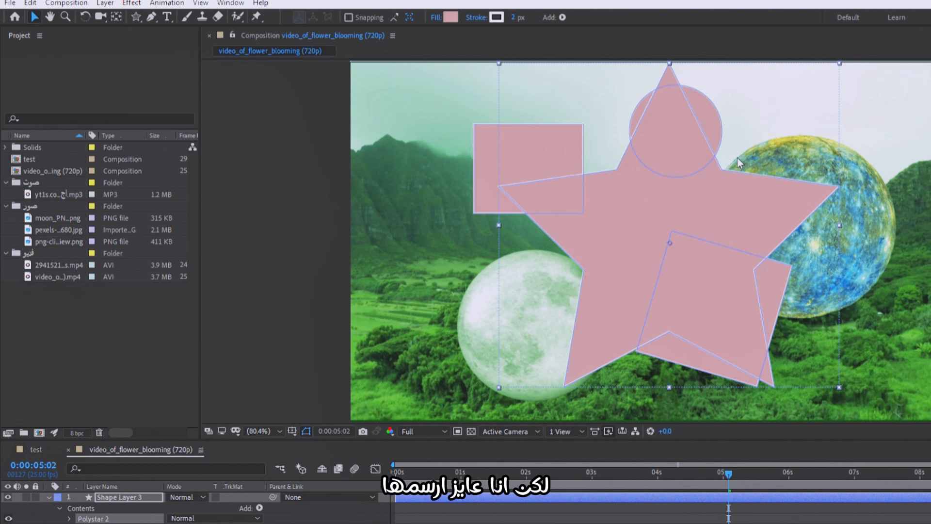
Delete the frame-height star and draw a small six-pointed star beside the rectangle's lower-left corner
{"action": "key", "text": "Delete"}
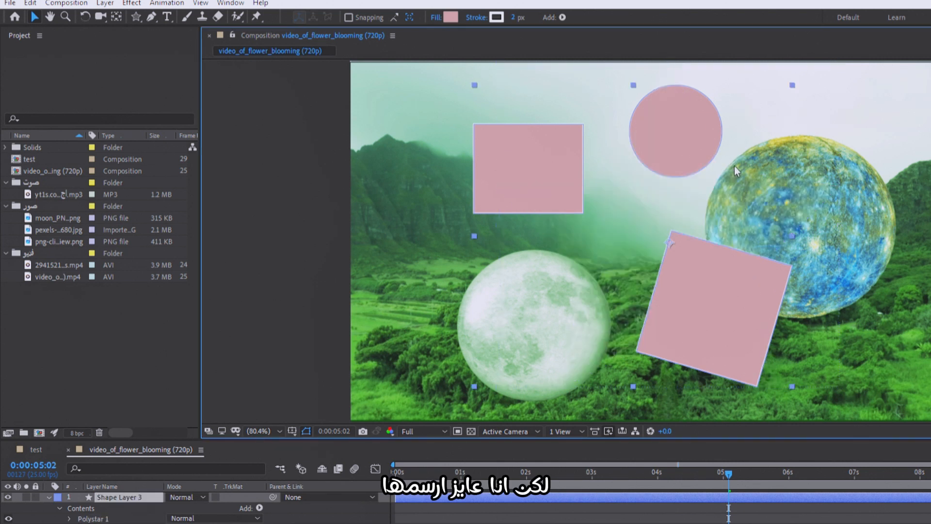
{"action": "left_click", "coordinate": [135, 17]}
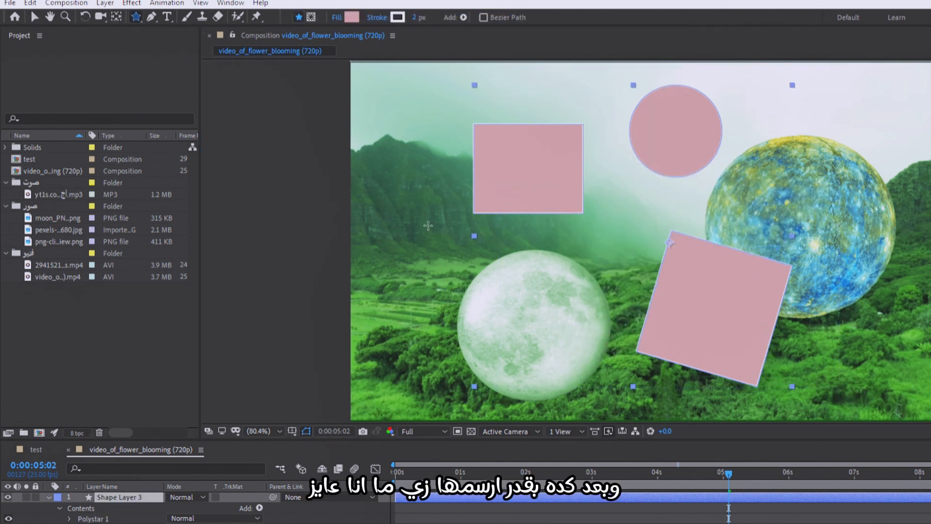
{"action": "left_click_drag", "start_coordinate": [447, 205], "coordinate": [436, 237]}
{"action": "key", "text": "Up"}
{"action": "key", "text": "Up"}
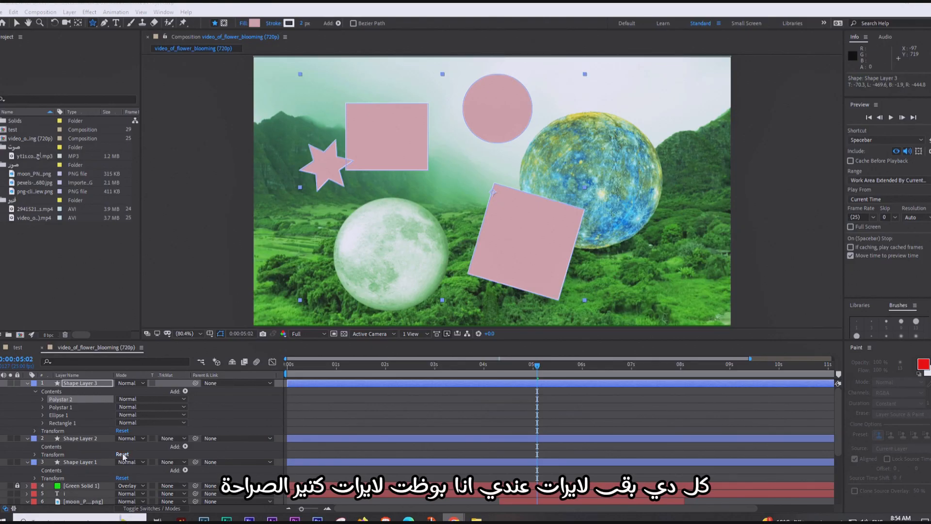
Delete the two empty shape layers, Shape Layer 2 and Shape Layer 1
{"action": "left_click", "coordinate": [83, 440]}
{"action": "key", "text": "Delete"}
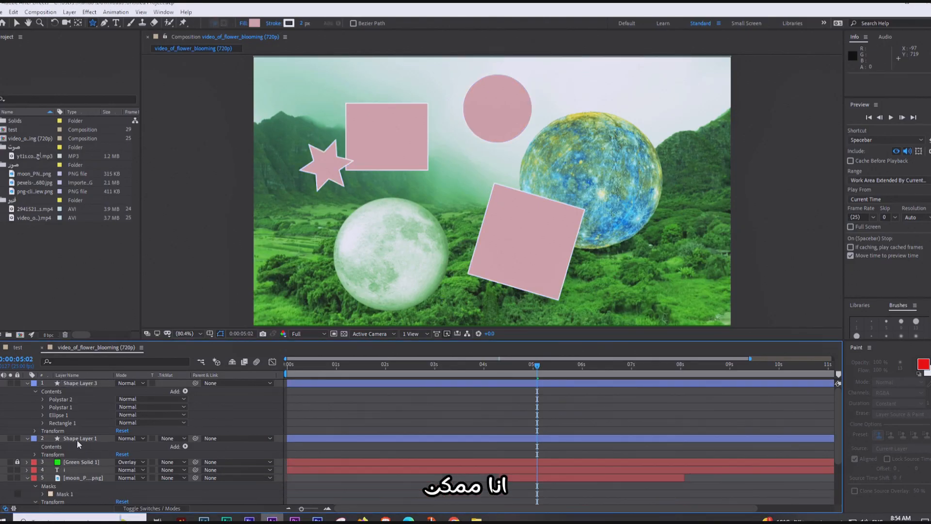
{"action": "left_click", "coordinate": [79, 438]}
{"action": "key", "text": "Delete"}
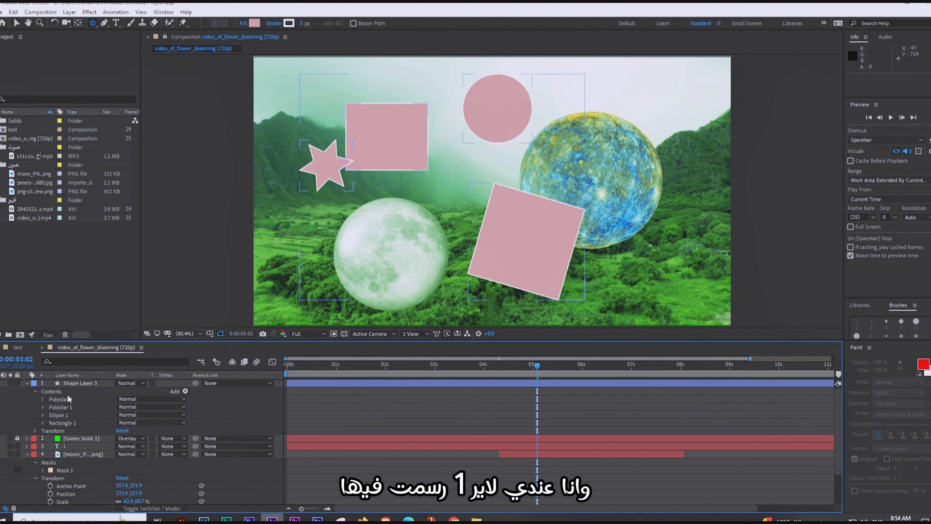
Select the star, the polygon and the ellipse in turn within the contents of Shape Layer 3
{"action": "left_click", "coordinate": [68, 399]}
{"action": "left_click", "coordinate": [63, 407]}
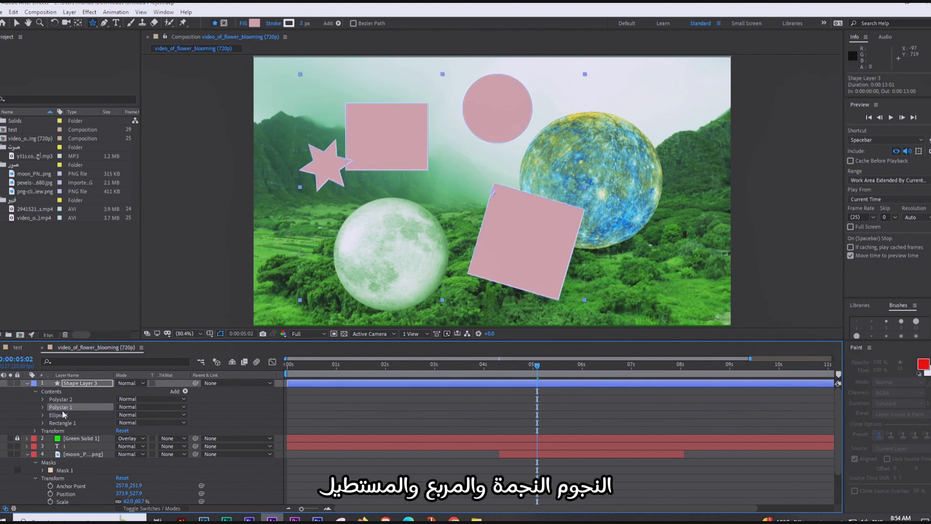
{"action": "left_click", "coordinate": [62, 415]}
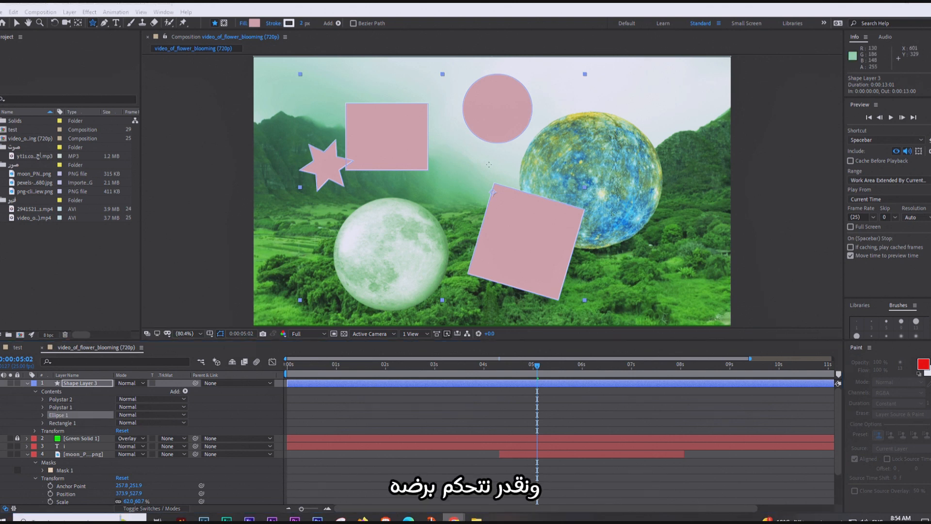
{"action": "left_click", "coordinate": [310, 53]}
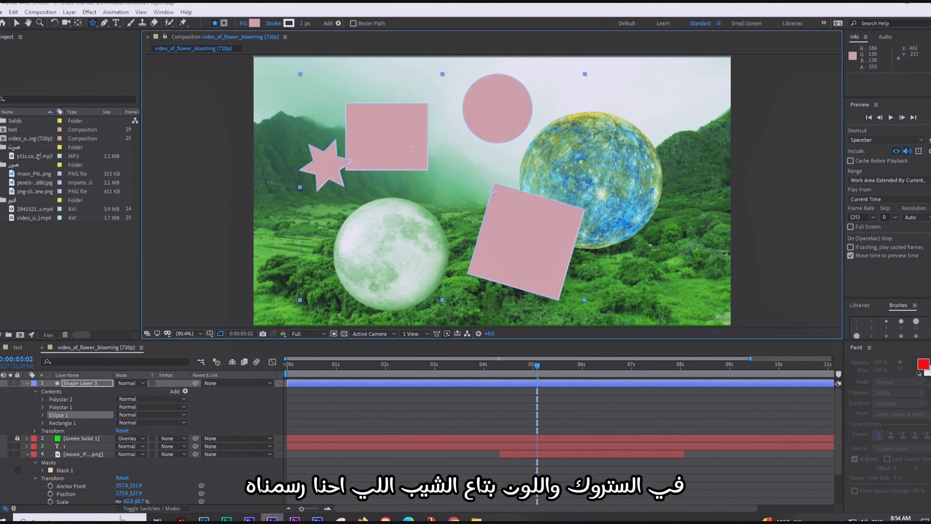
Reposition the shapes, placing the four-sided polygon over the moon's edge, and change the polygon's fill colour to red
{"action": "key", "text": "v"}
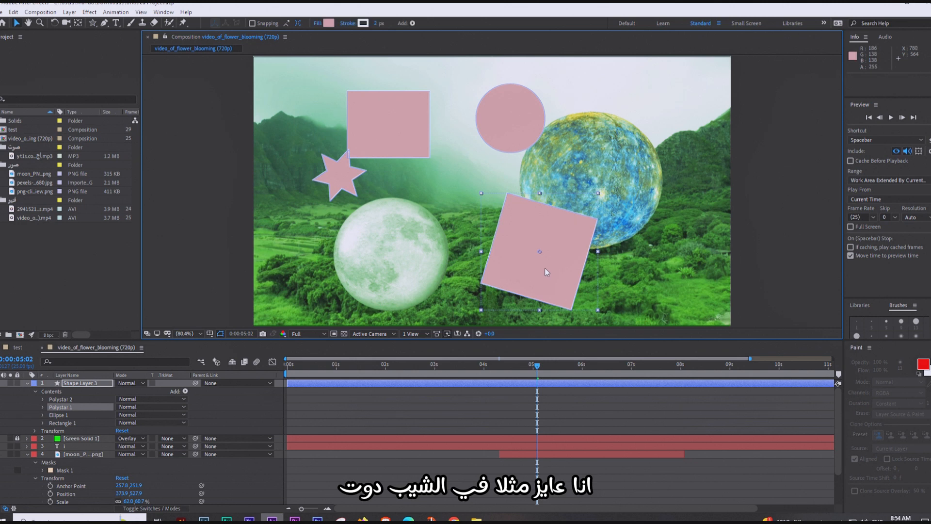
{"action": "left_click", "coordinate": [523, 254]}
{"action": "left_click_drag", "start_coordinate": [523, 255], "coordinate": [465, 237]}
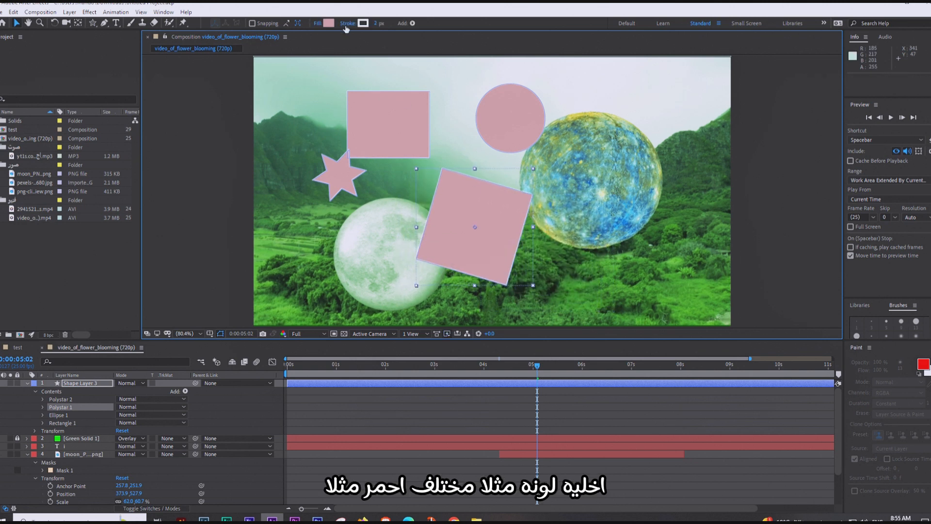
{"action": "left_click", "coordinate": [329, 23]}
{"action": "left_click", "coordinate": [469, 240]}
{"action": "left_click", "coordinate": [557, 202]}
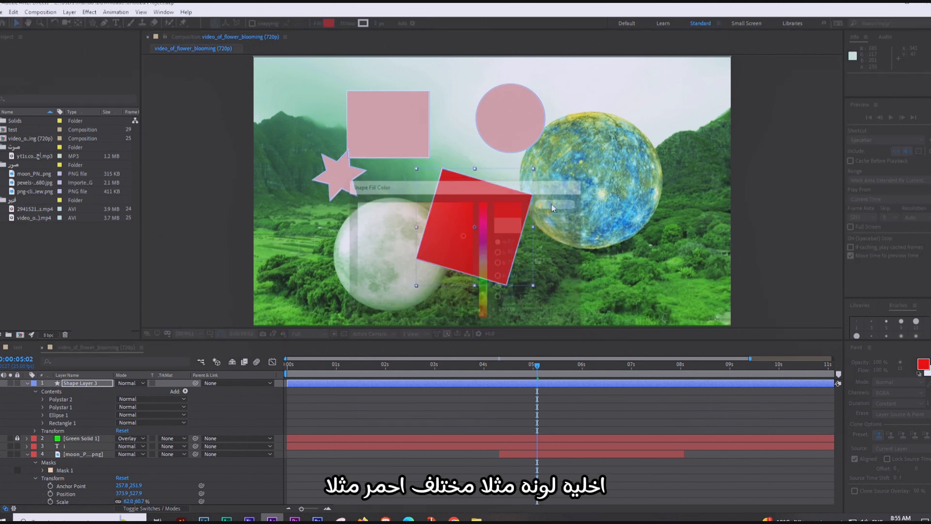
Set the red polygon's stroke colour to near-black 020202 and thicken the stroke to about 20 px
{"action": "left_click", "coordinate": [362, 23]}
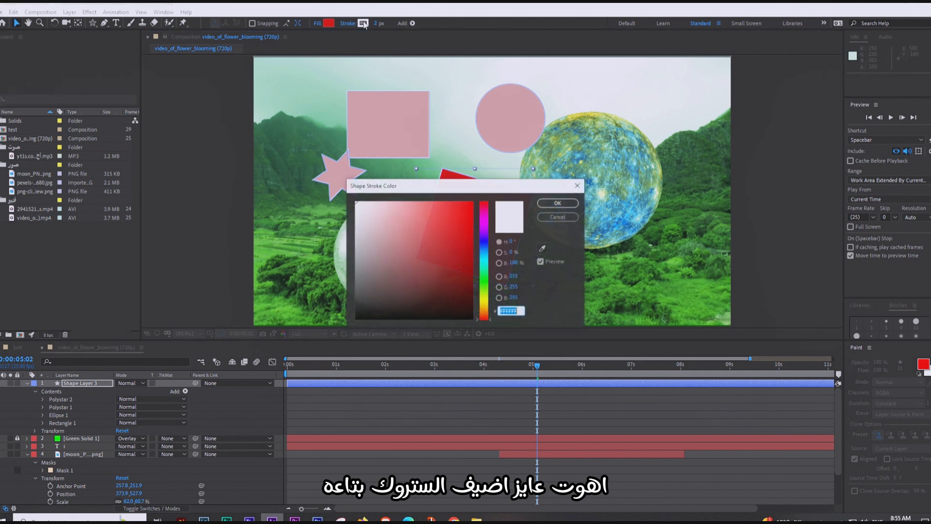
{"action": "left_click_drag", "start_coordinate": [412, 185], "coordinate": [591, 140]}
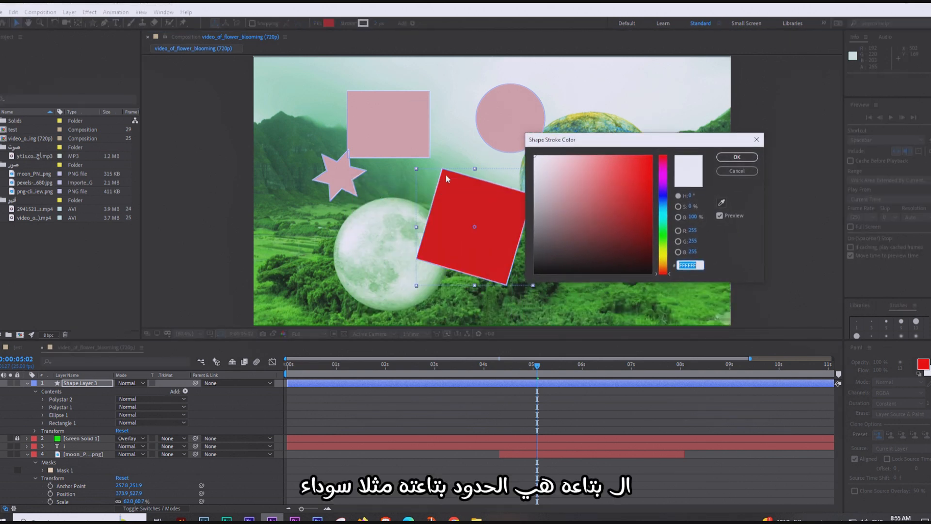
{"action": "left_click_drag", "start_coordinate": [557, 244], "coordinate": [546, 273]}
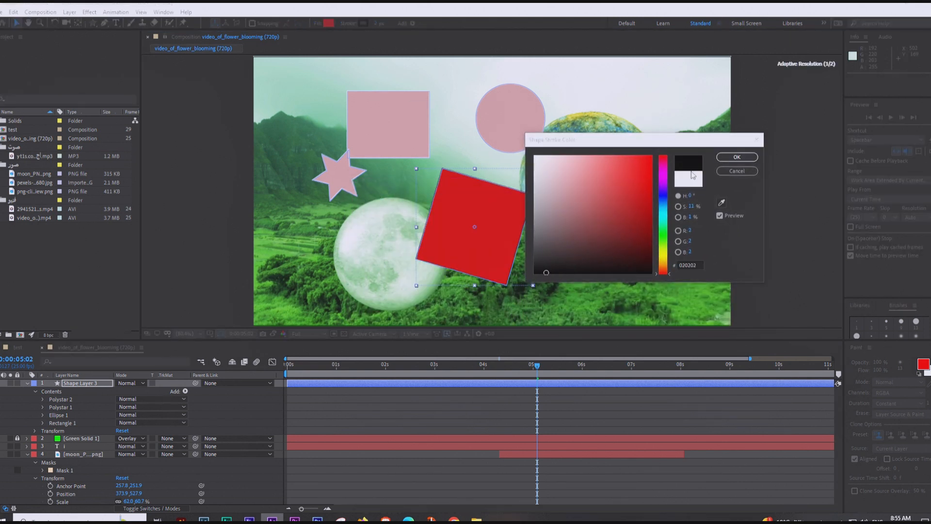
{"action": "left_click", "coordinate": [739, 158]}
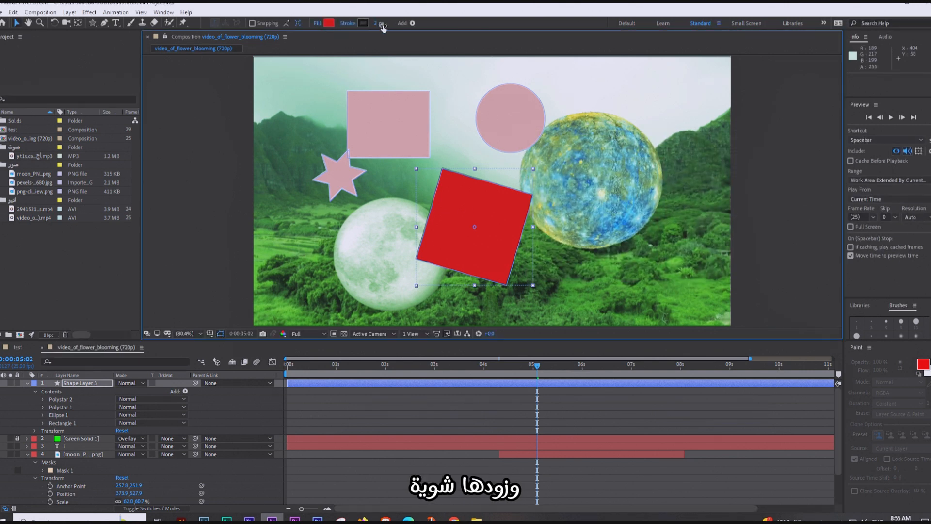
{"action": "mouse_move", "coordinate": [378, 24]}
{"action": "left_mouse_down"}
{"action": "mouse_move", "coordinate": [410, 25]}
{"action": "mouse_move", "coordinate": [398, 25]}
{"action": "left_mouse_up"}
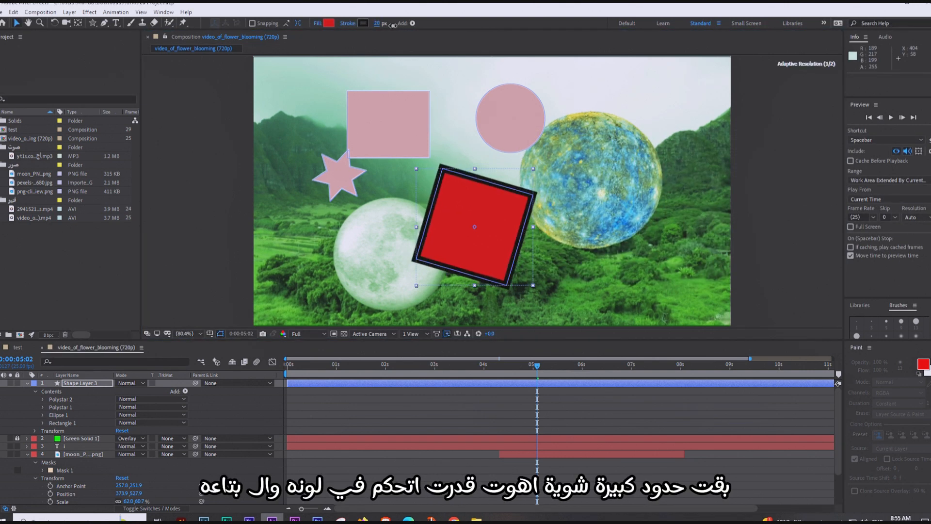